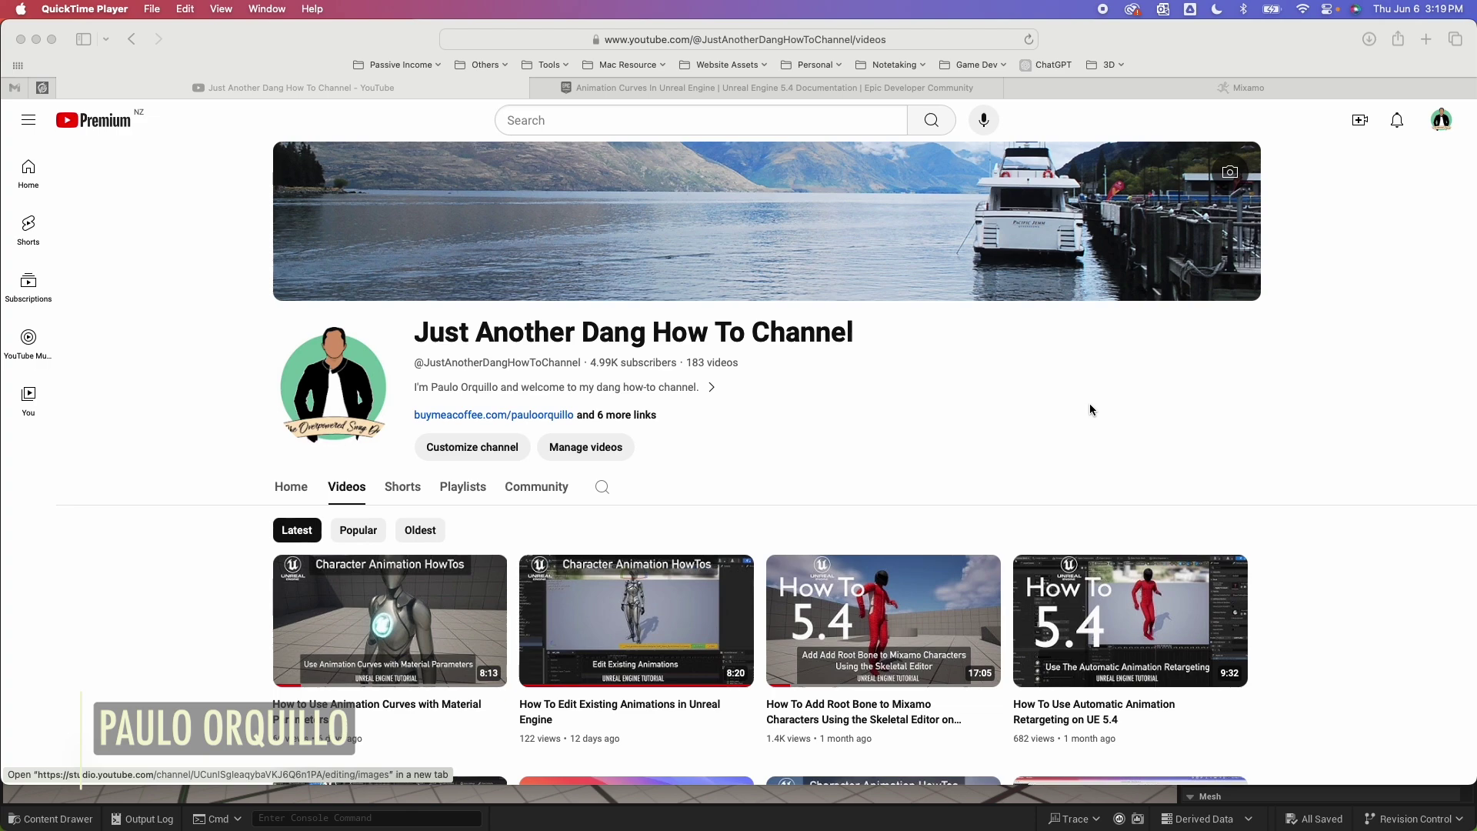
scroll(1091, 408, down, 5)
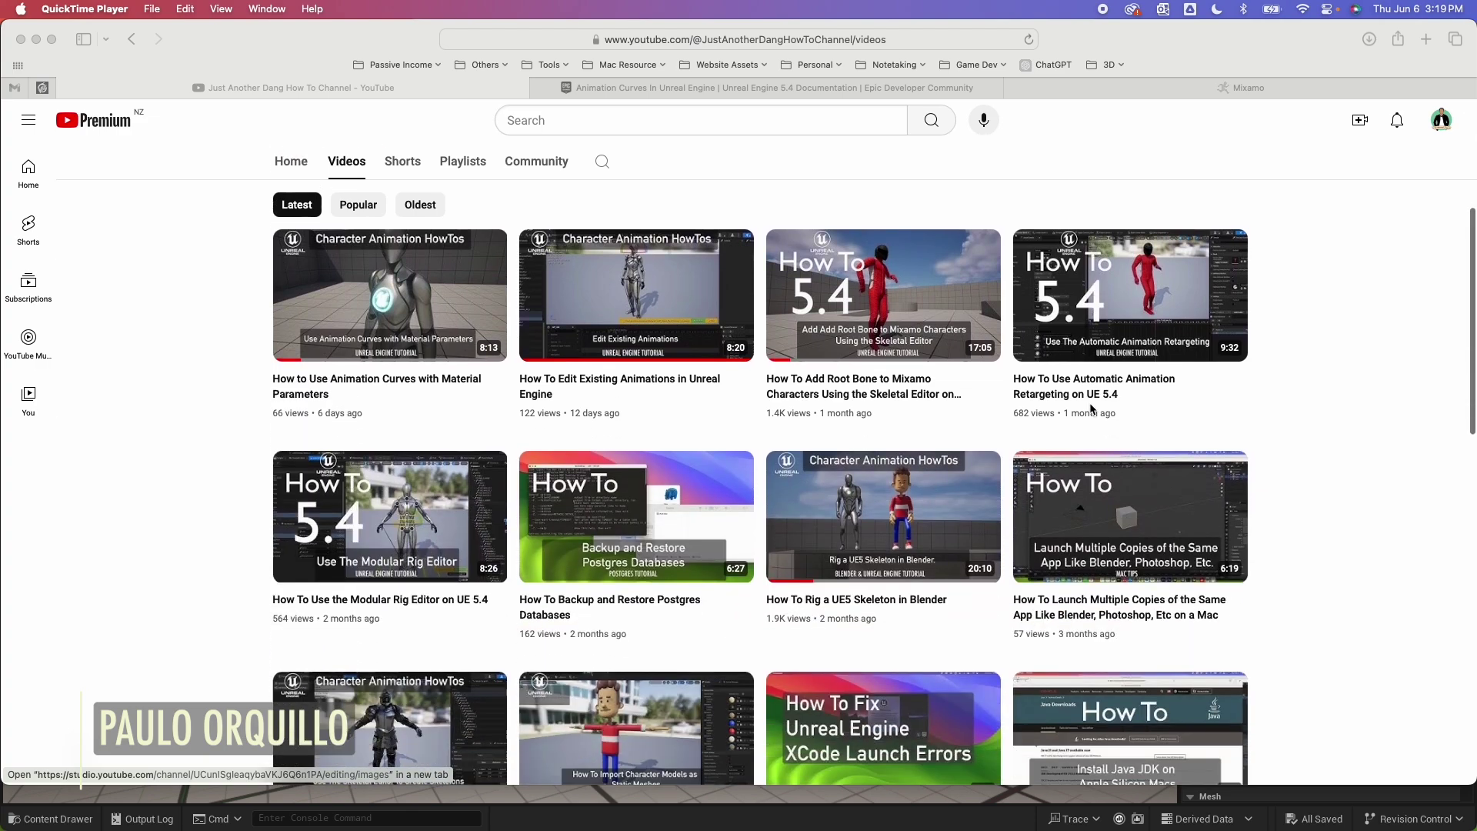
scroll(1090, 409, down, 3)
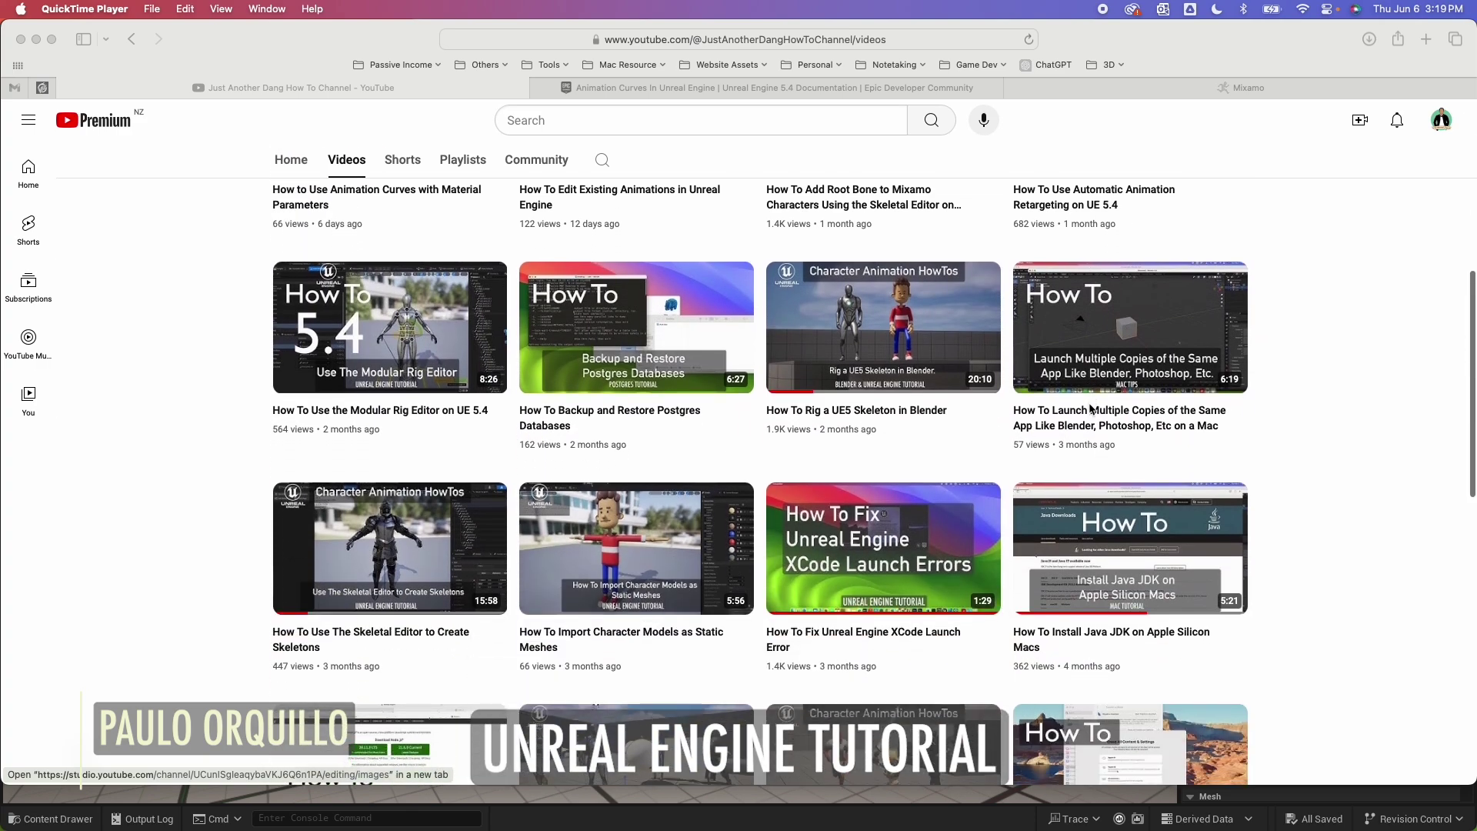
scroll(1090, 410, down, 3)
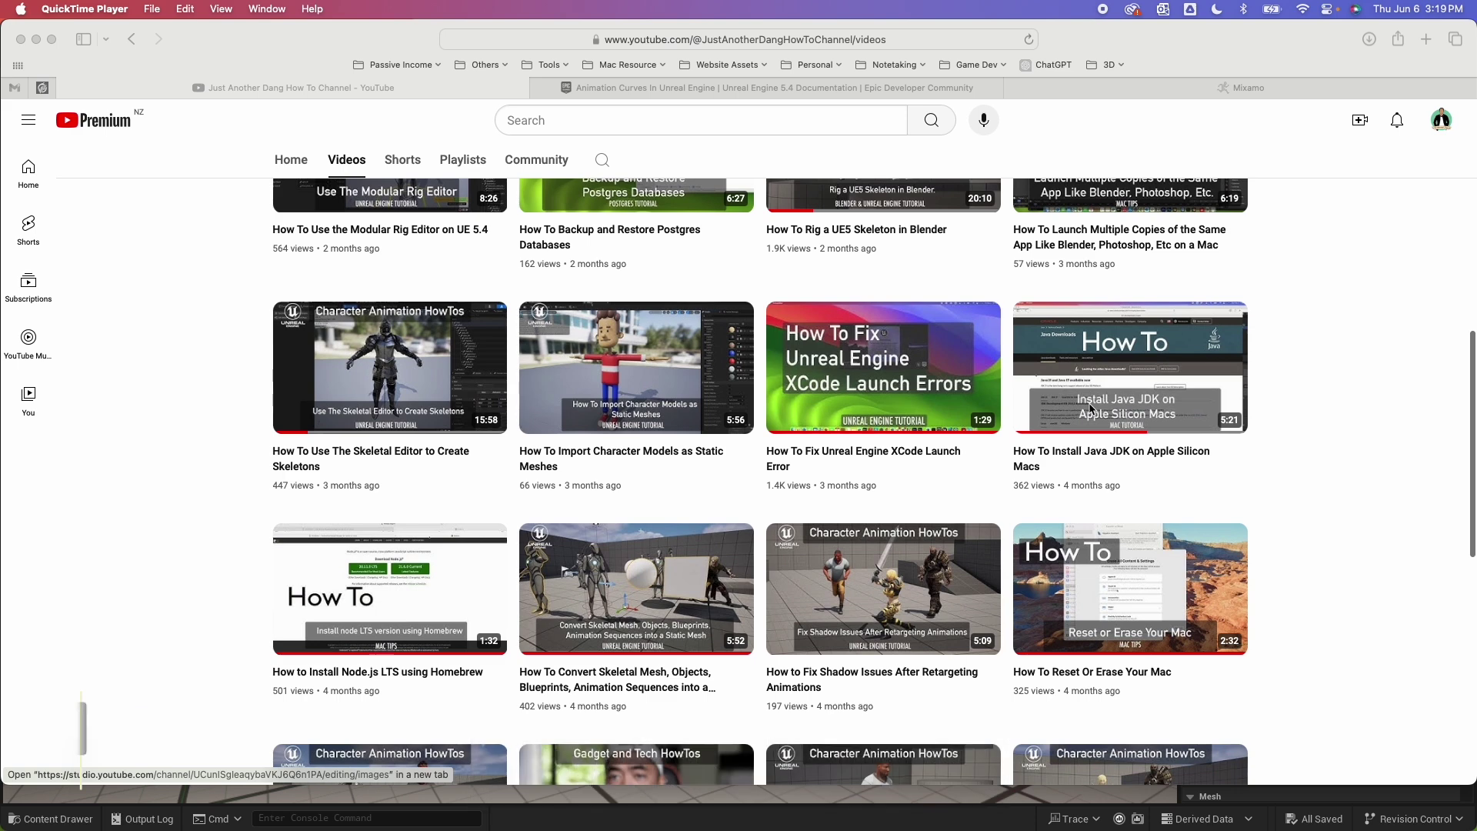
Switch to the Unreal Animation Curves documentation page from the YouTube channel videos.
click(806, 89)
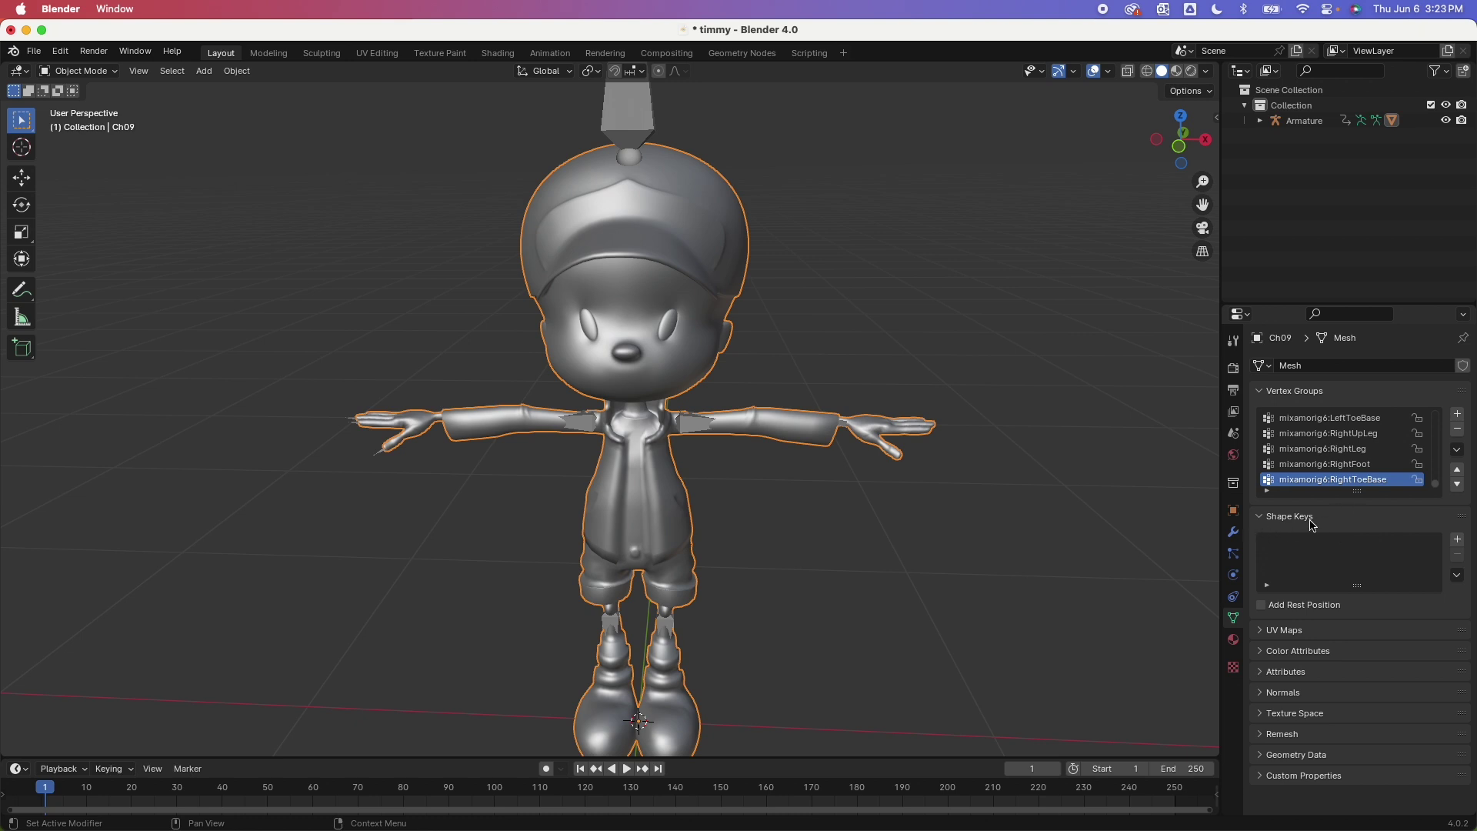
Add a Basis shape key under Shape Keys on the Ch09 mesh.
click(1457, 540)
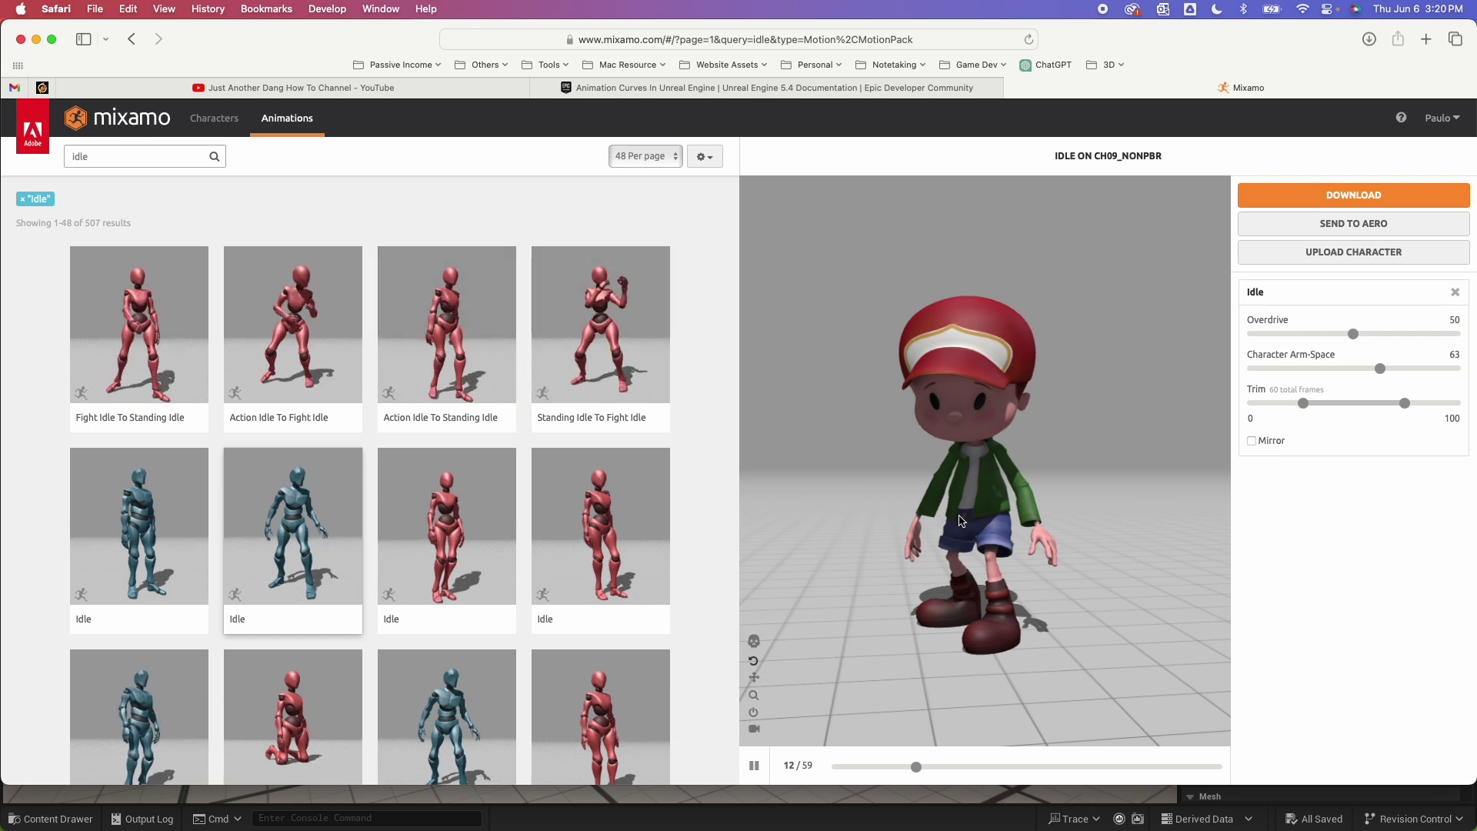
mouse_move(291, 539)
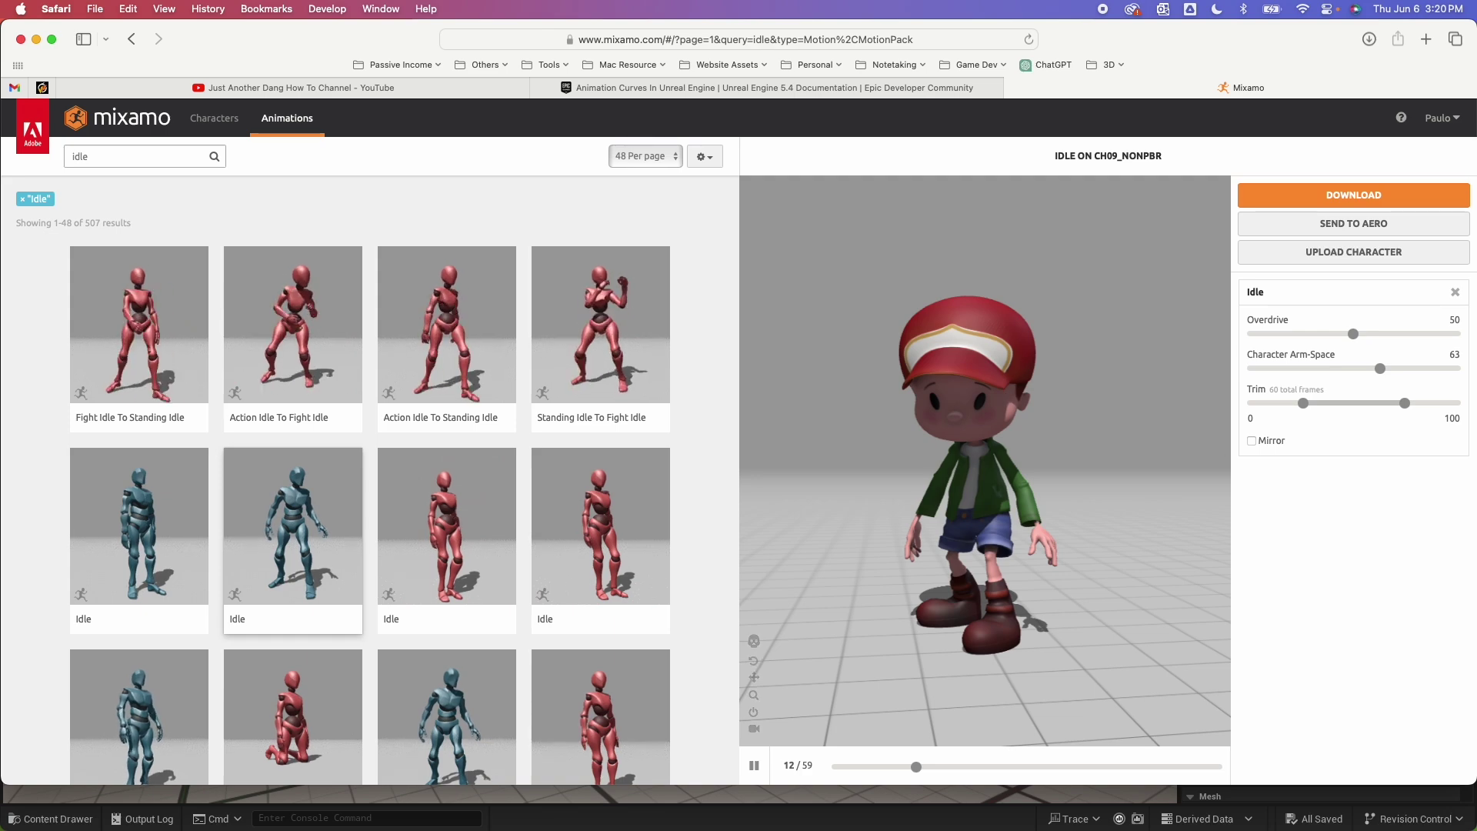
Switch from the Mixamo Idle preview to the Unreal Editor level.
key(super+Tab)
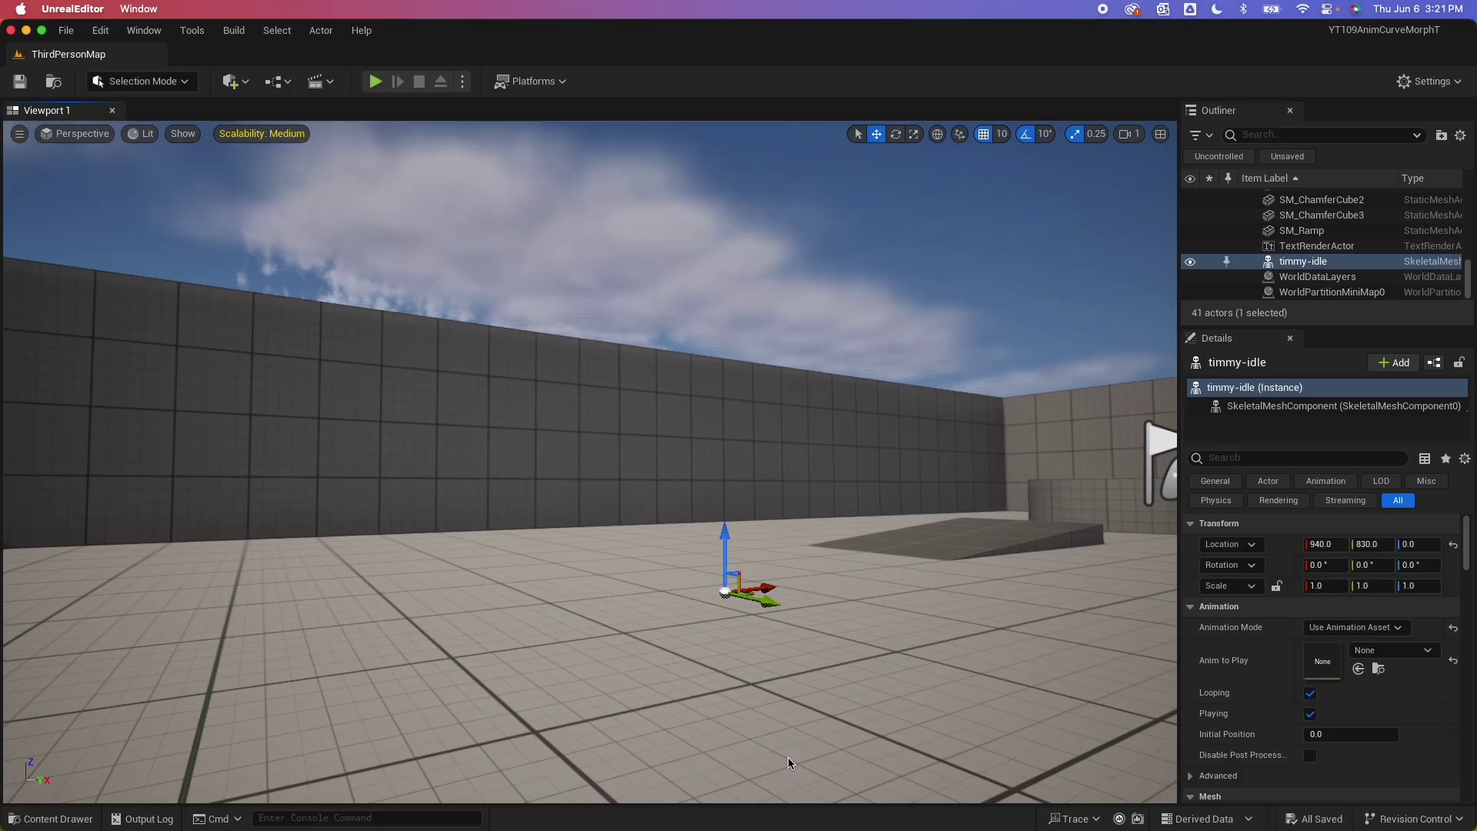
Create and open a new 'Timmy' folder inside Characters in the Content Drawer.
click(225, 467)
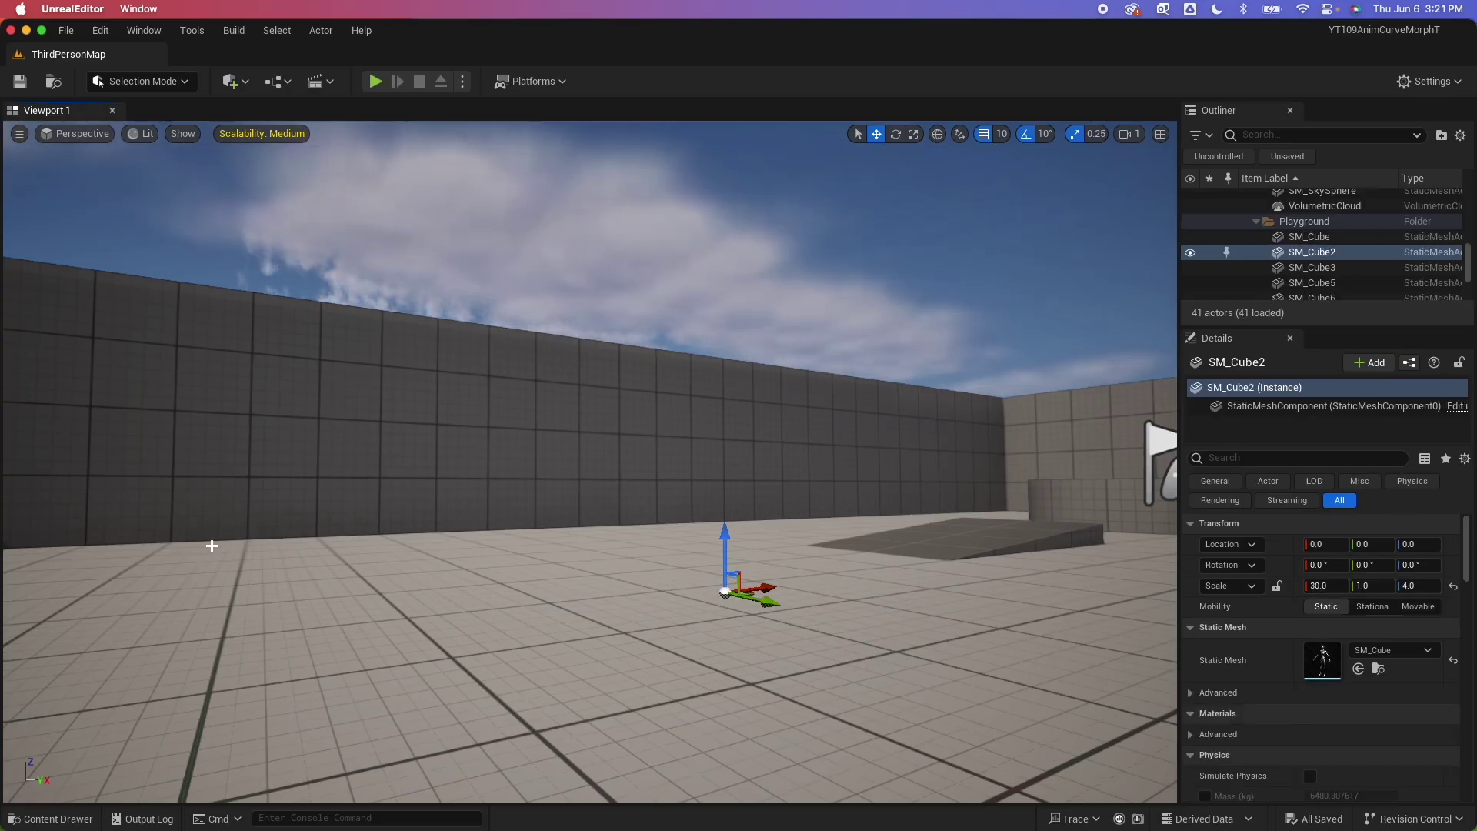
click(50, 819)
click(86, 497)
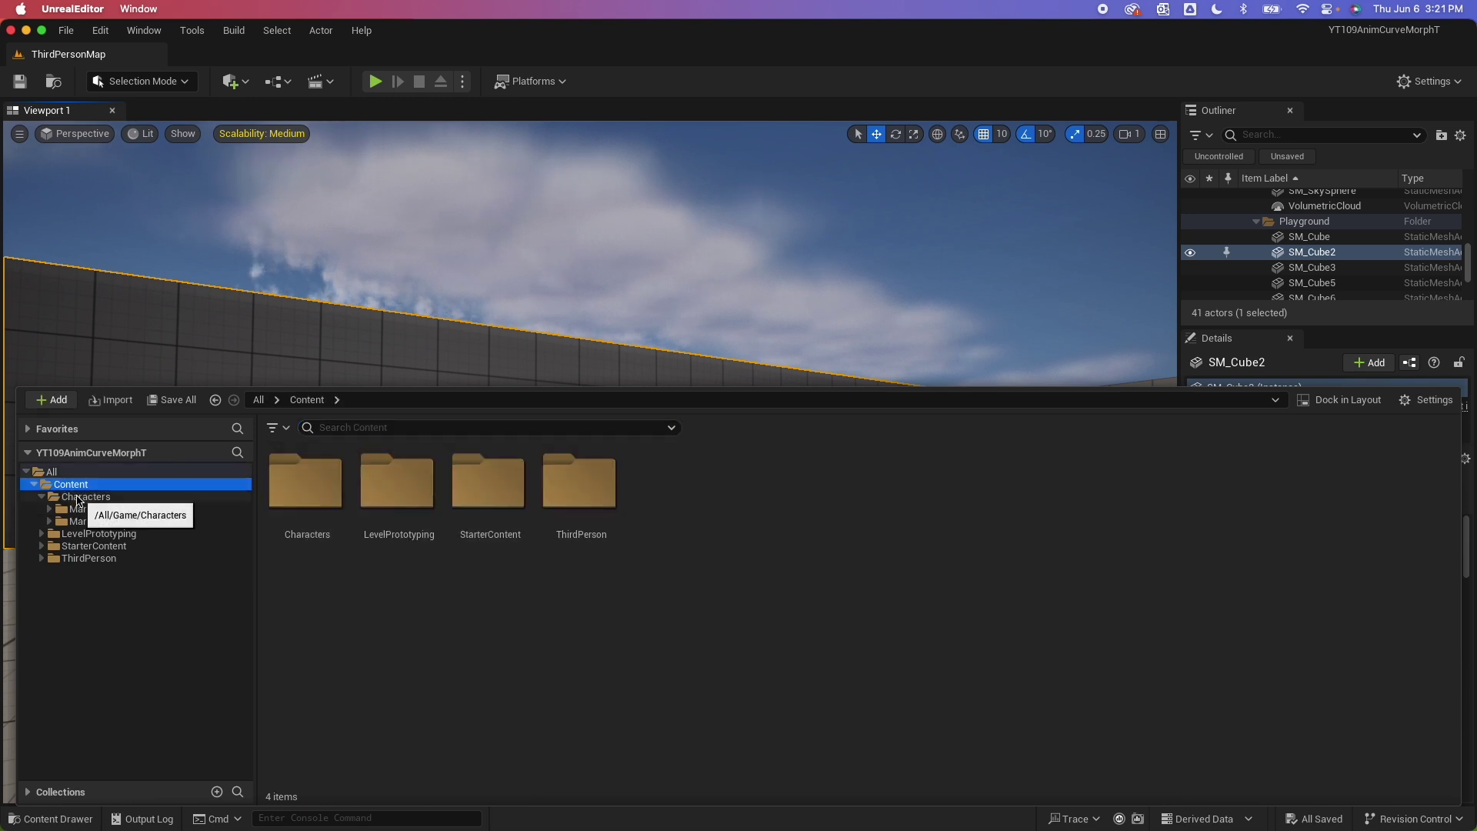
right_click(603, 543)
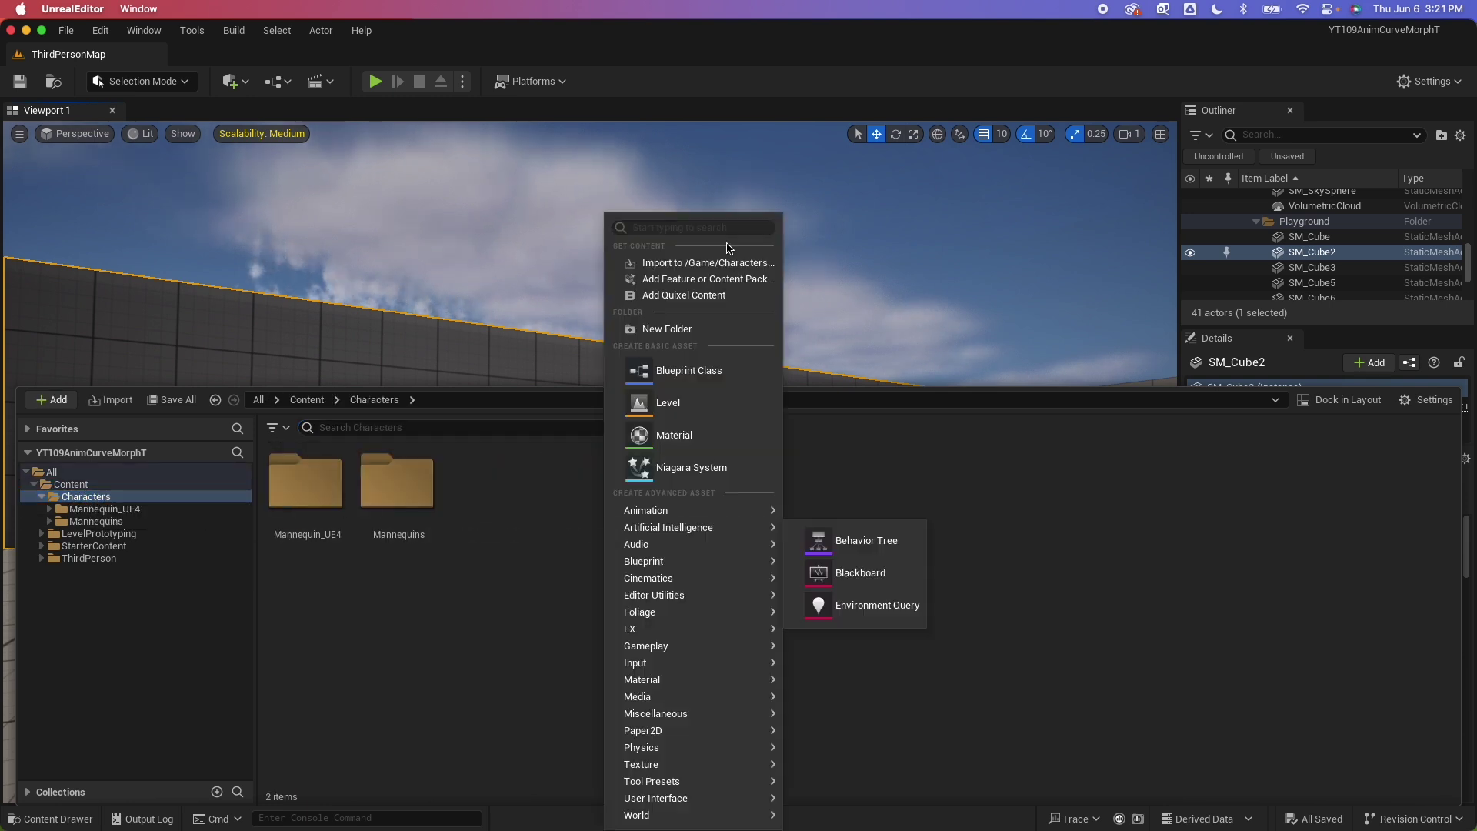
click(676, 331)
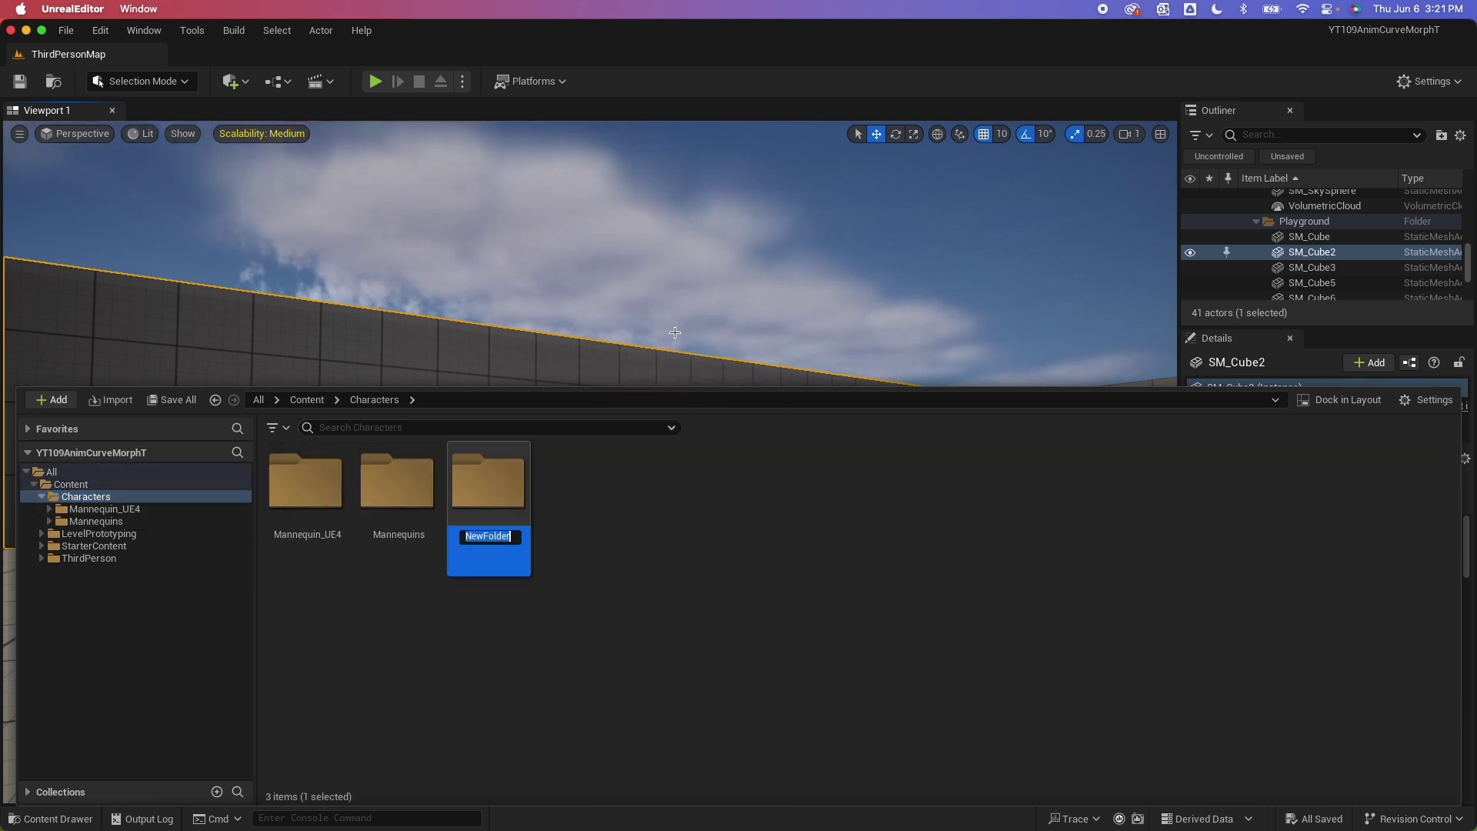
text(Timmy)
key(Return)
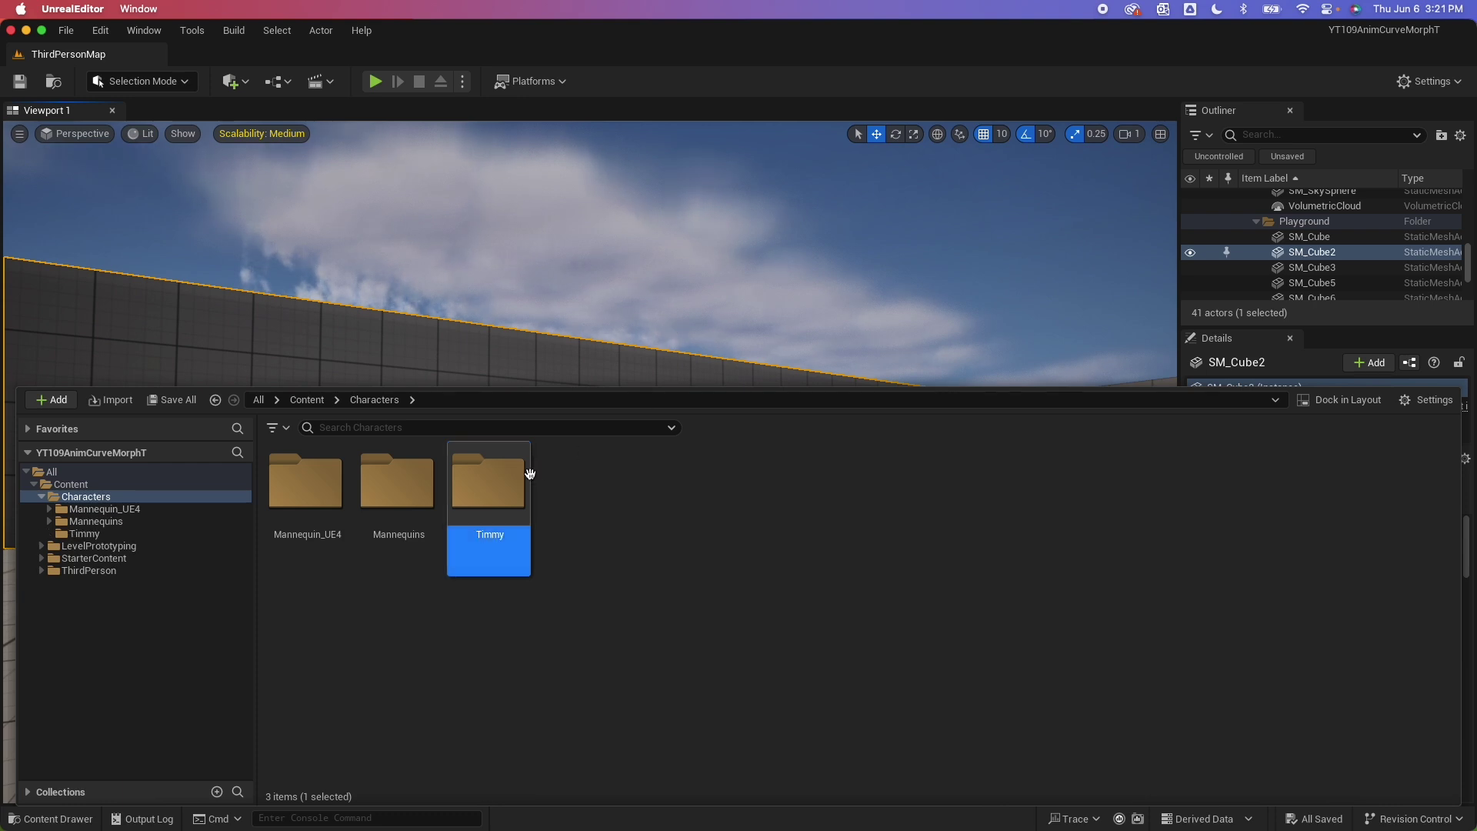
double_click(504, 473)
Import timmy.fbx into Timmy with Import Morph Targets turned off.
right_click(509, 591)
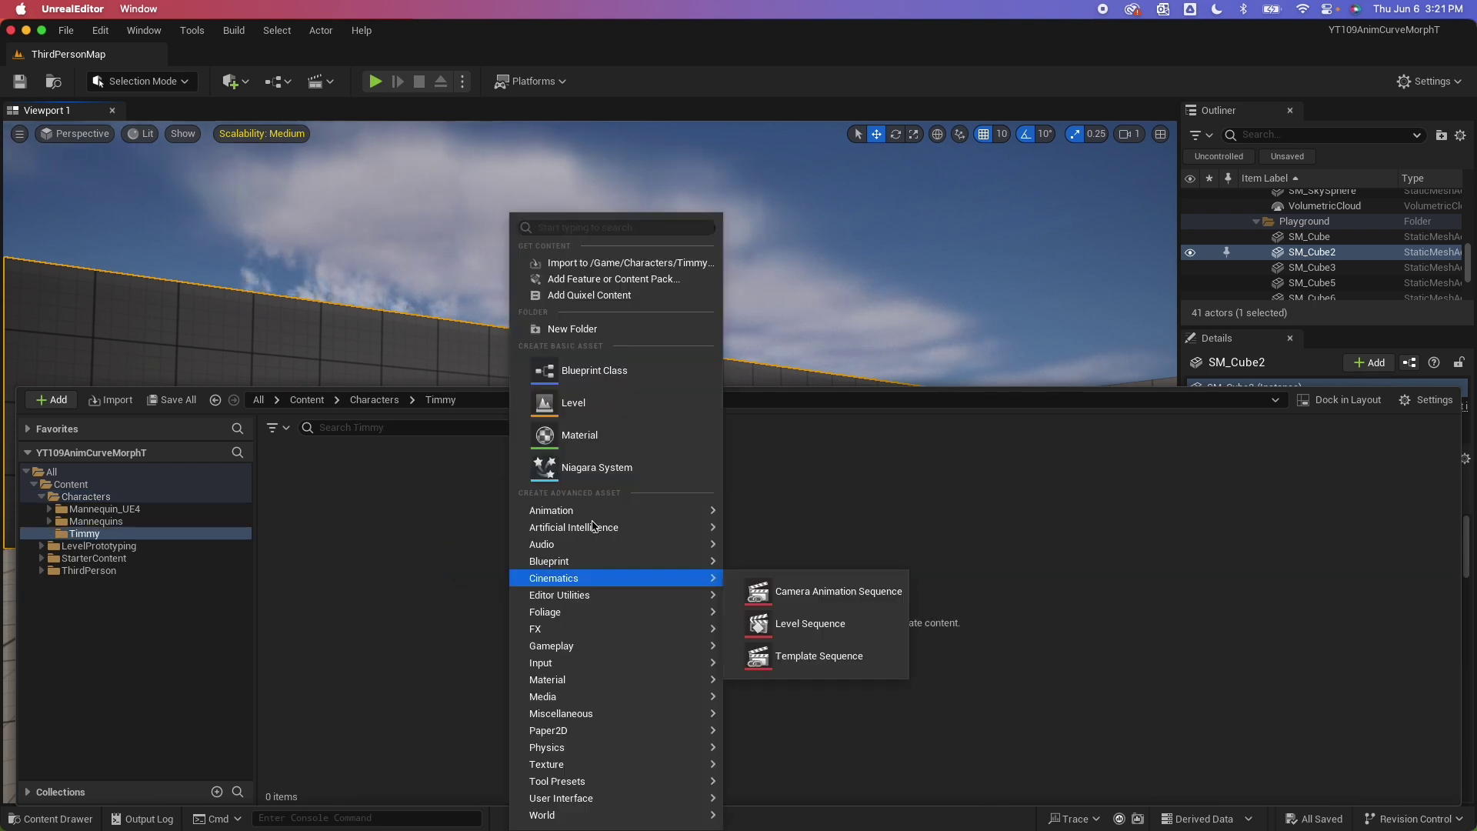
click(639, 263)
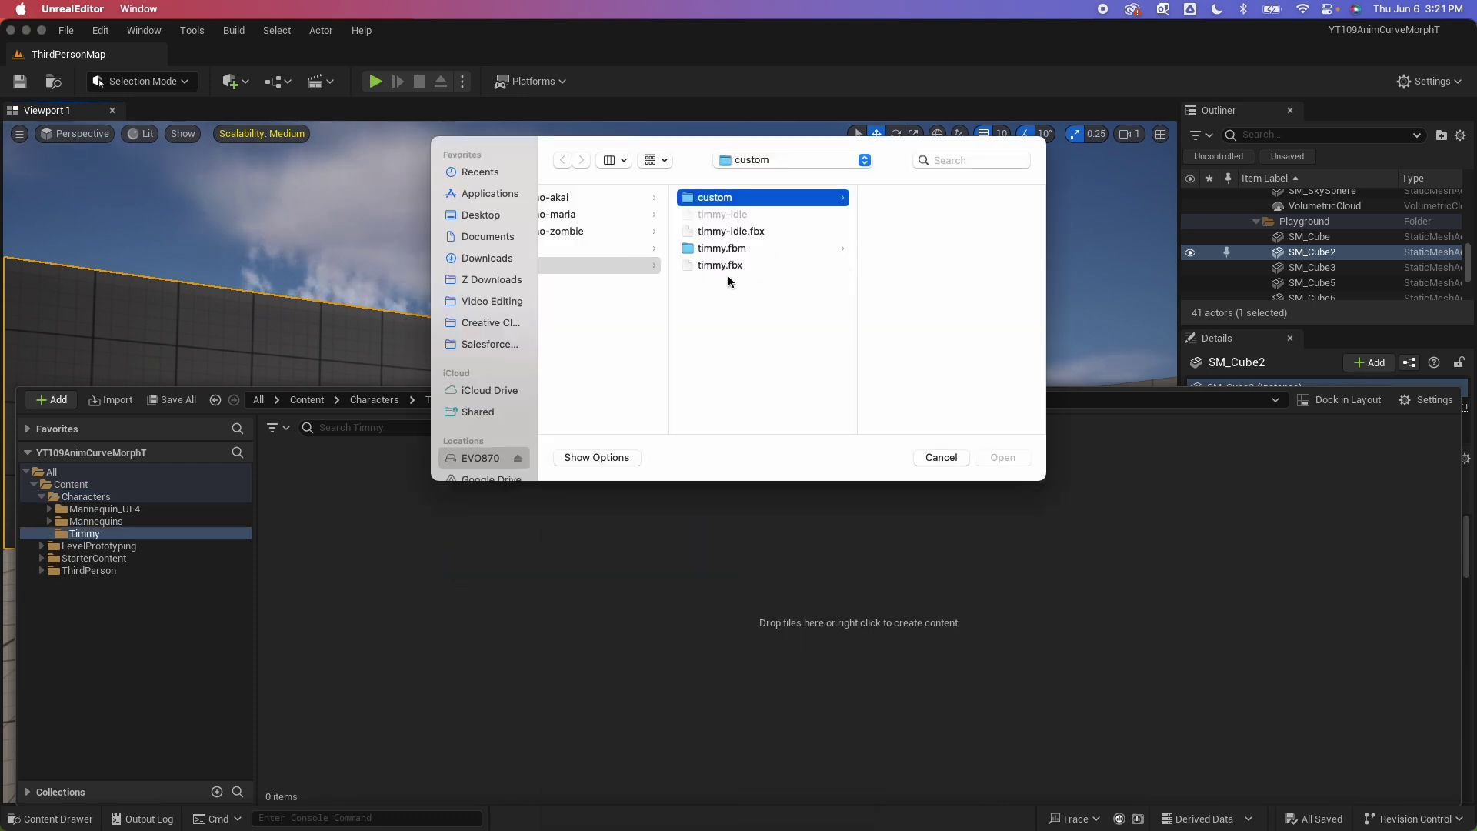
click(724, 266)
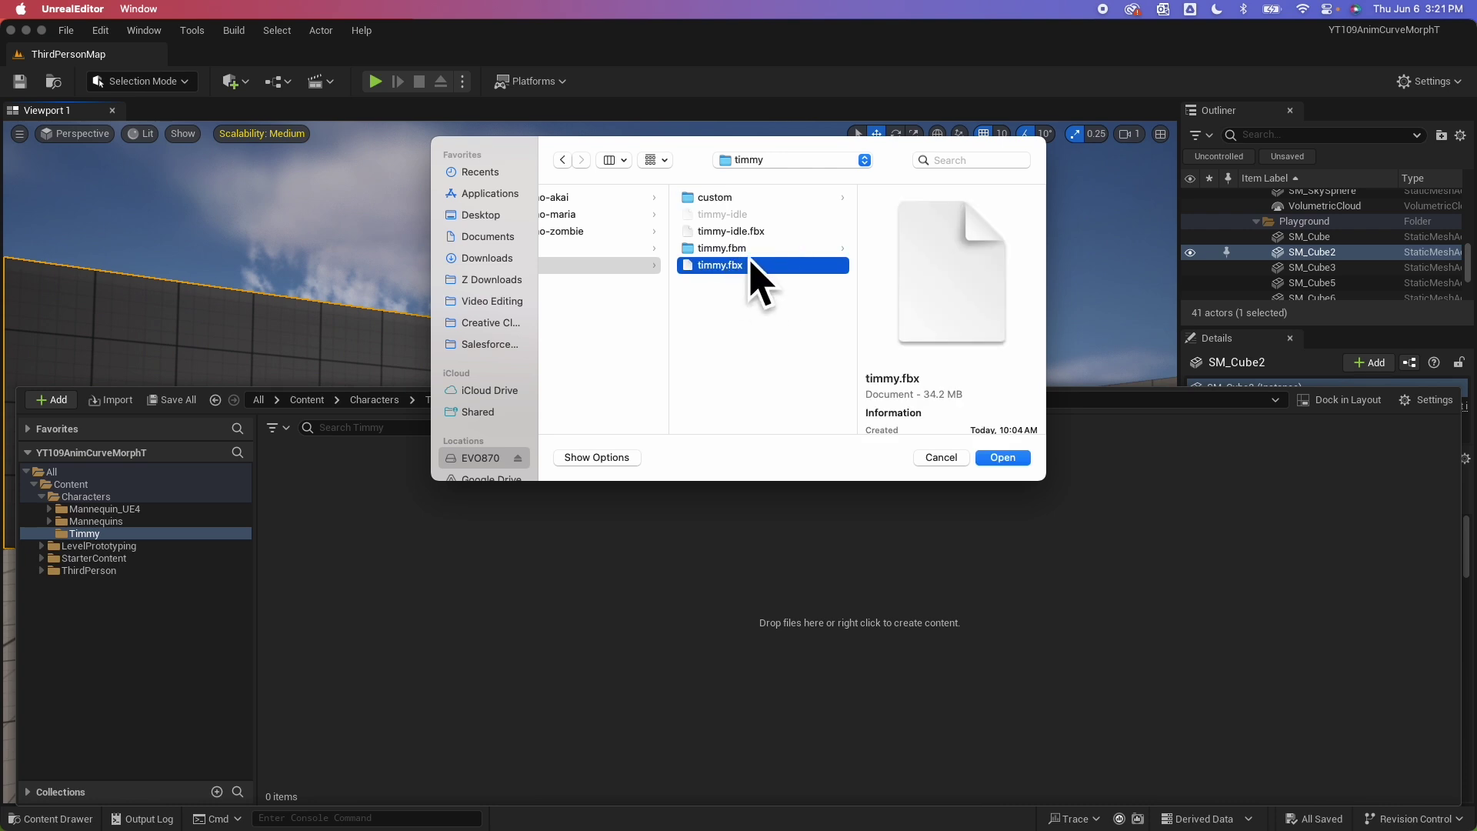
click(1008, 458)
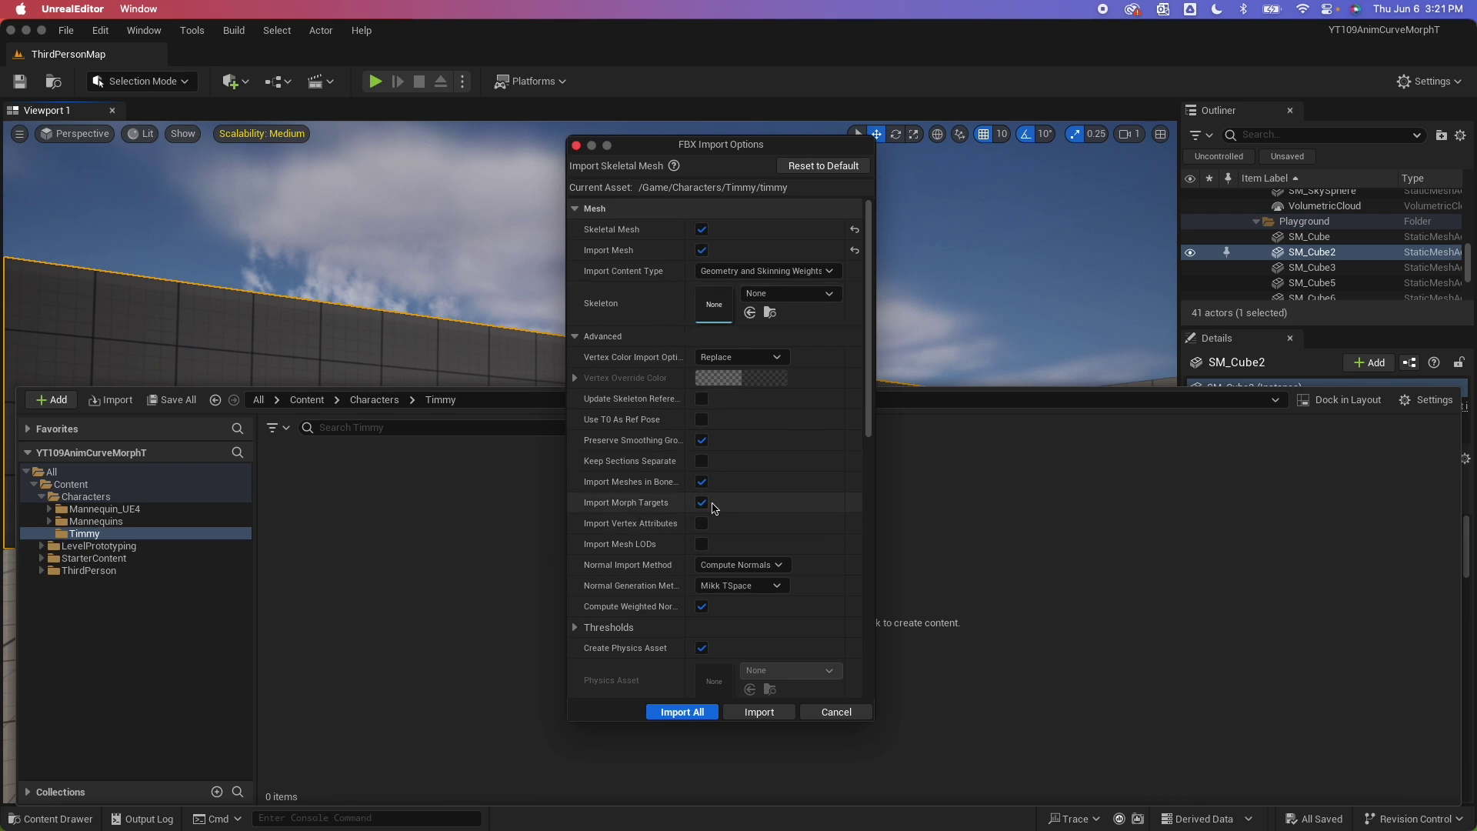
click(702, 503)
click(702, 504)
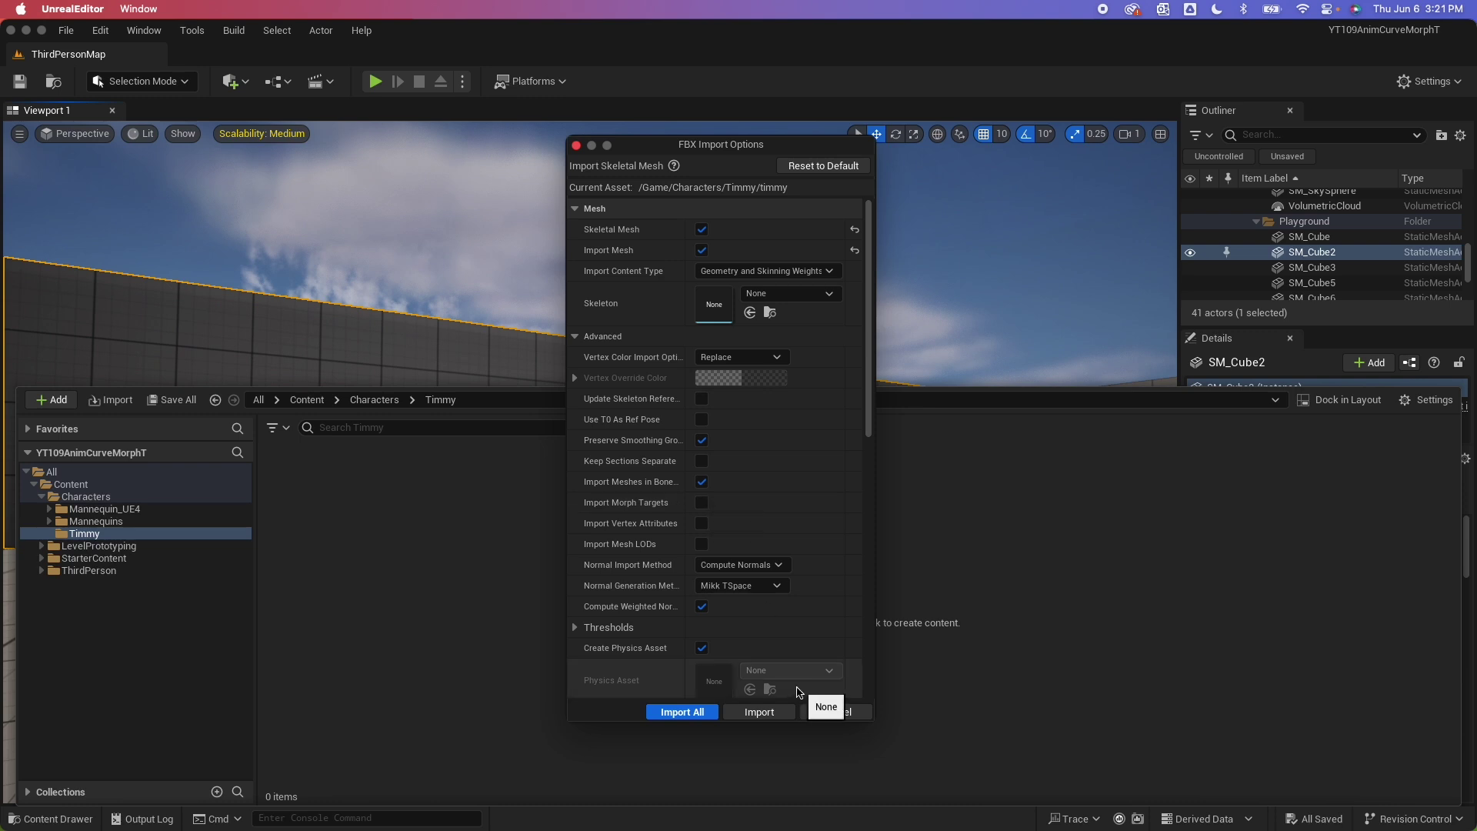
click(676, 713)
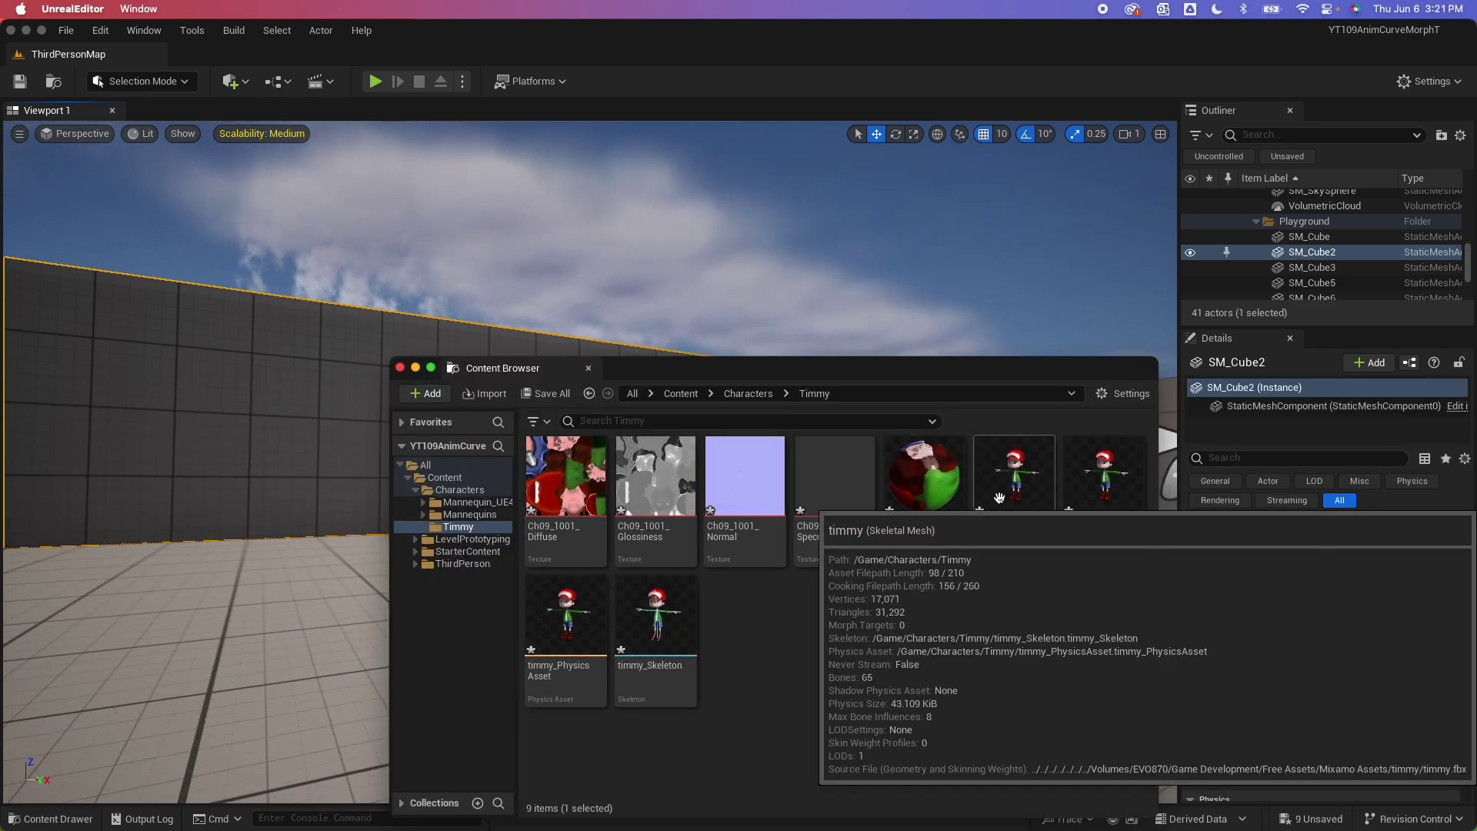
Open the timmy skeletal mesh in the mesh editor and close the asset browser.
click(981, 661)
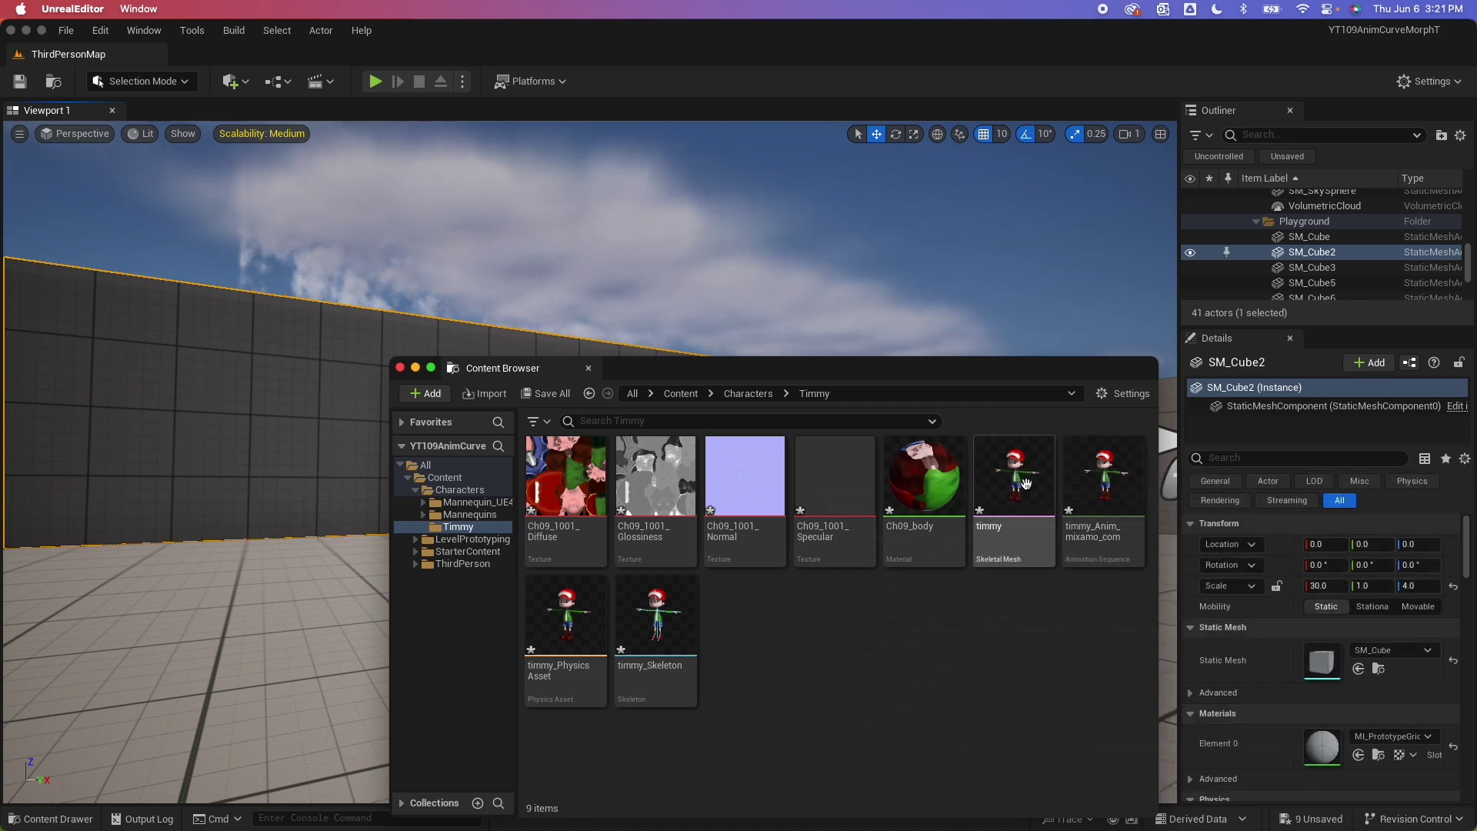
click(1012, 489)
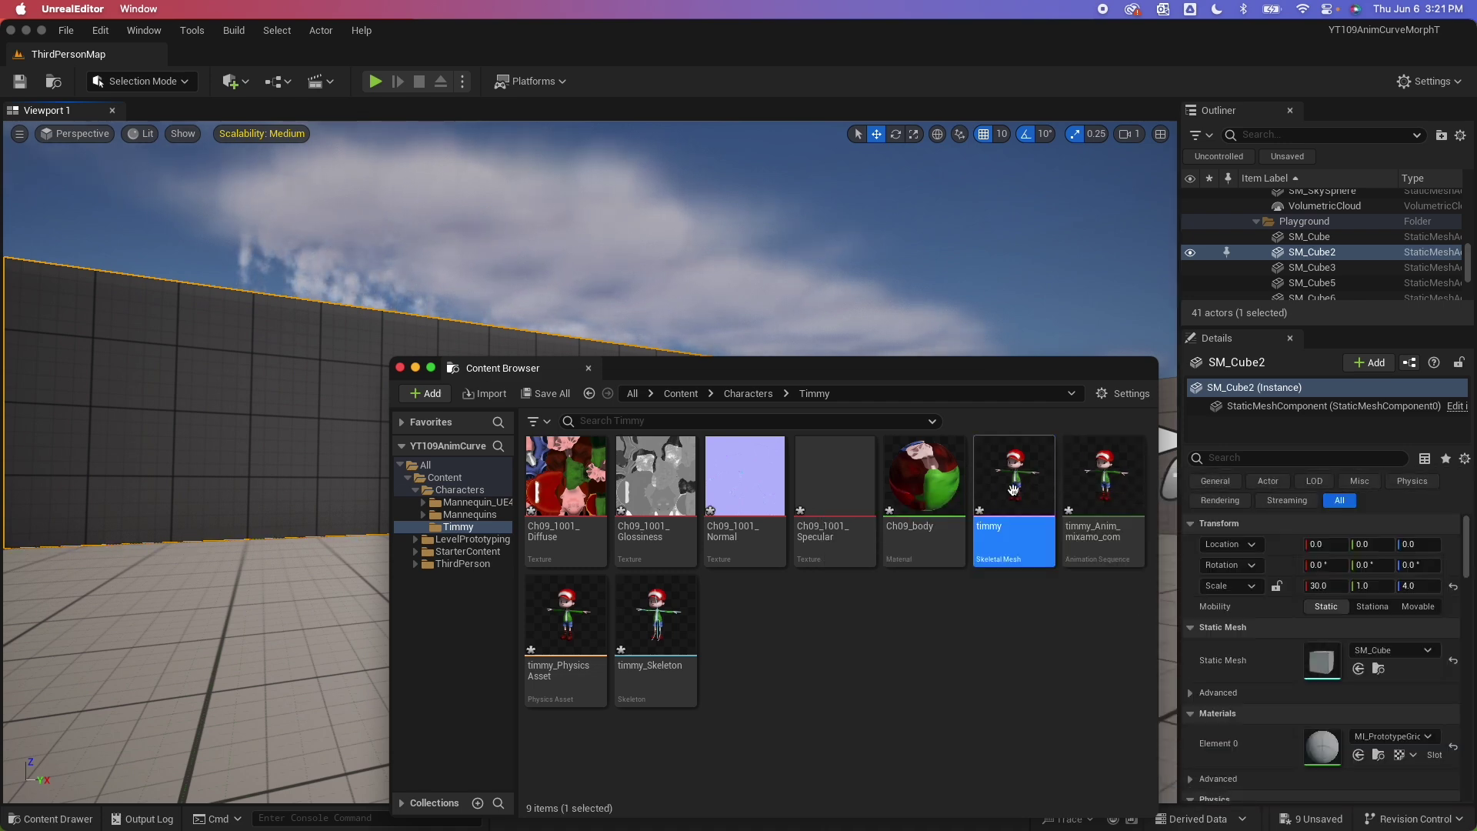
double_click(1012, 490)
mouse_move(1284, 109)
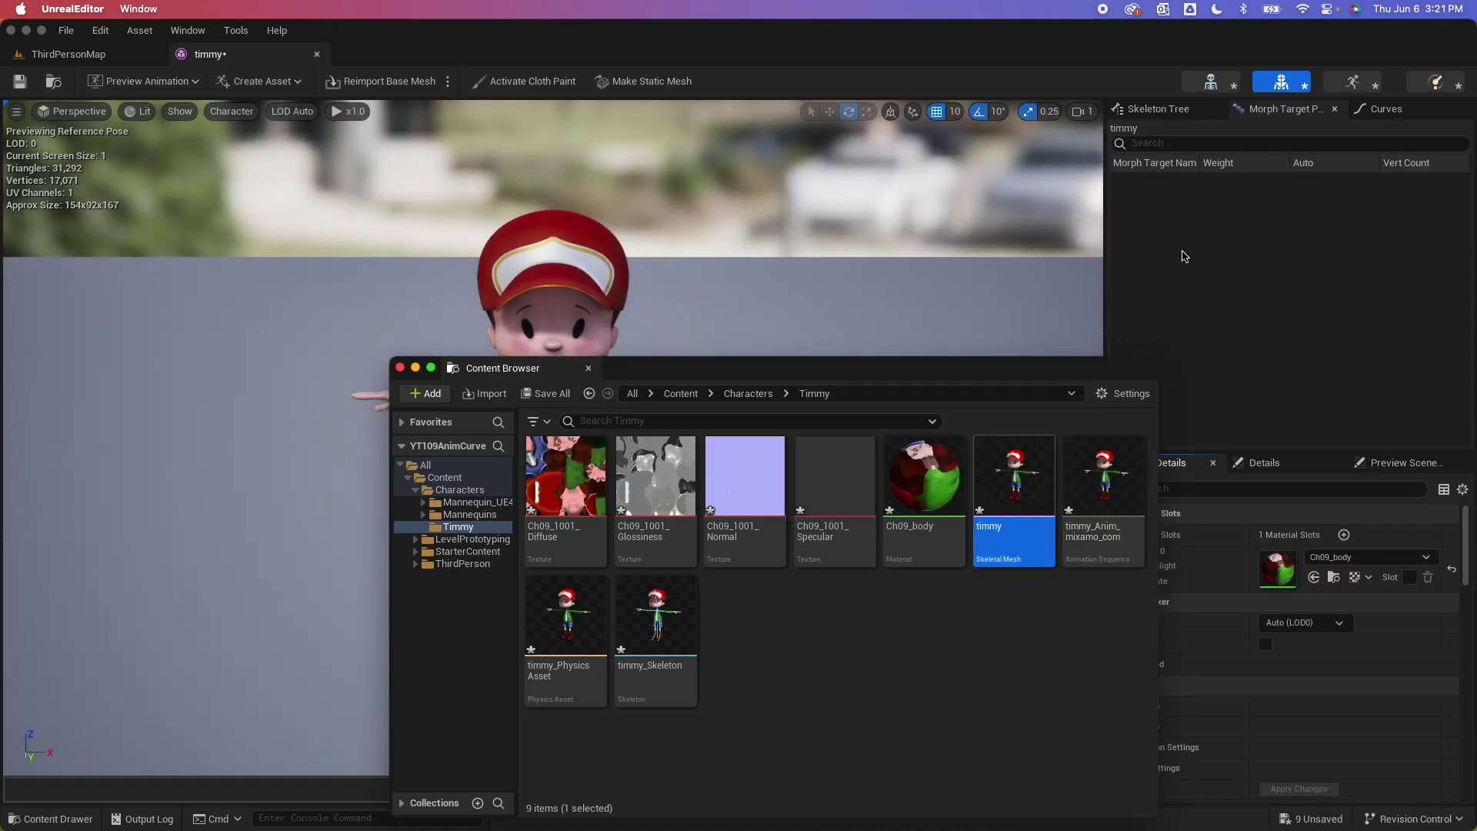
click(400, 367)
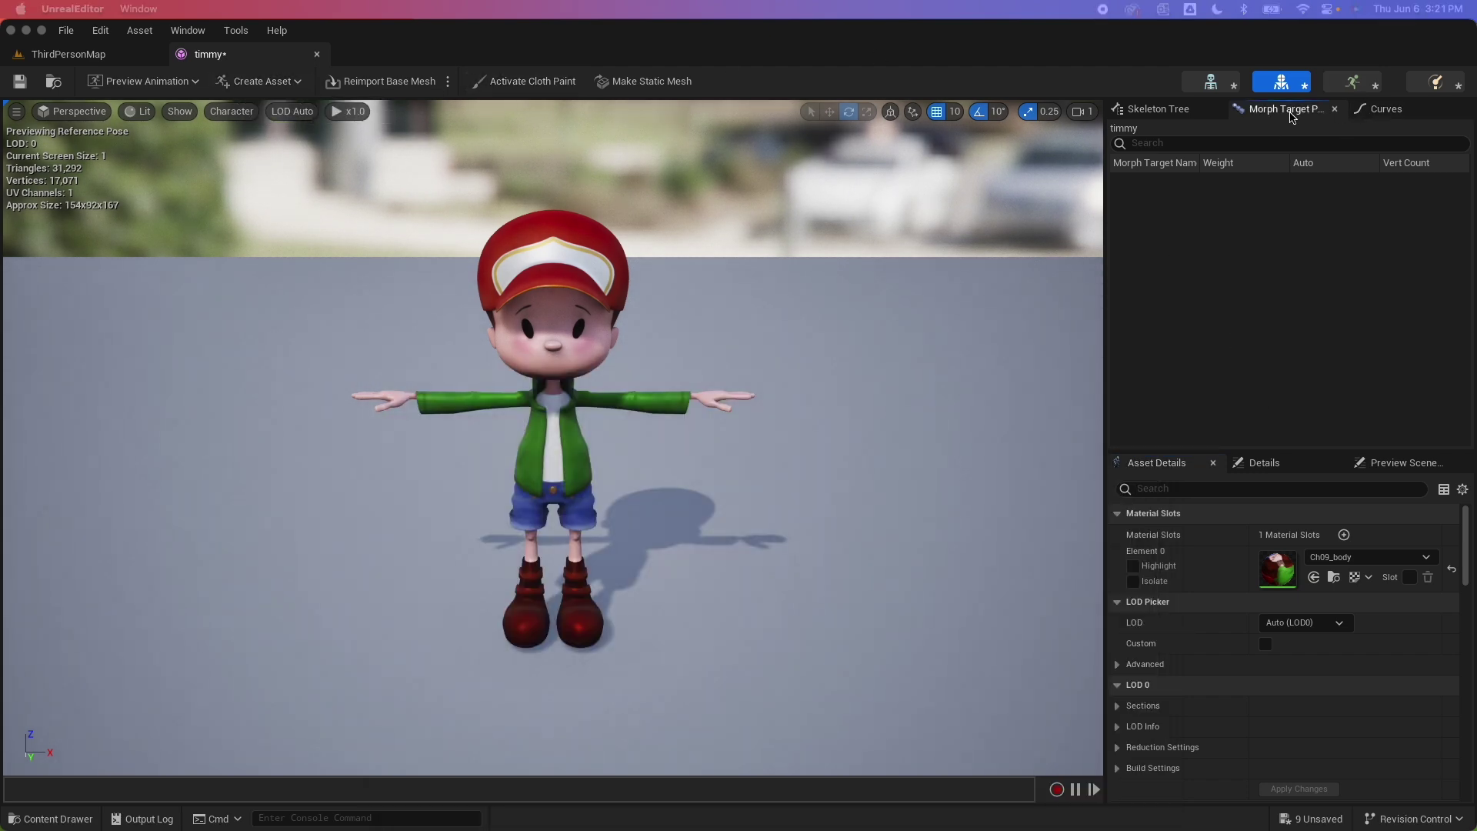
Check the skeleton tree and Morph Target Previewer, which lists no morph targets.
click(1212, 109)
click(1286, 110)
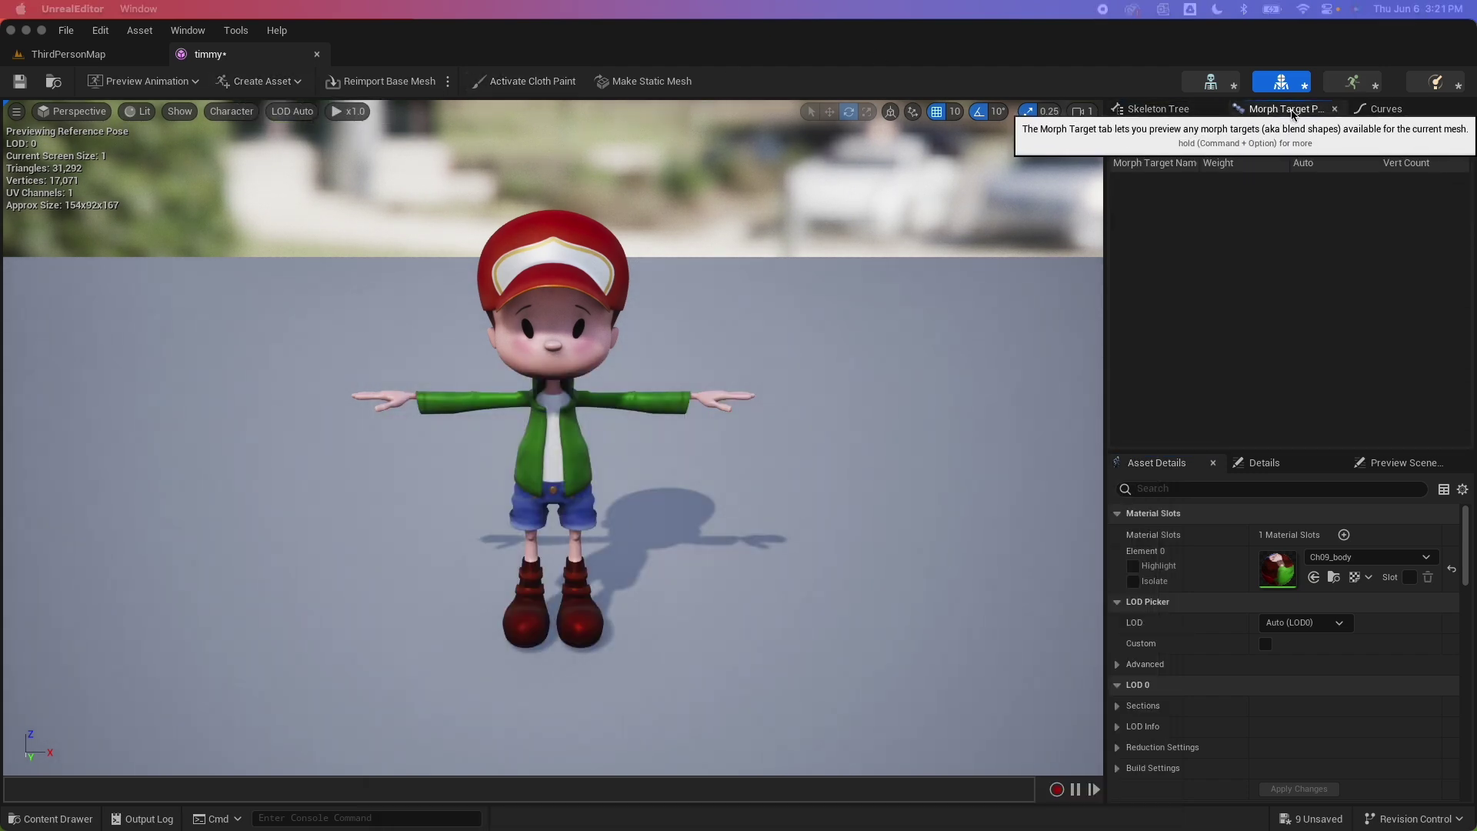
click(186, 33)
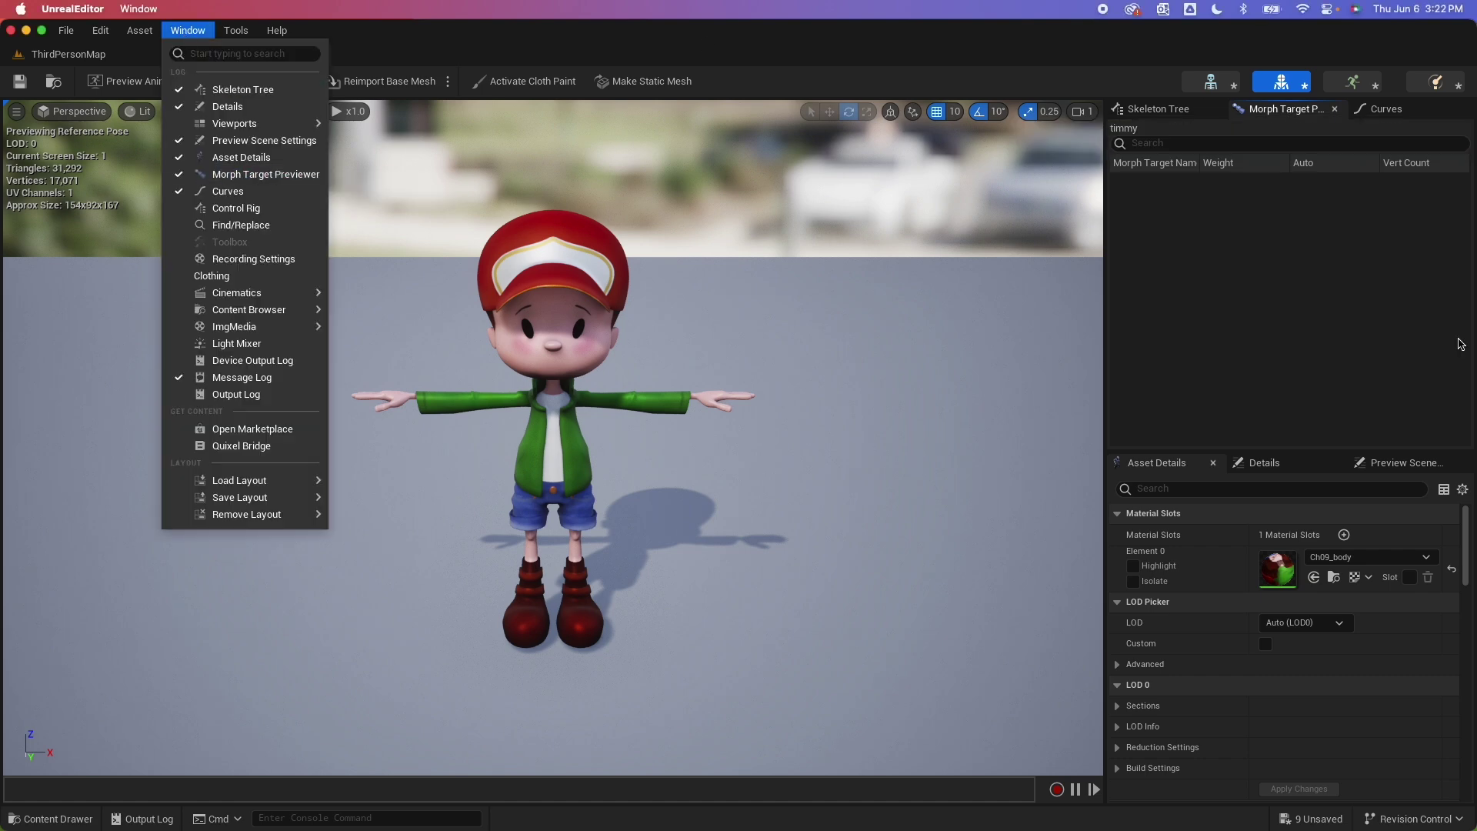
click(1261, 251)
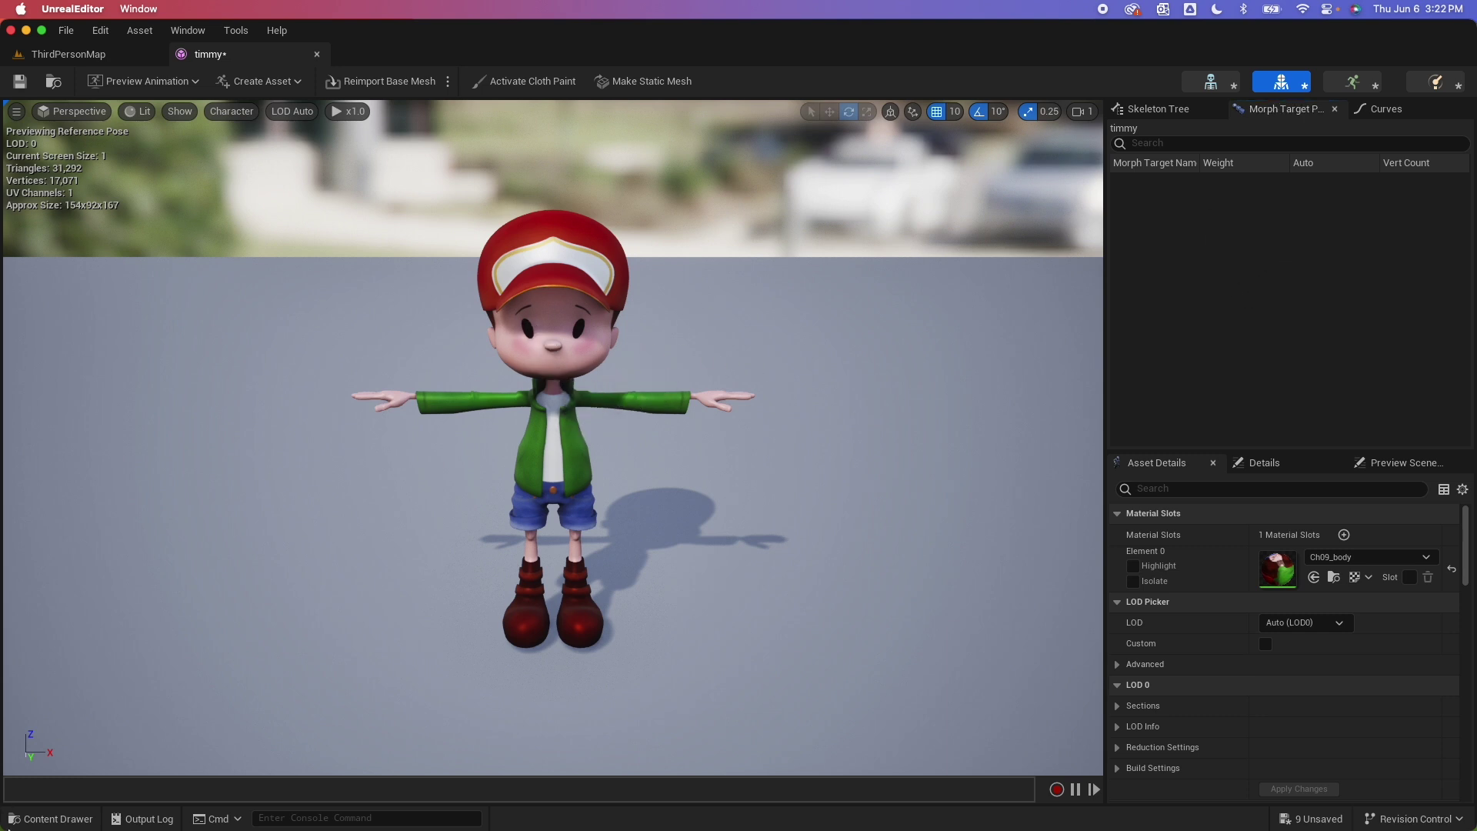
click(50, 816)
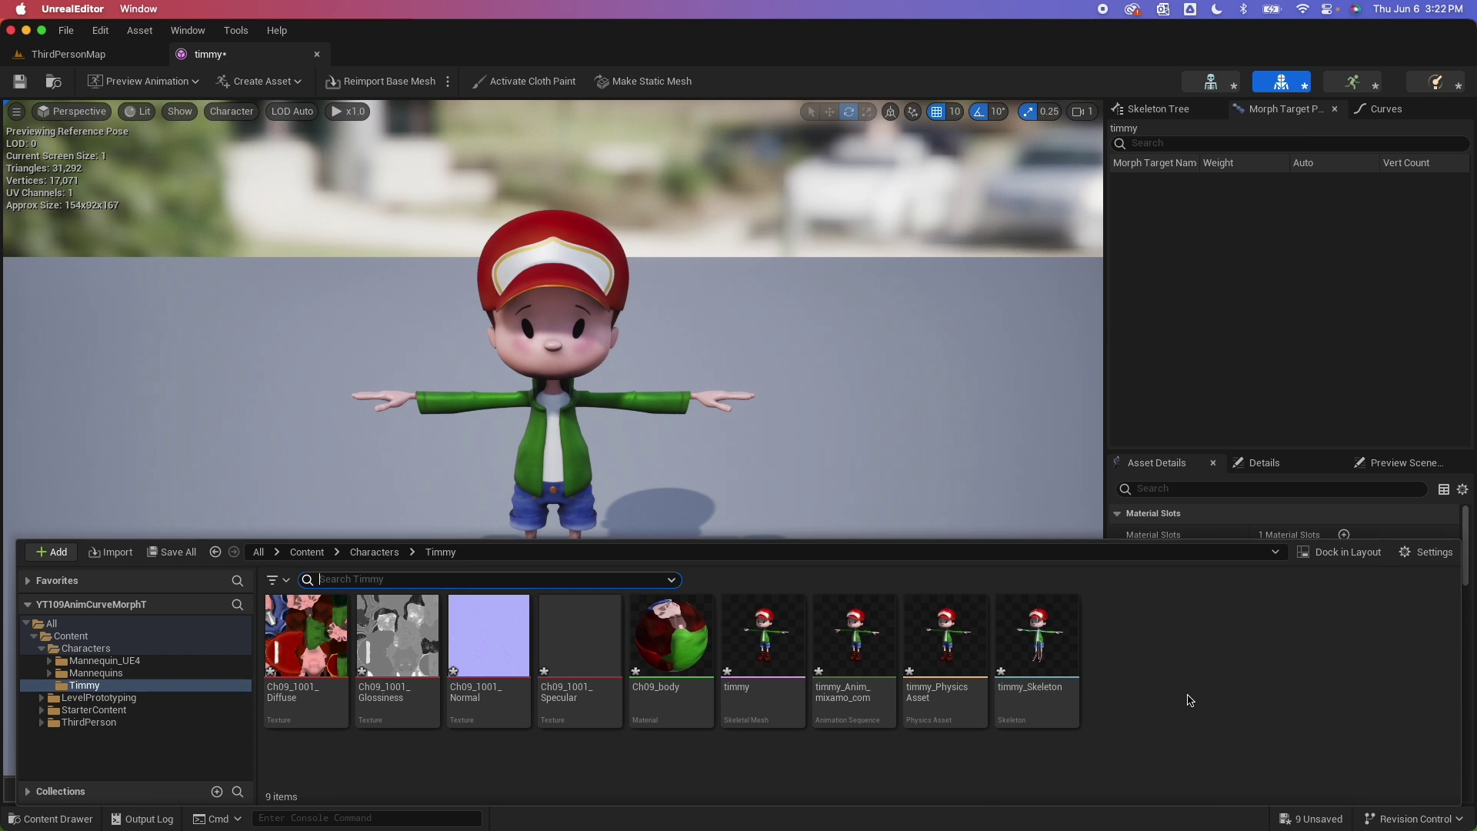
Create and open an 'Animations' folder inside Timmy.
right_click(1146, 678)
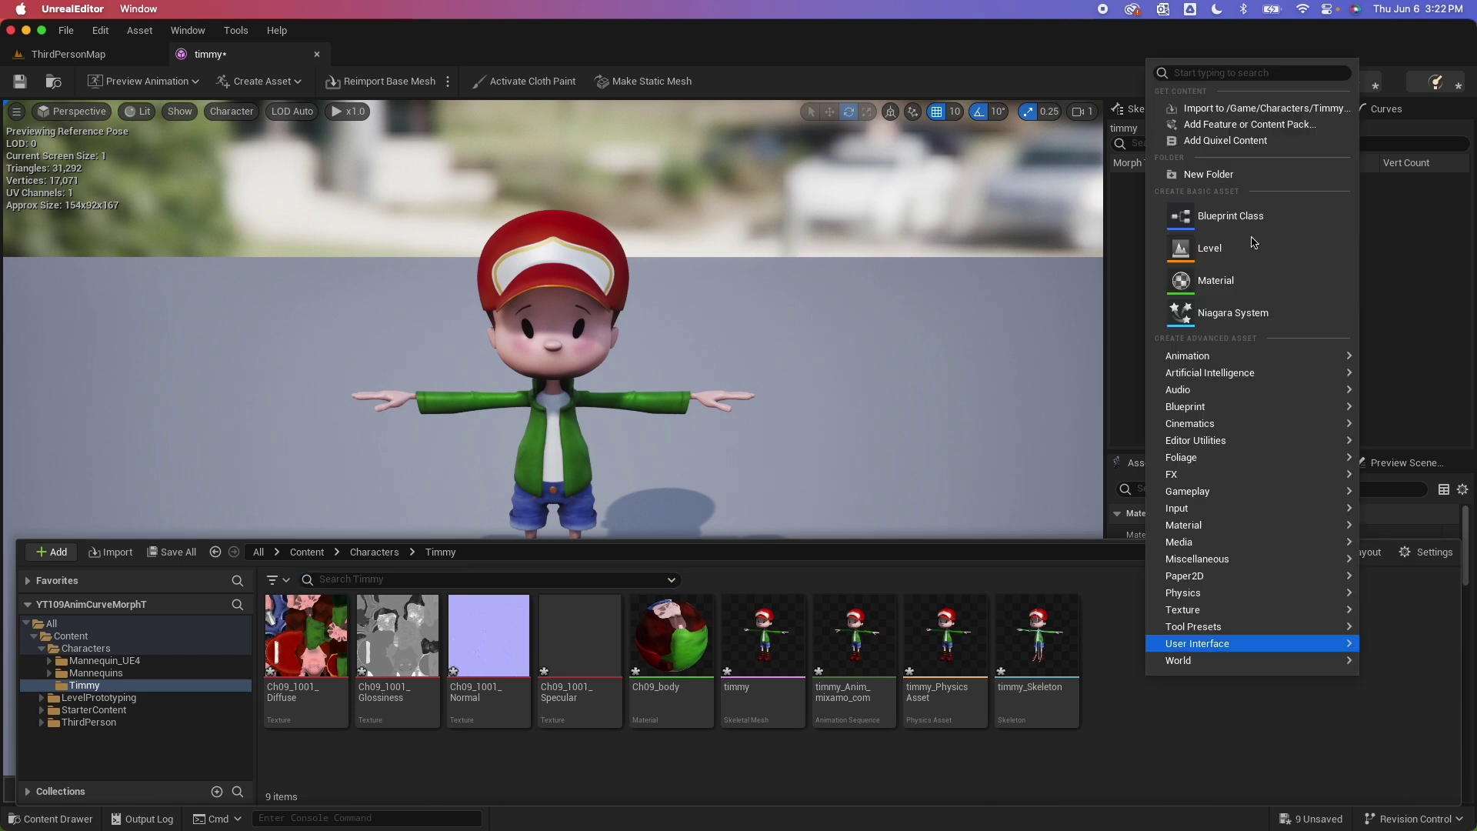
click(1225, 174)
text(Animations)
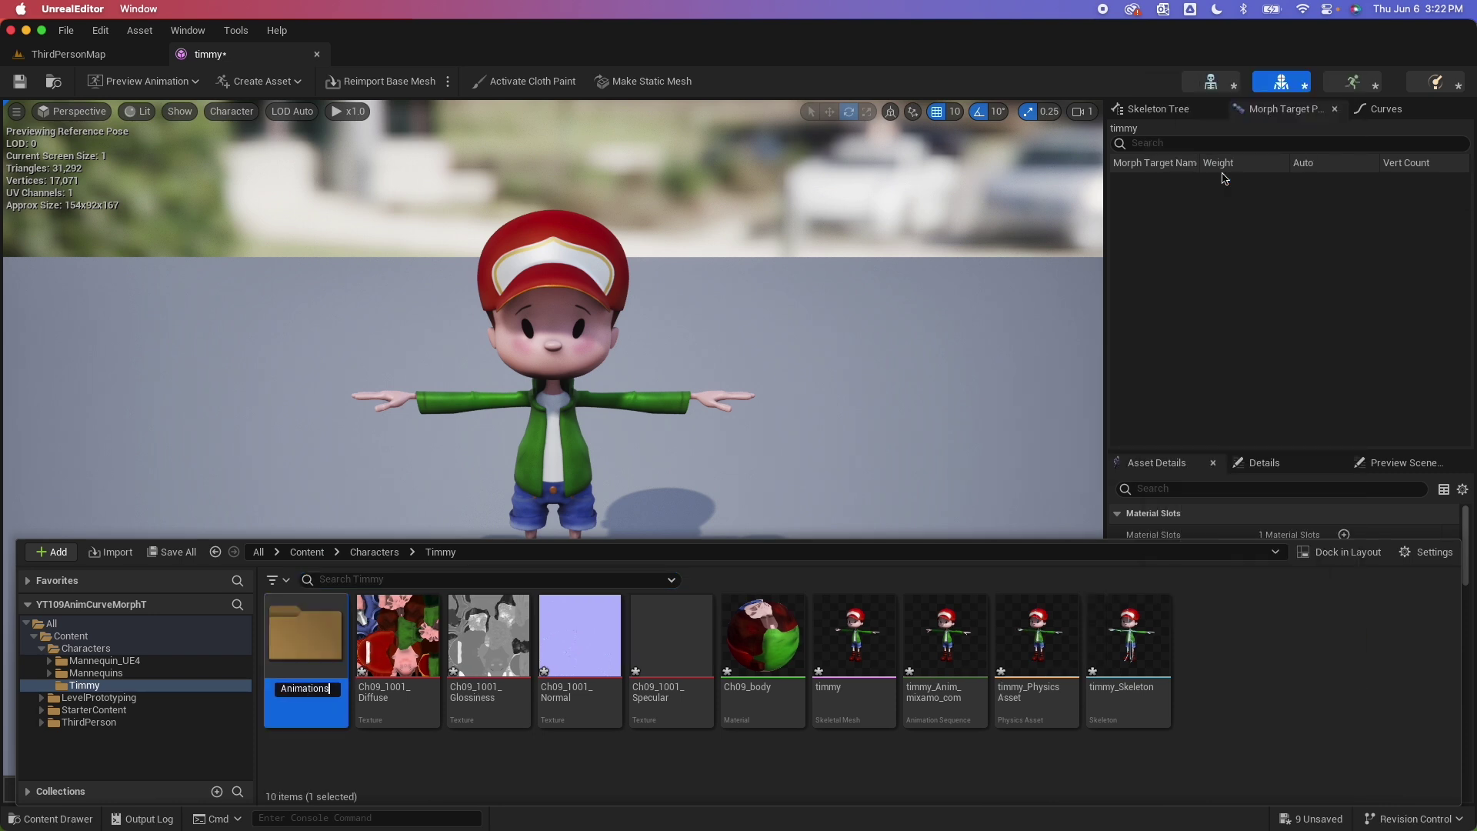
key(Return)
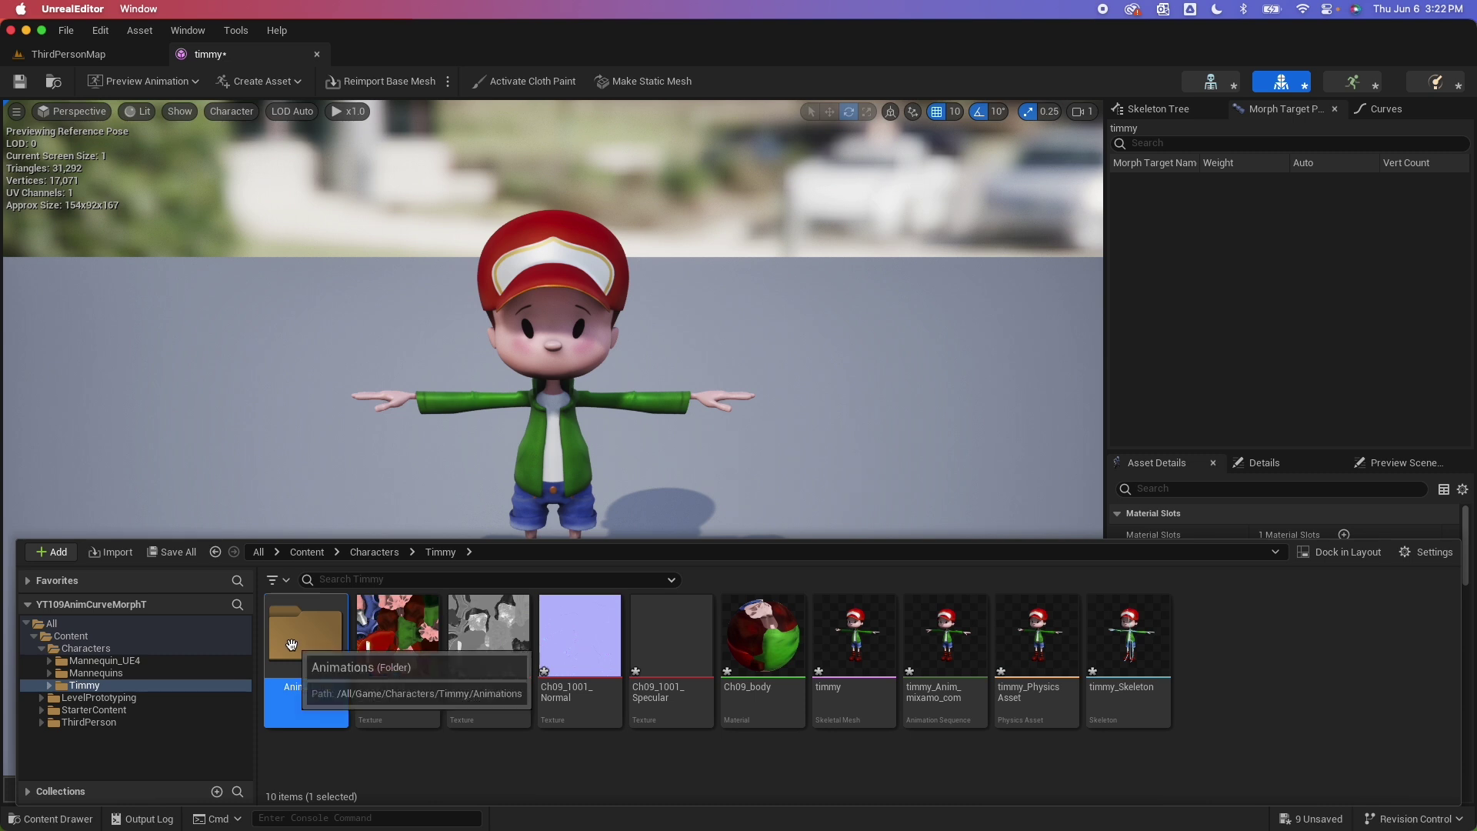
double_click(292, 645)
Import timmy-idle.fbx onto timmy_Skeleton and open the resulting animation.
right_click(540, 665)
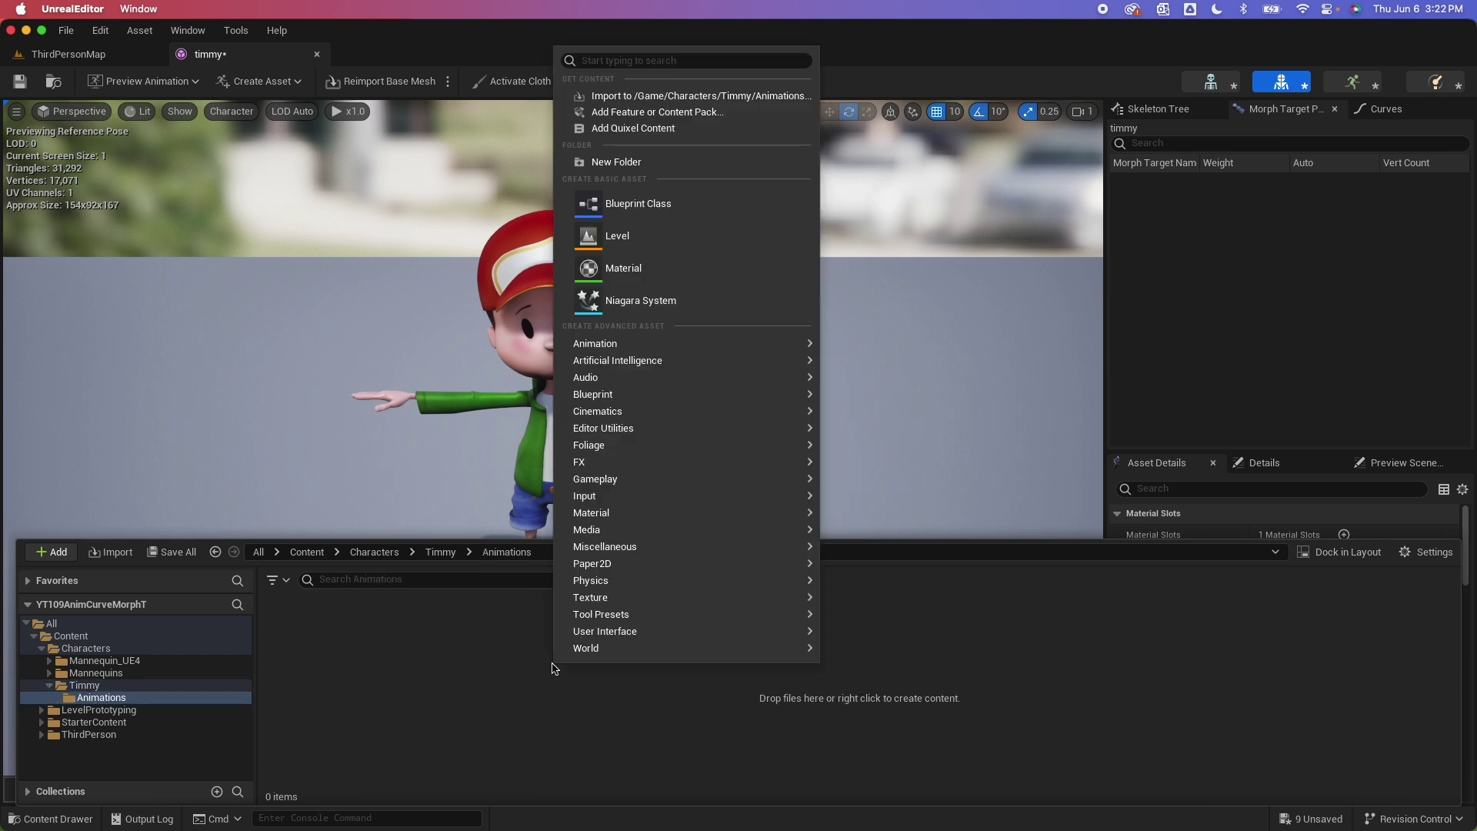
click(674, 98)
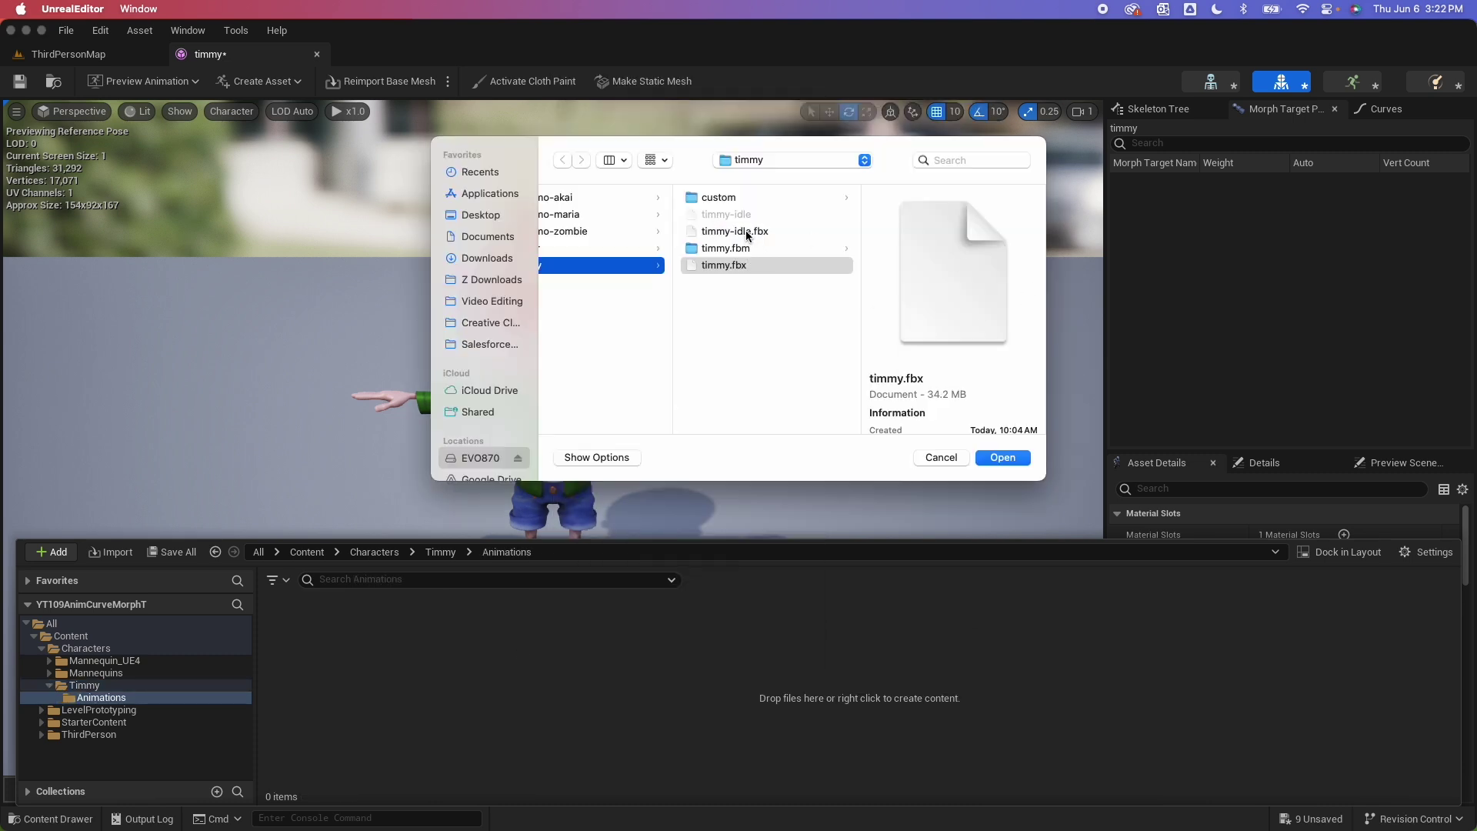
click(738, 231)
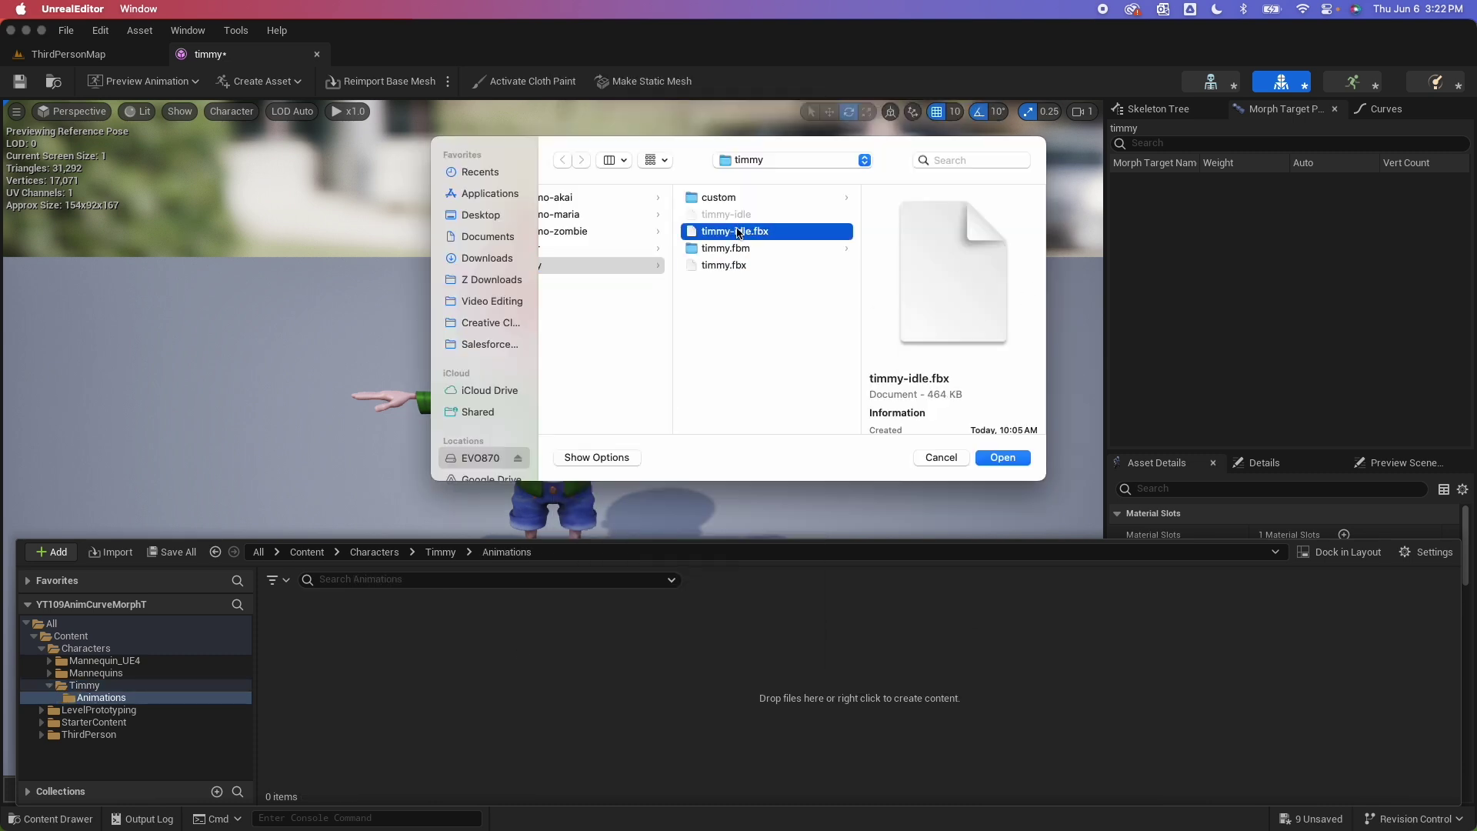
click(1002, 457)
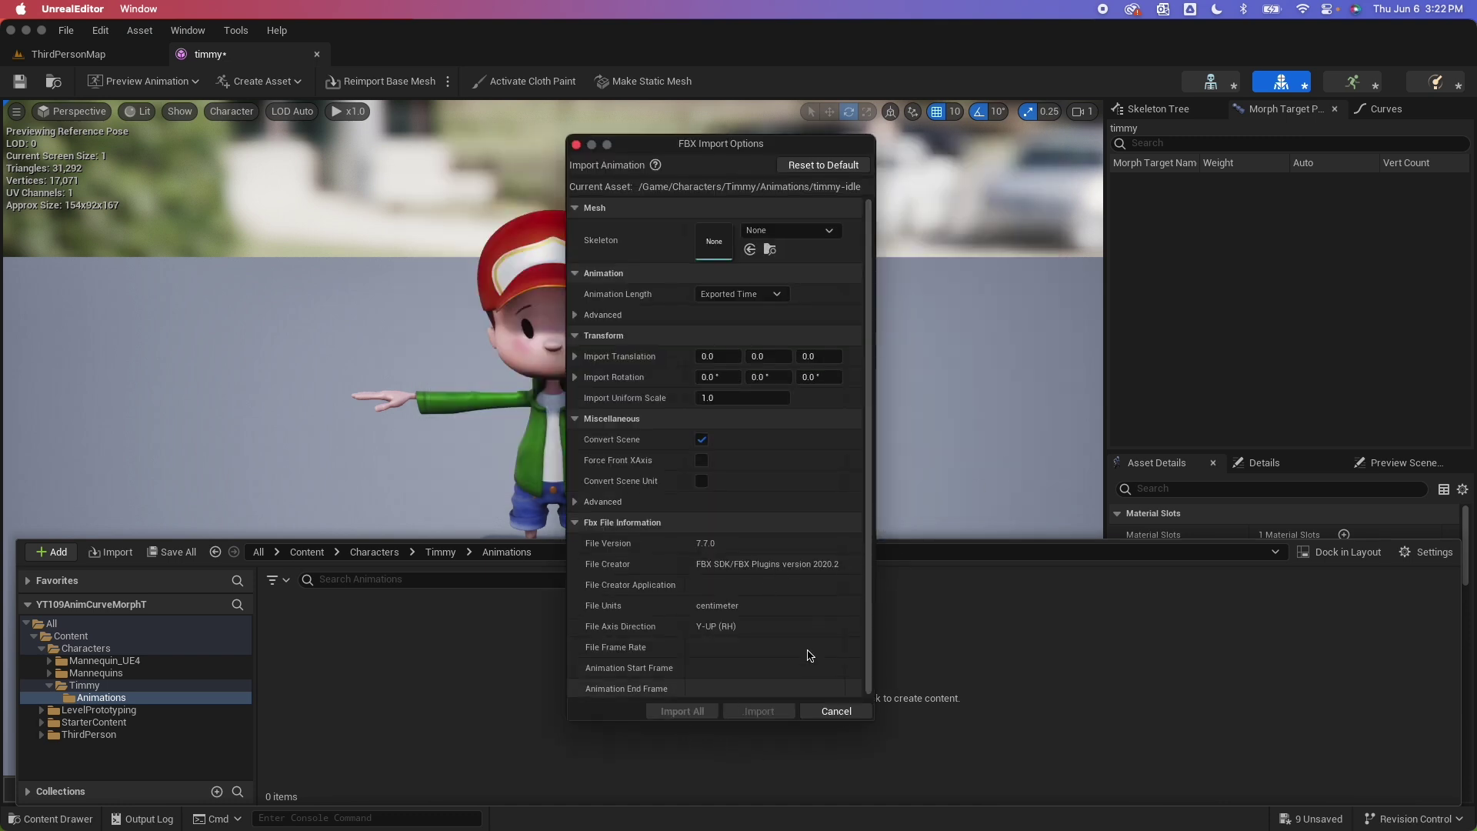
click(814, 231)
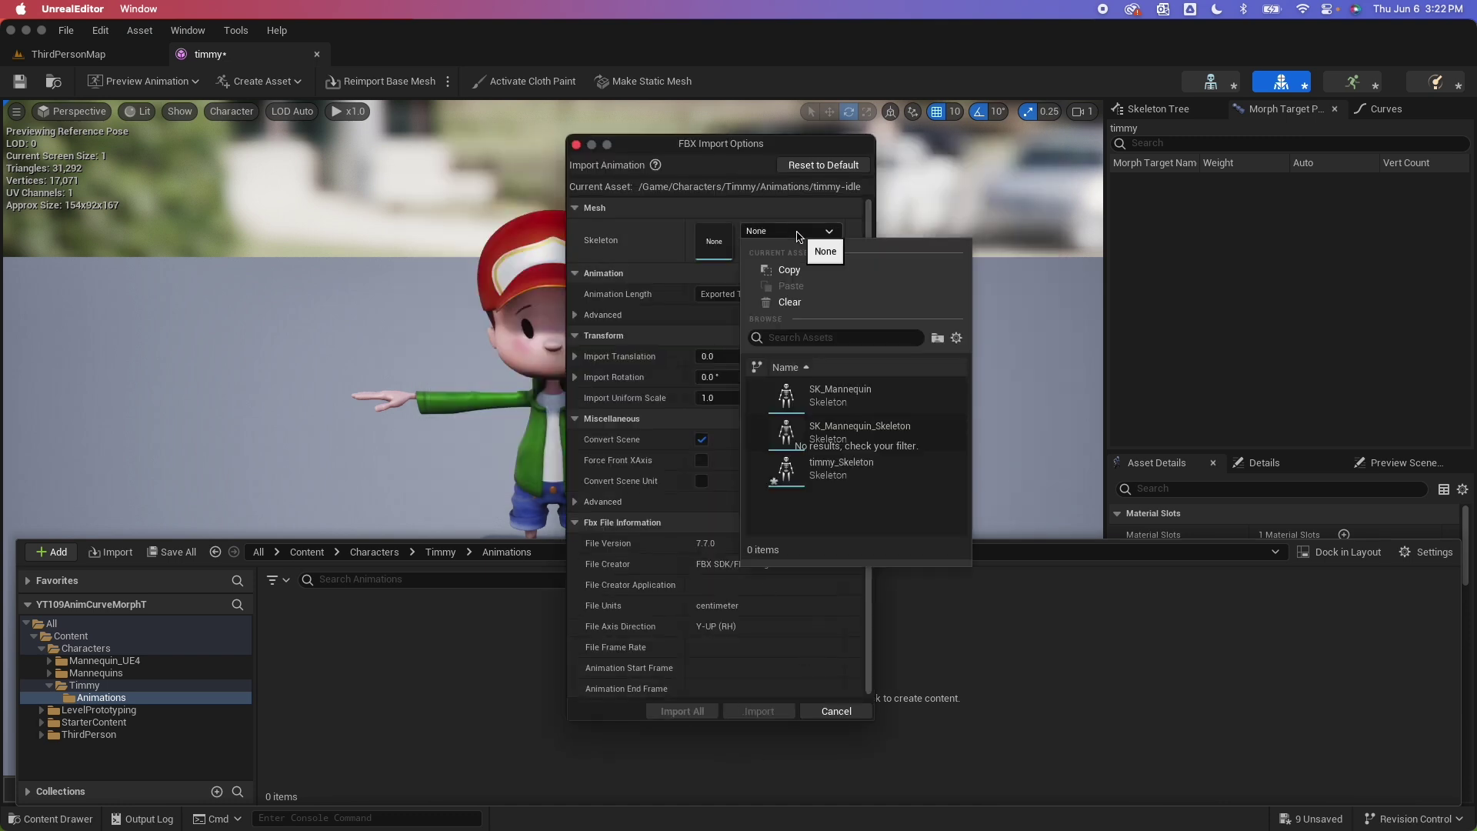
click(830, 467)
click(682, 711)
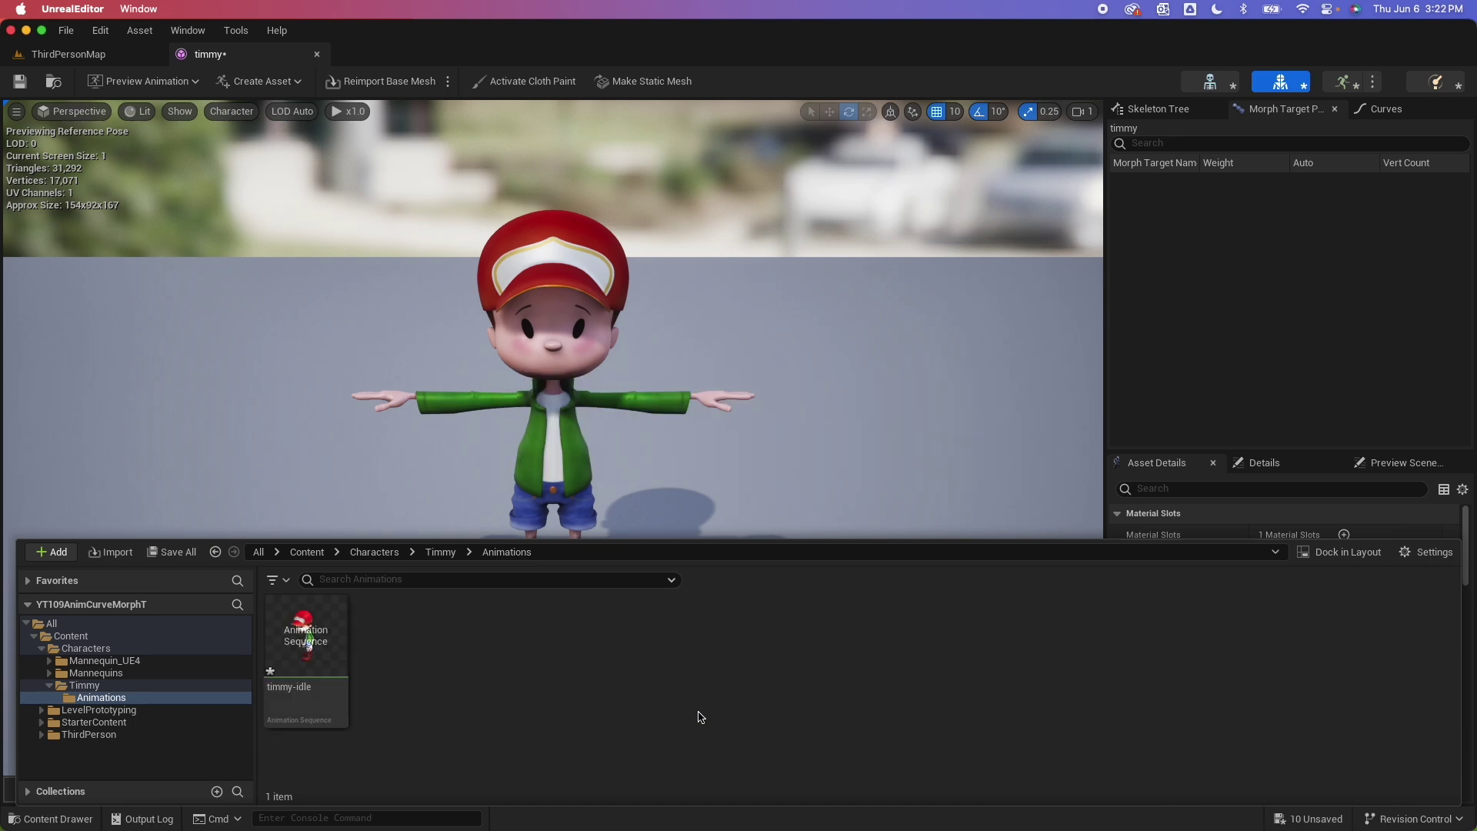
double_click(308, 692)
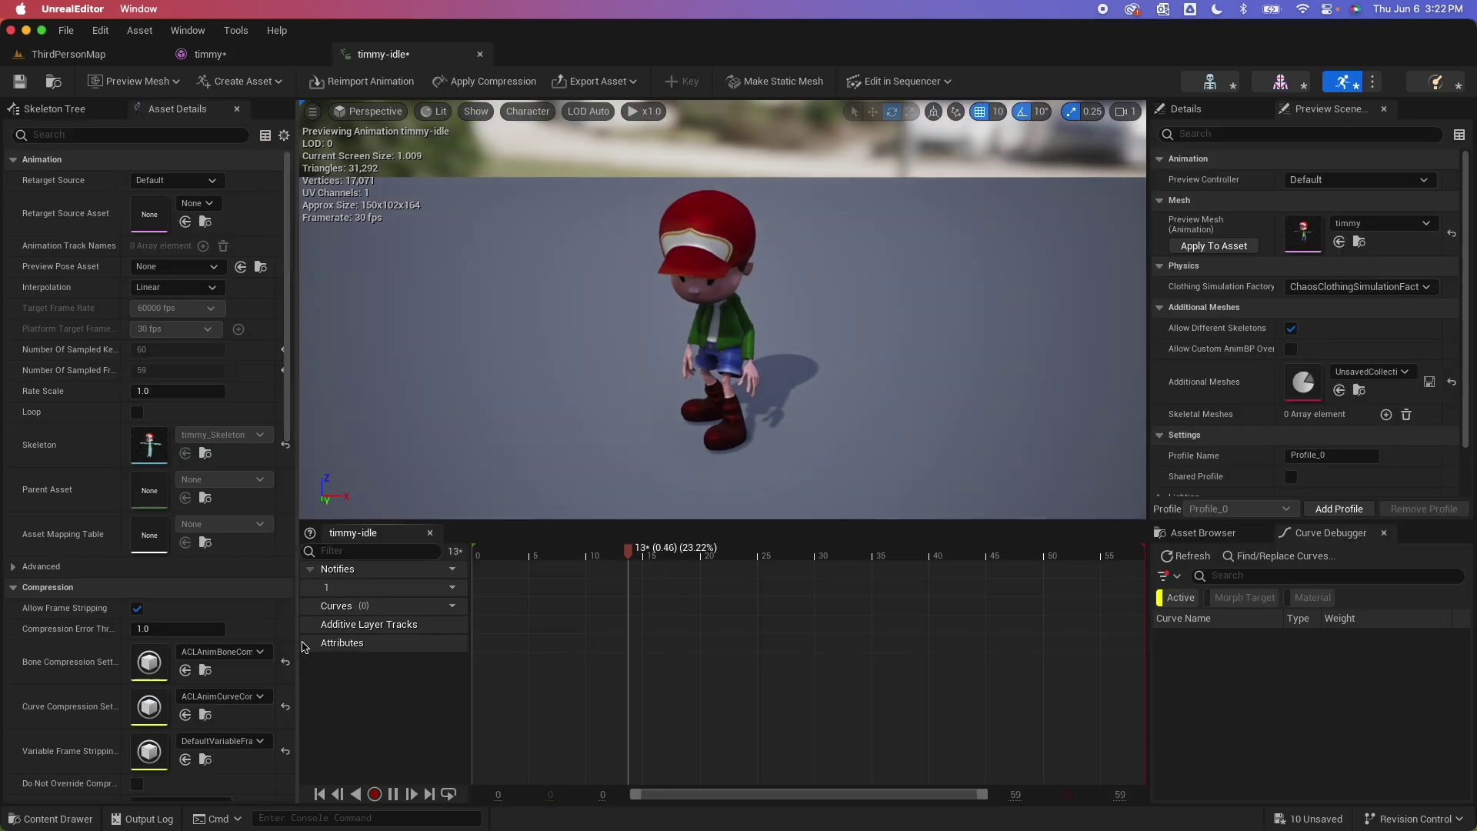
Zoom in on Timmy's idle preview, pause playback, and scrub to the last frame.
drag(815, 319, 814, 288)
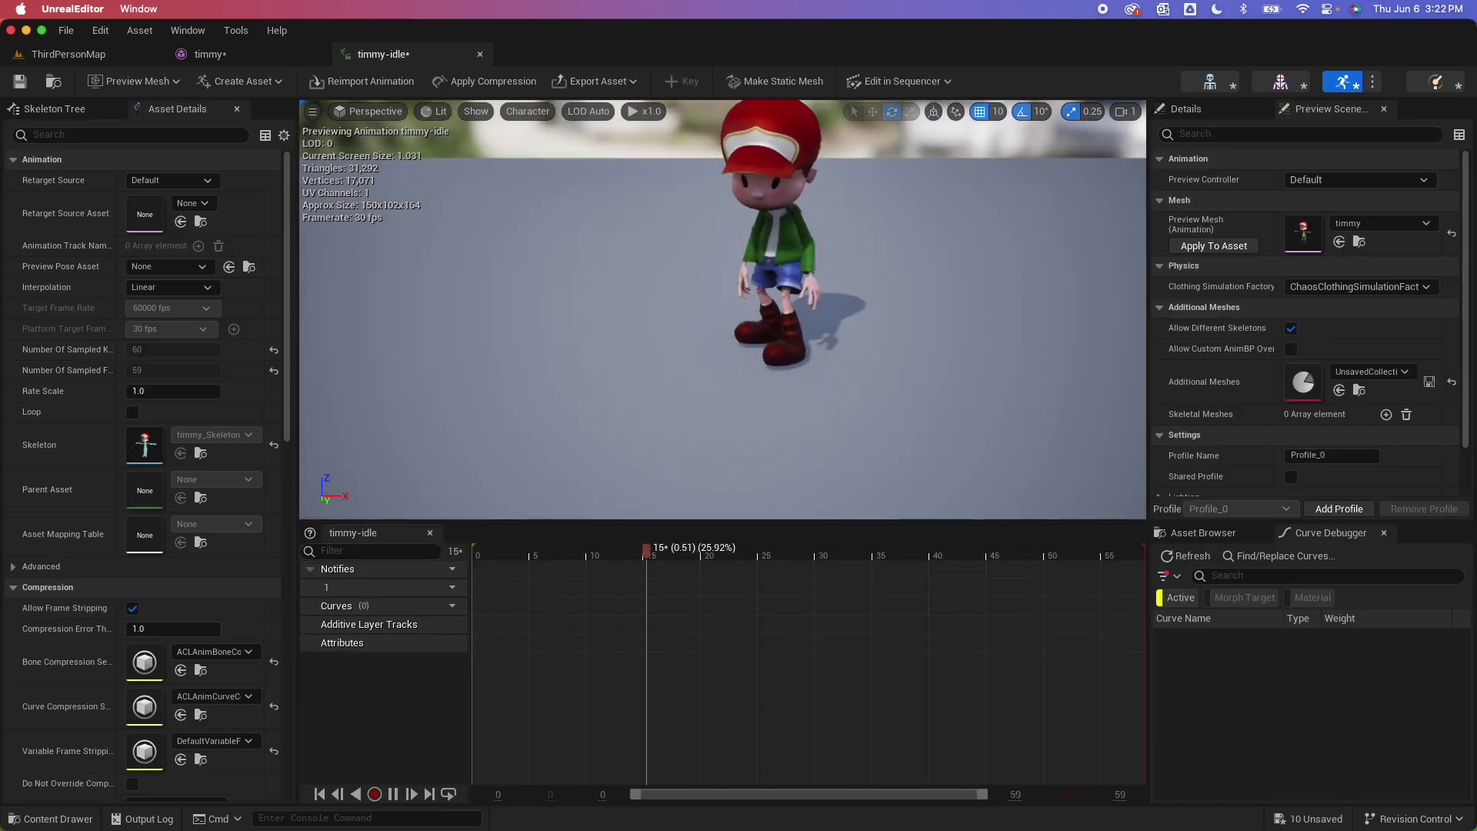
drag(815, 289, 843, 320)
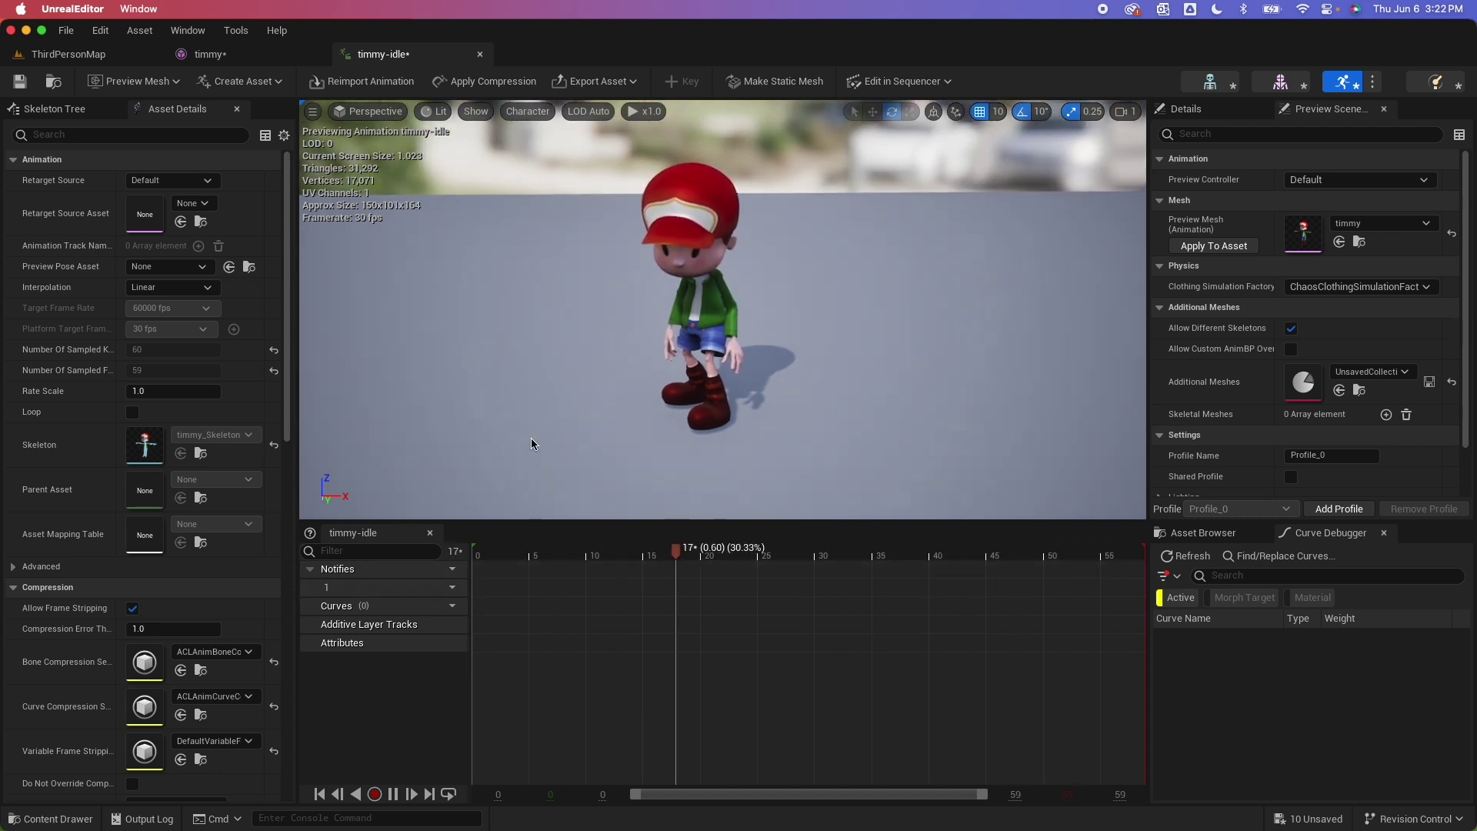
key(space)
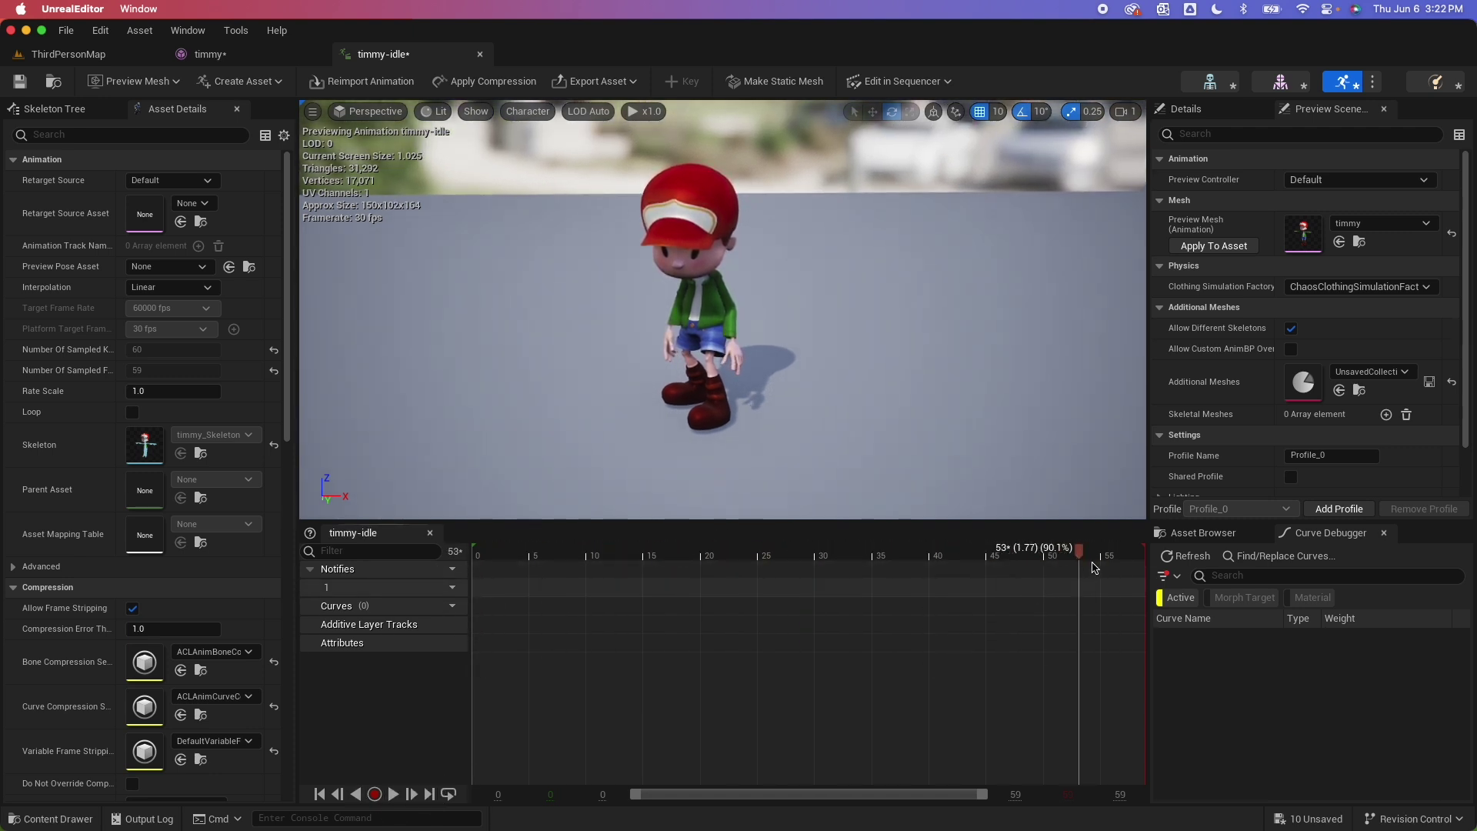
mouse_move(1082, 552)
mouse_down()
mouse_move(1140, 551)
mouse_move(477, 551)
mouse_up()
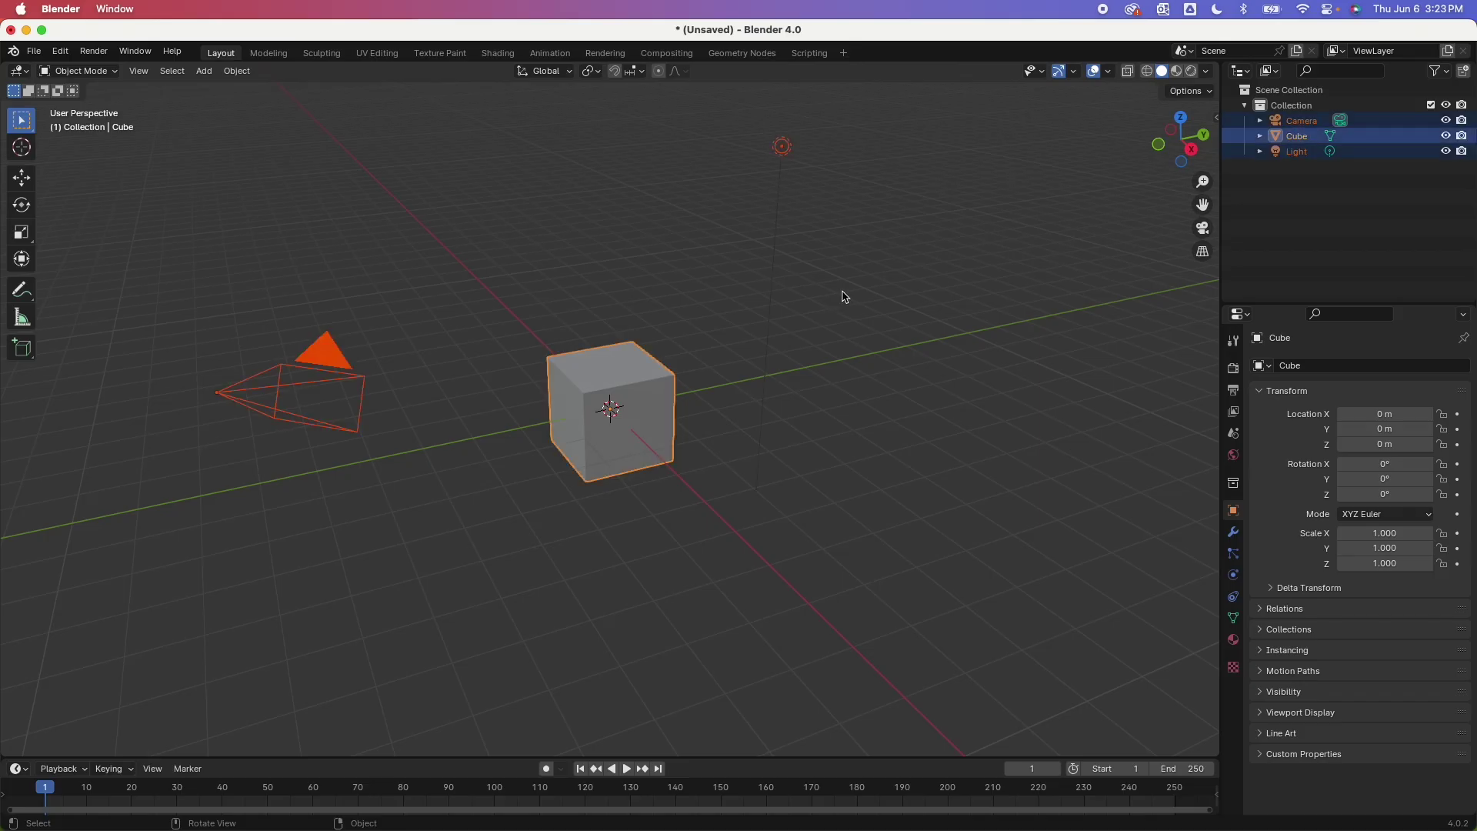
Delete the default objects and import timmy.fbx from EVO870/Game Development/Free Assets/Mixamo Assets/timmy.
key(Delete)
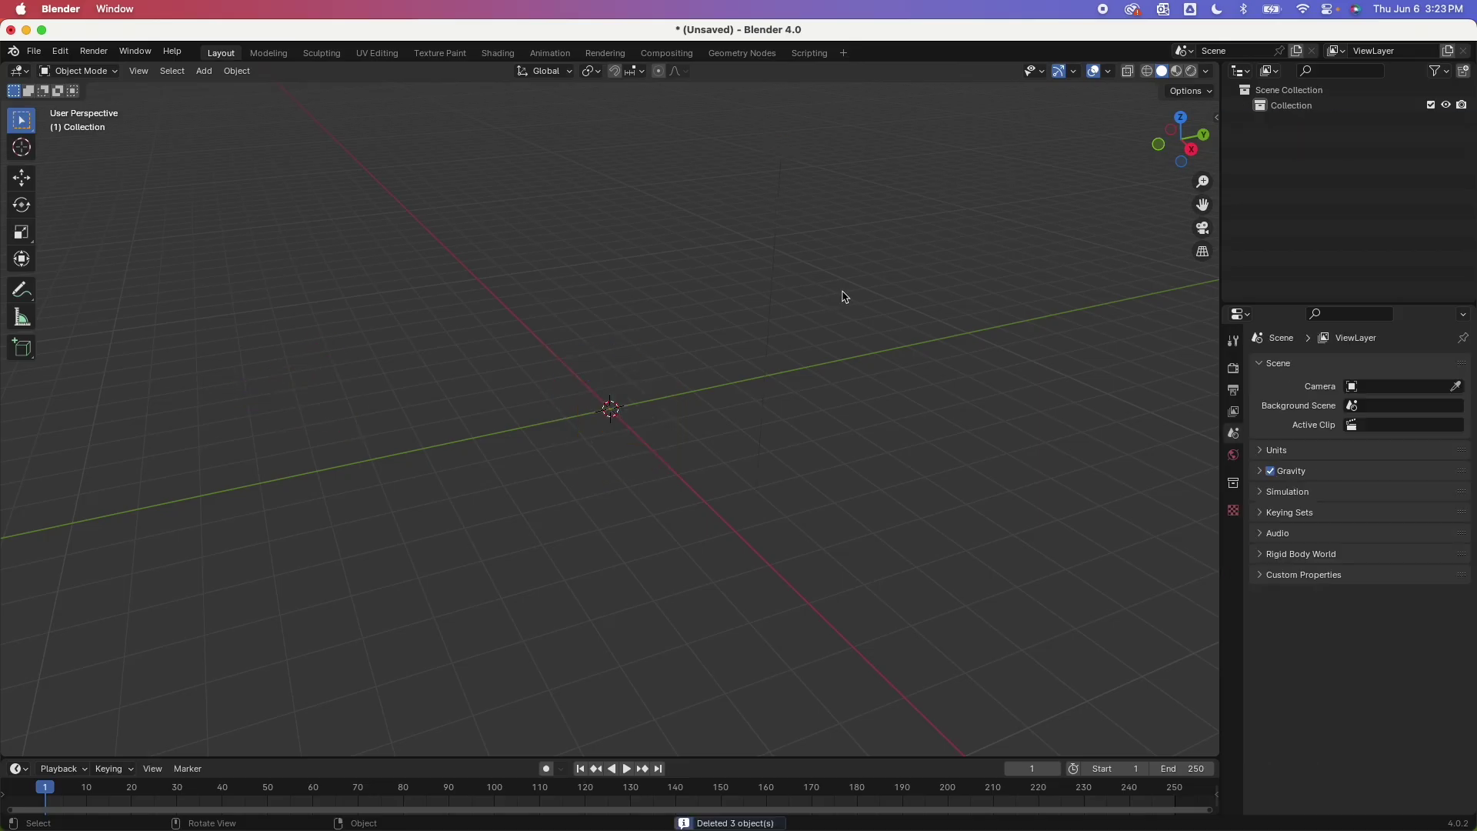
click(34, 51)
mouse_move(61, 268)
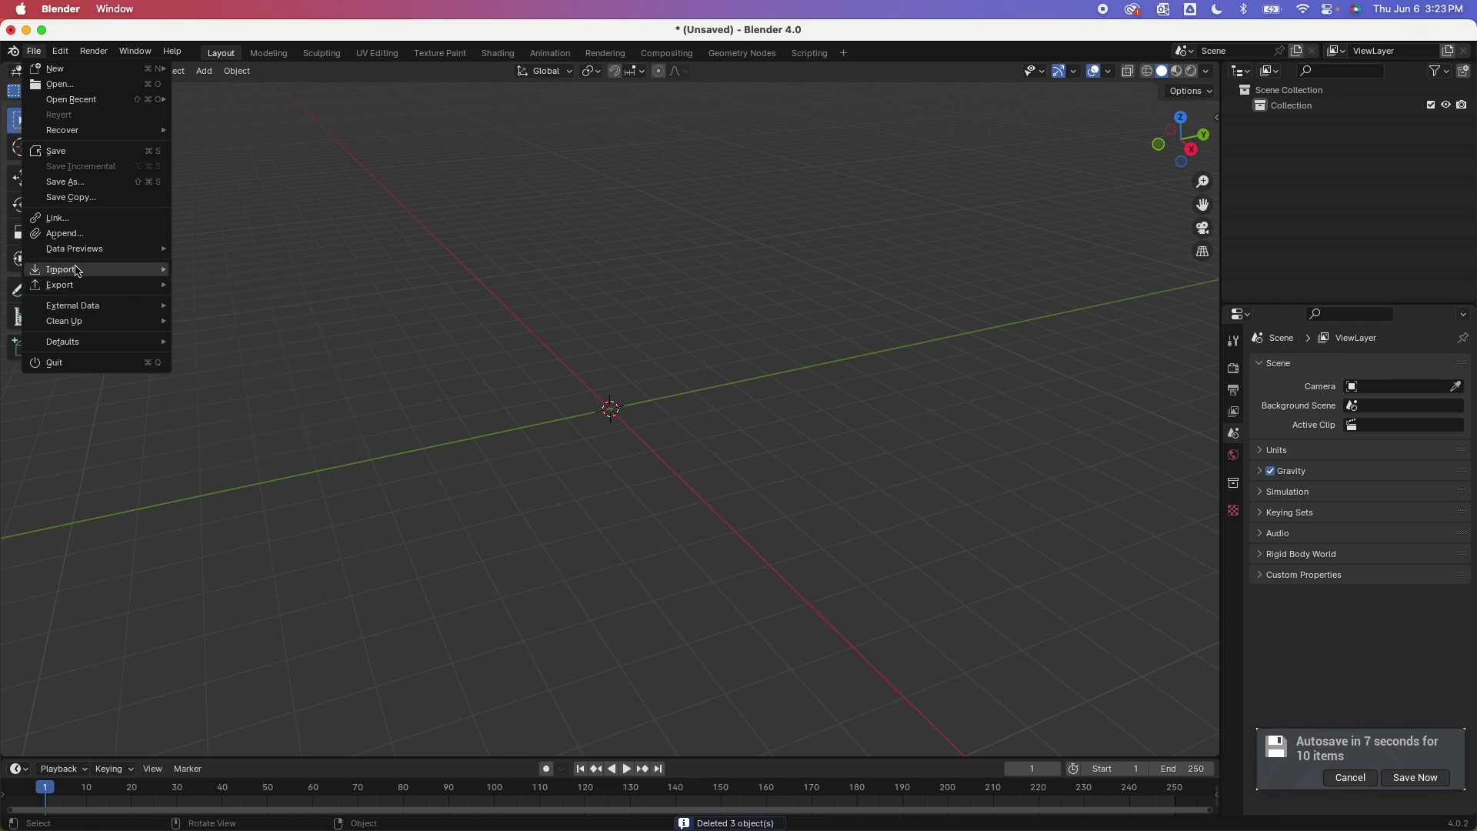
click(216, 422)
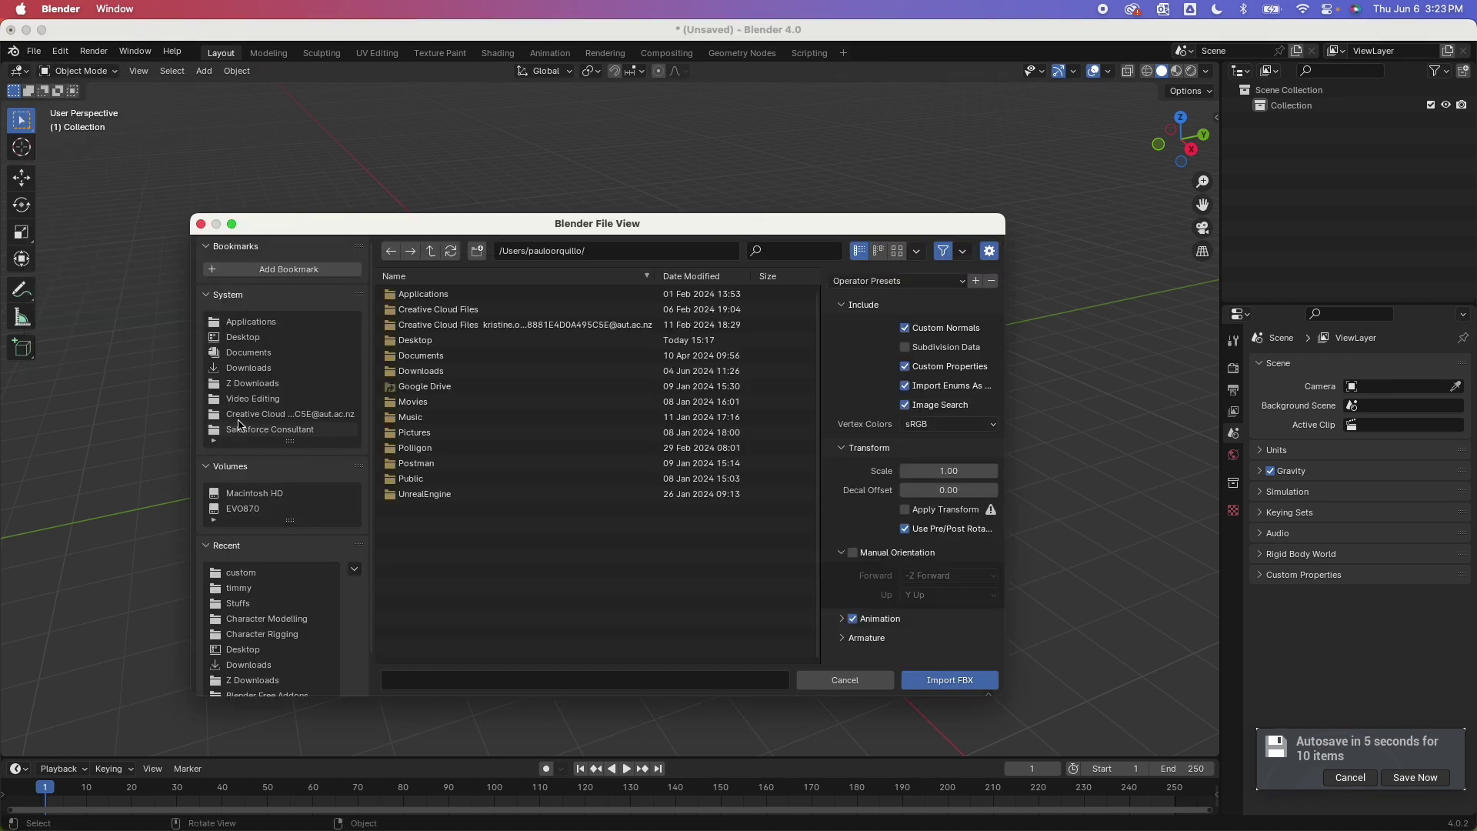
click(250, 511)
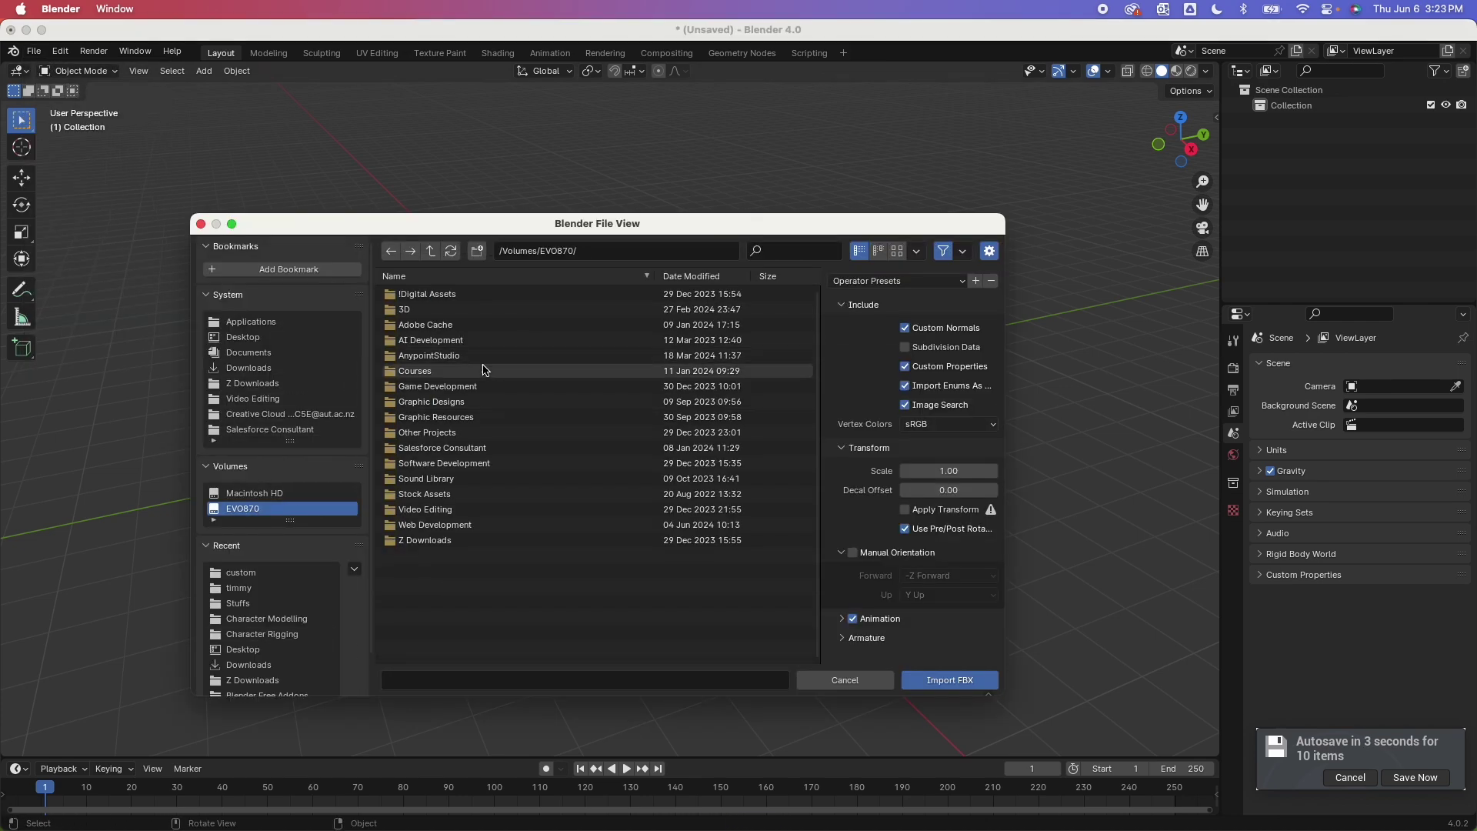
click(459, 388)
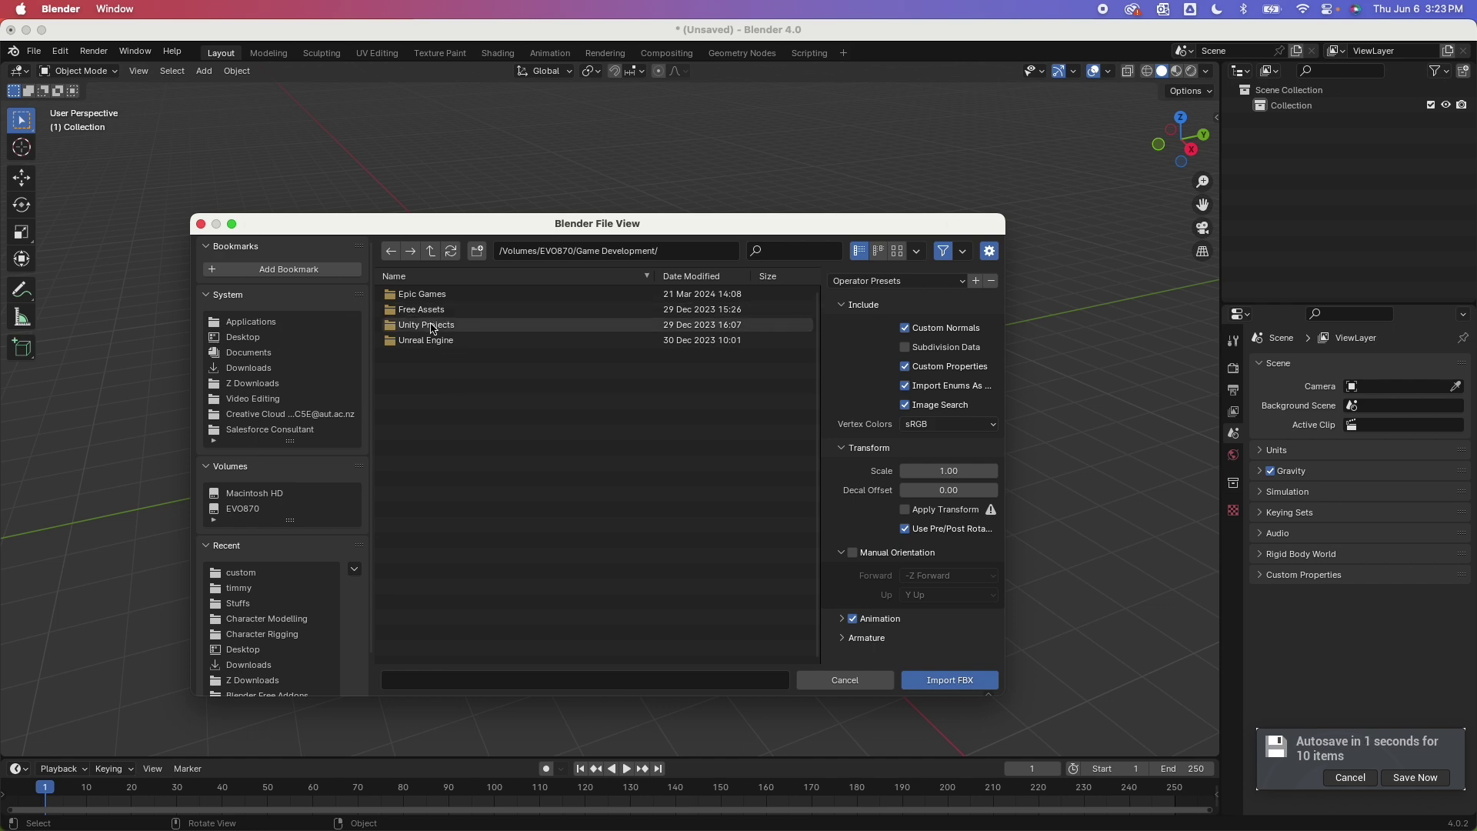
click(431, 309)
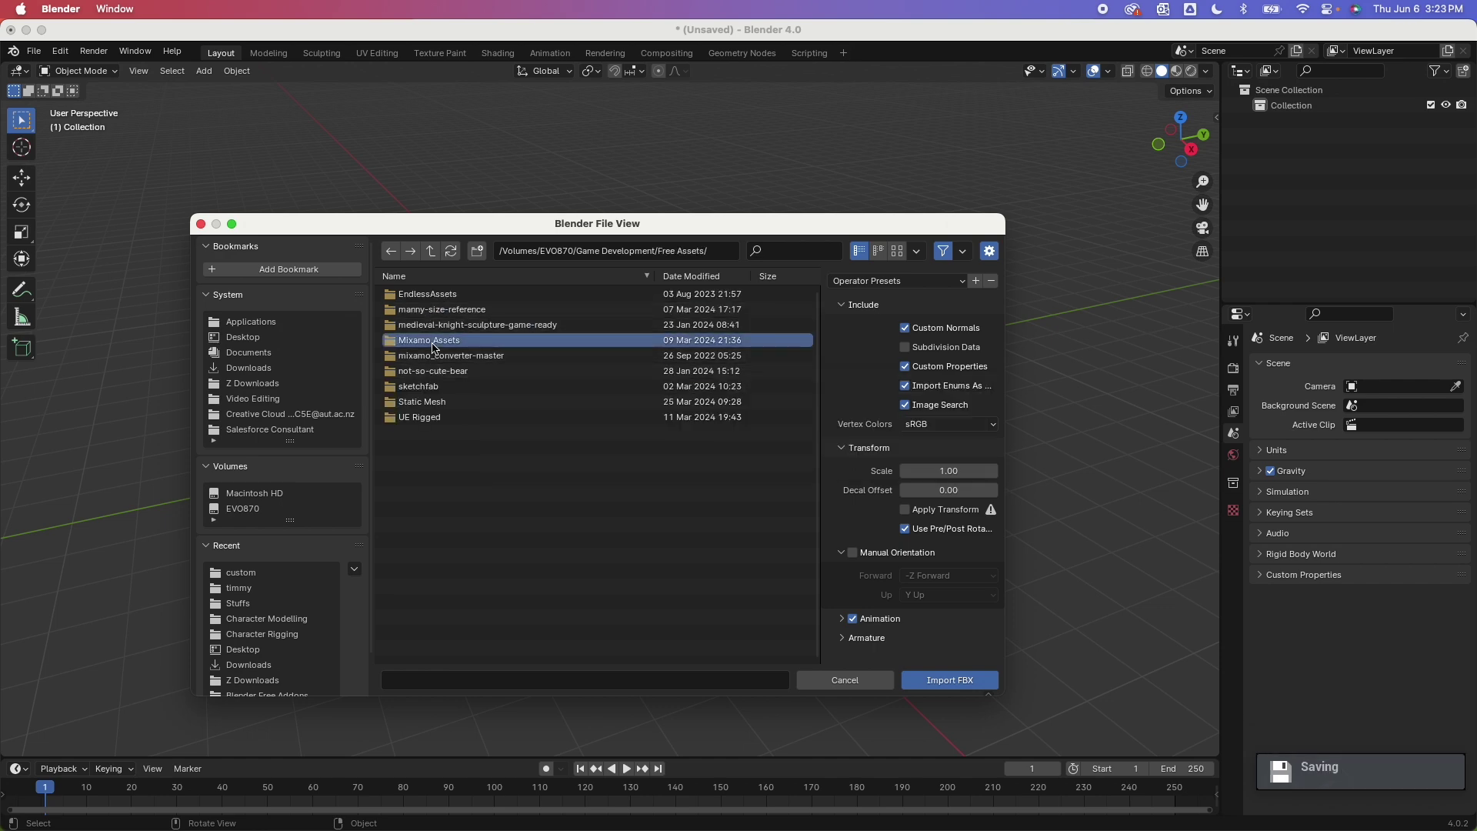
click(430, 340)
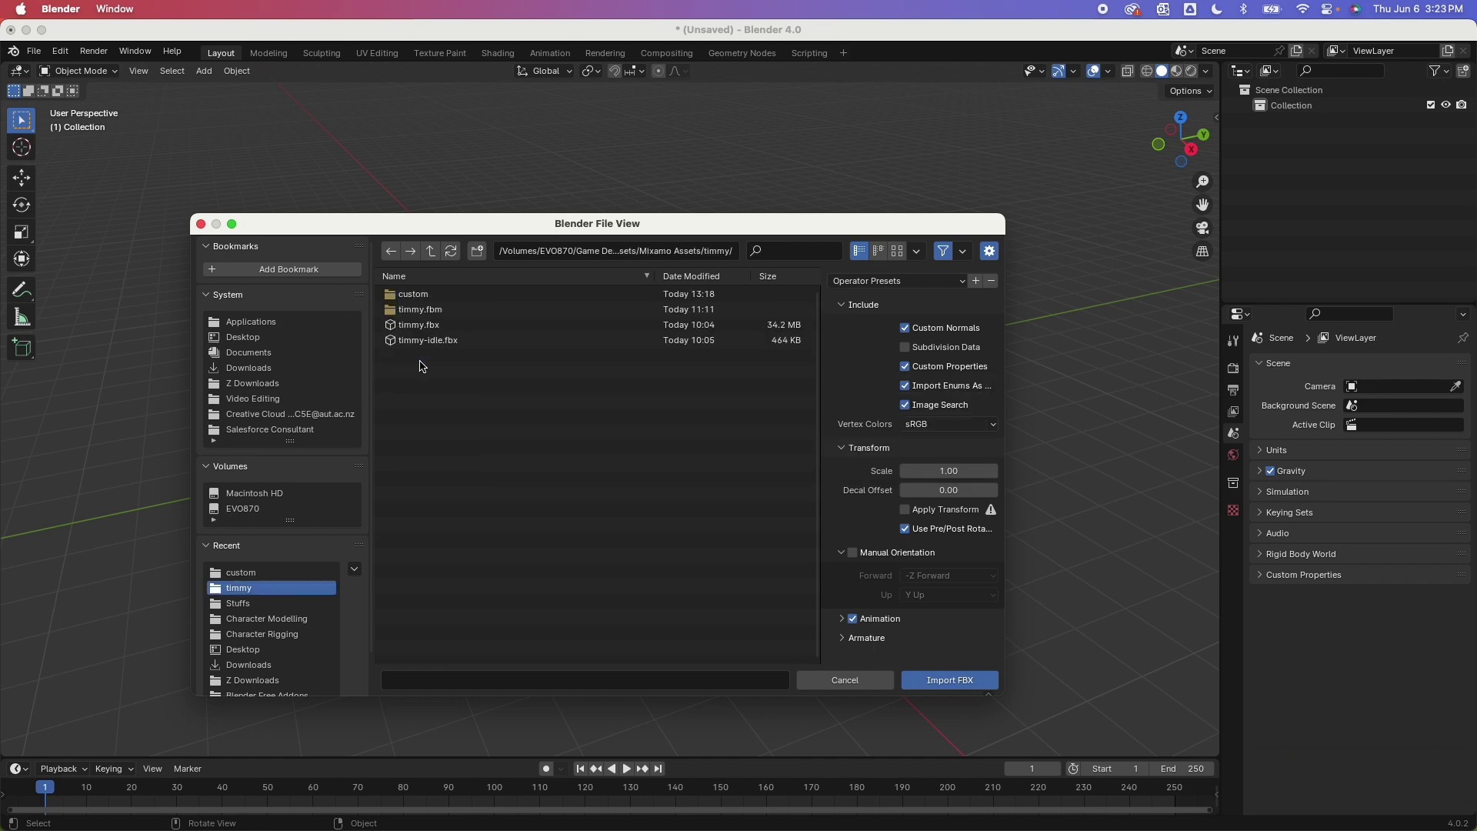
click(420, 328)
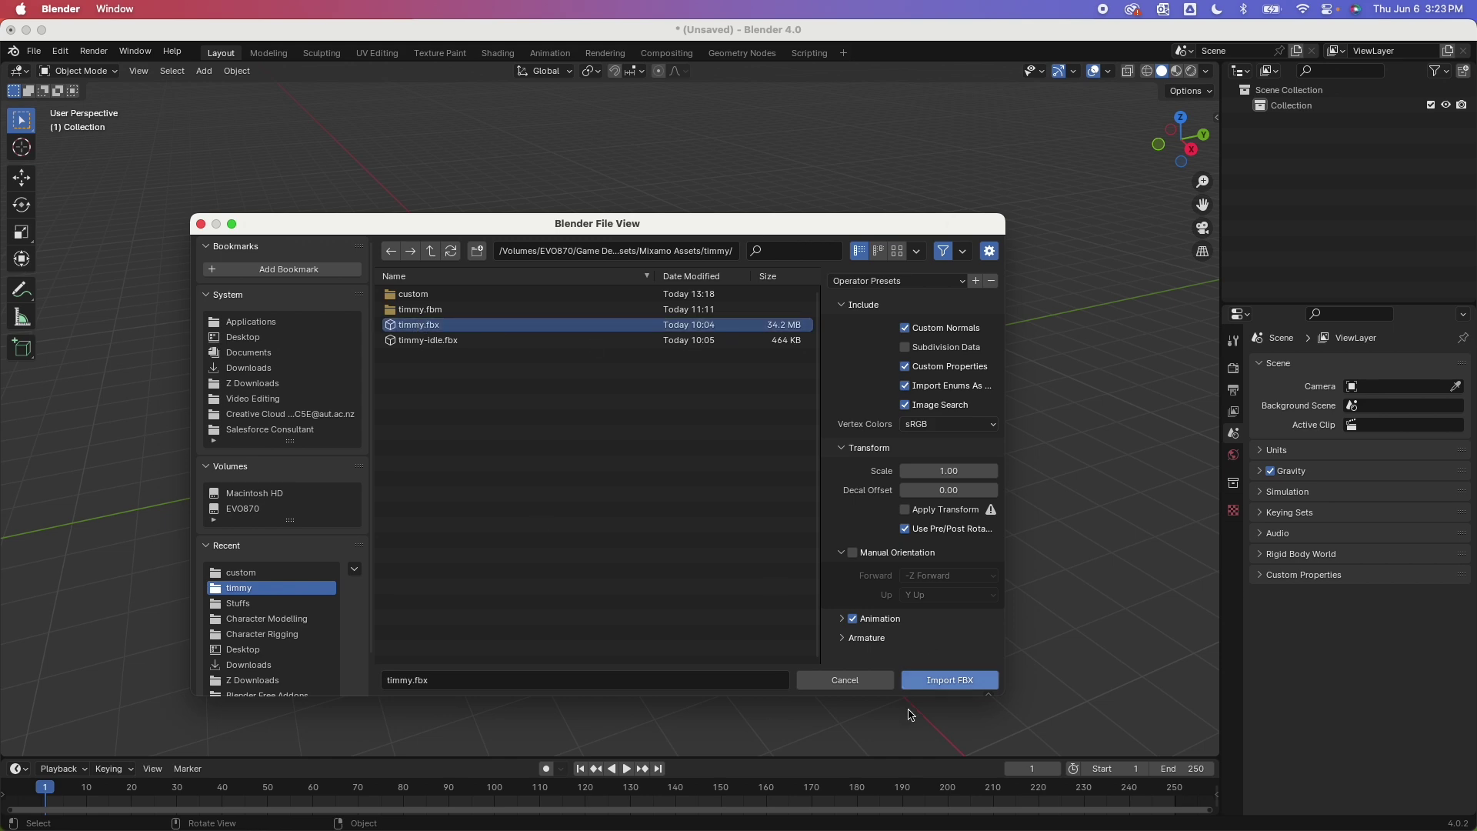
click(960, 680)
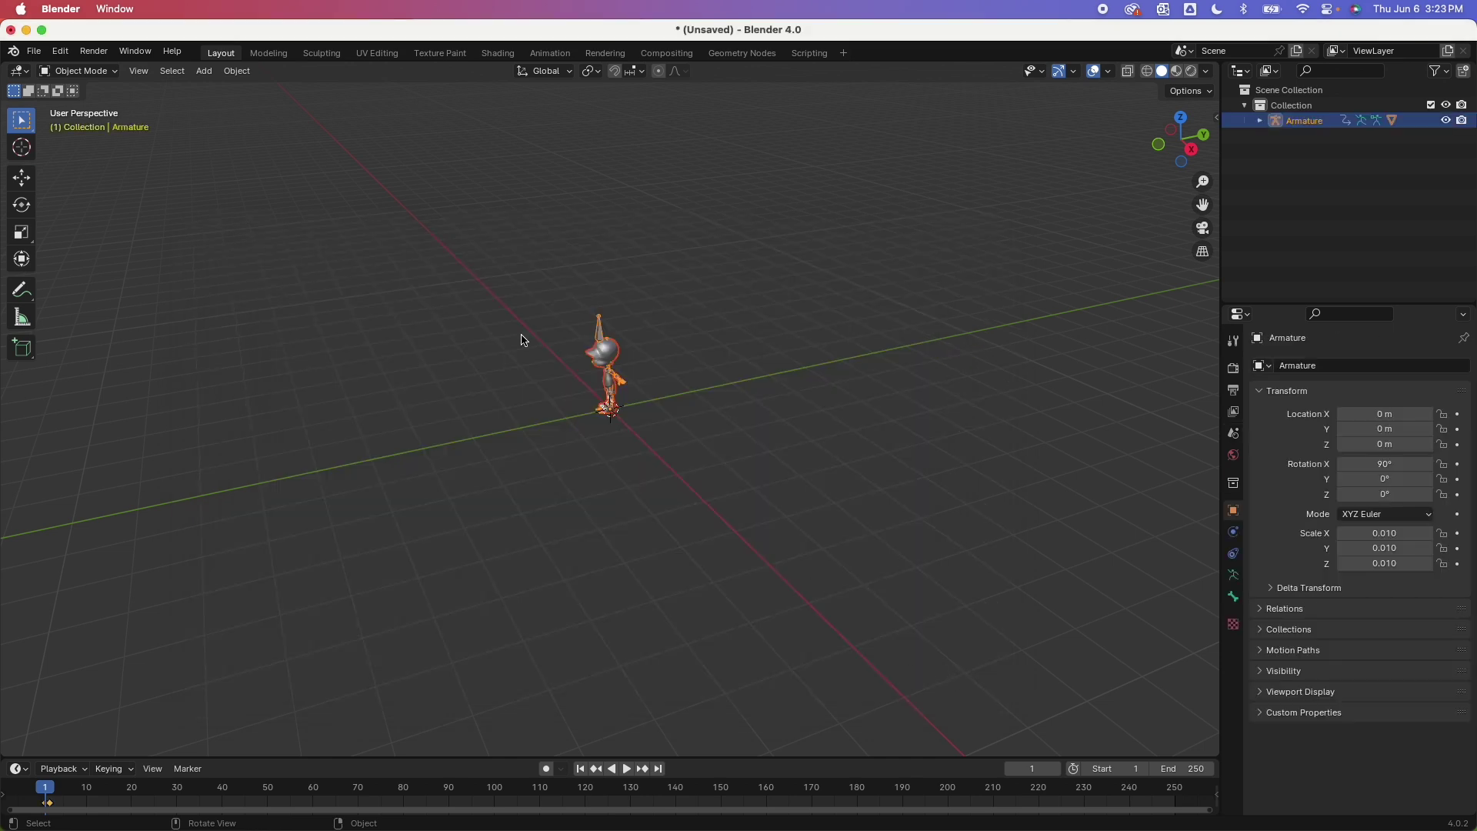
scroll(642, 385, up, 3)
scroll(643, 385, up, 3)
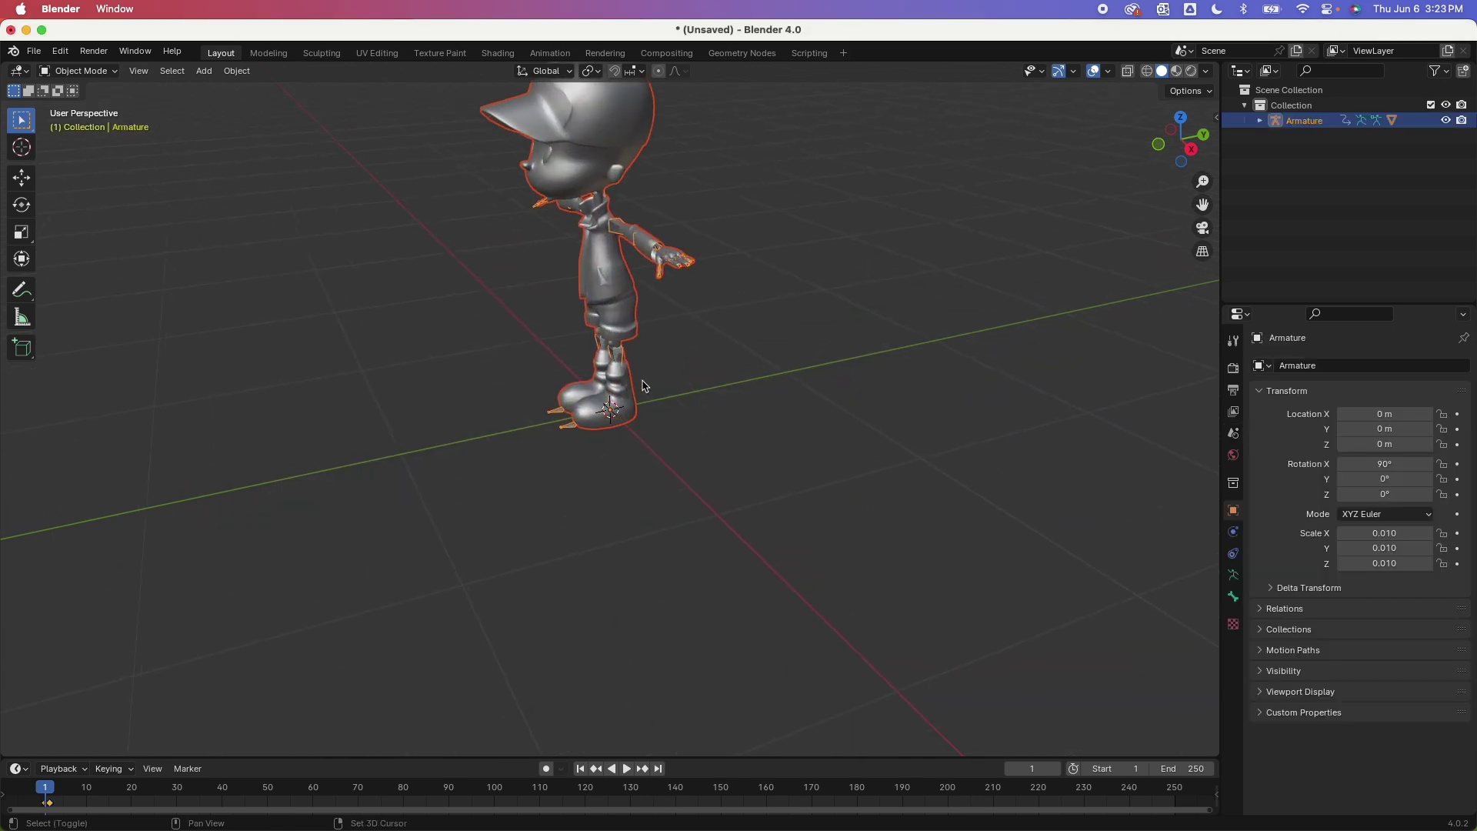
scroll(643, 385, up, 2)
scroll(643, 385, left, 3)
scroll(643, 386, left, 3)
scroll(643, 386, left, 3)
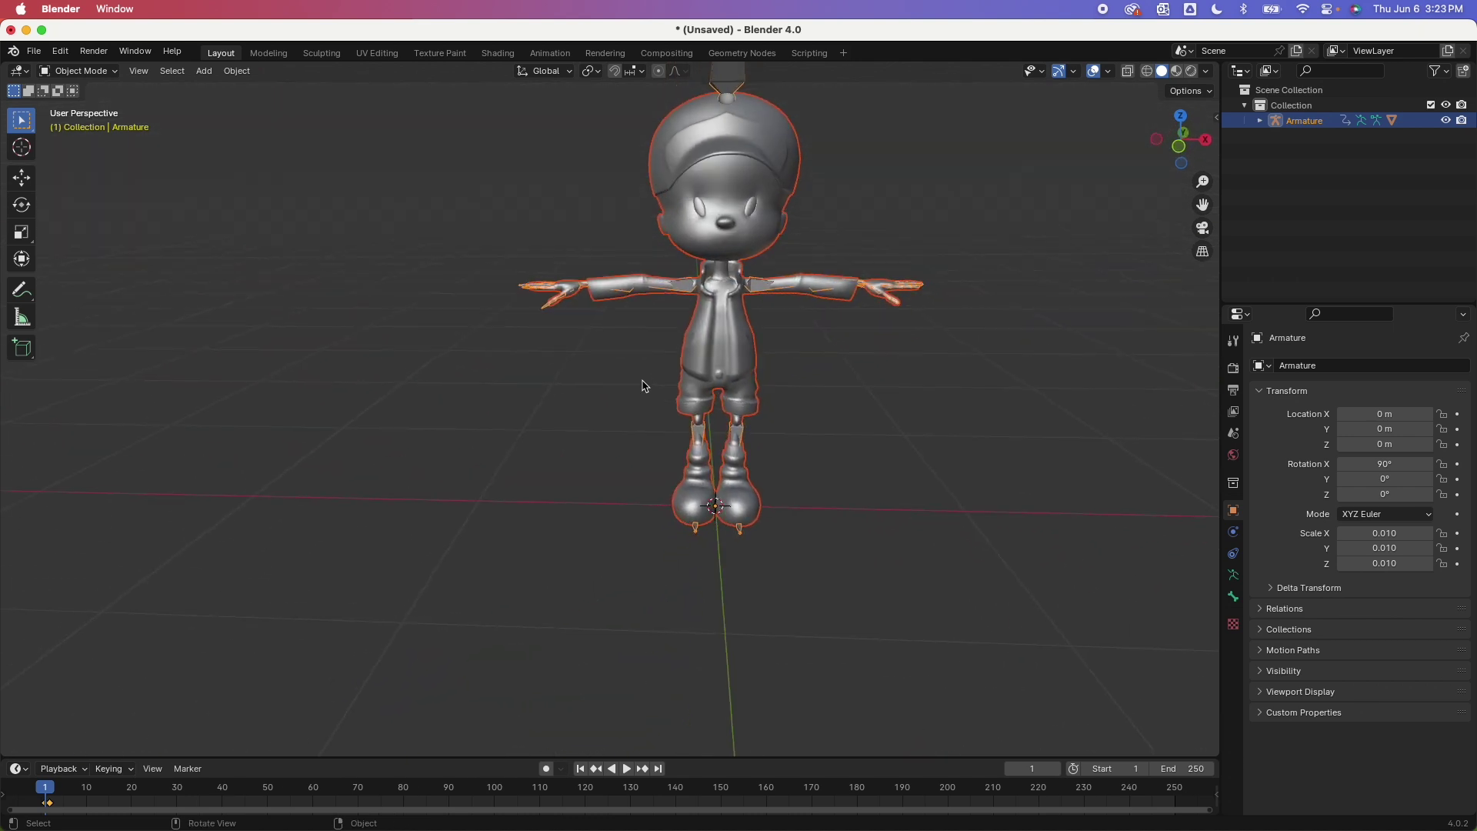
scroll(643, 386, left, 2)
shift+scroll(643, 386, right, 1)
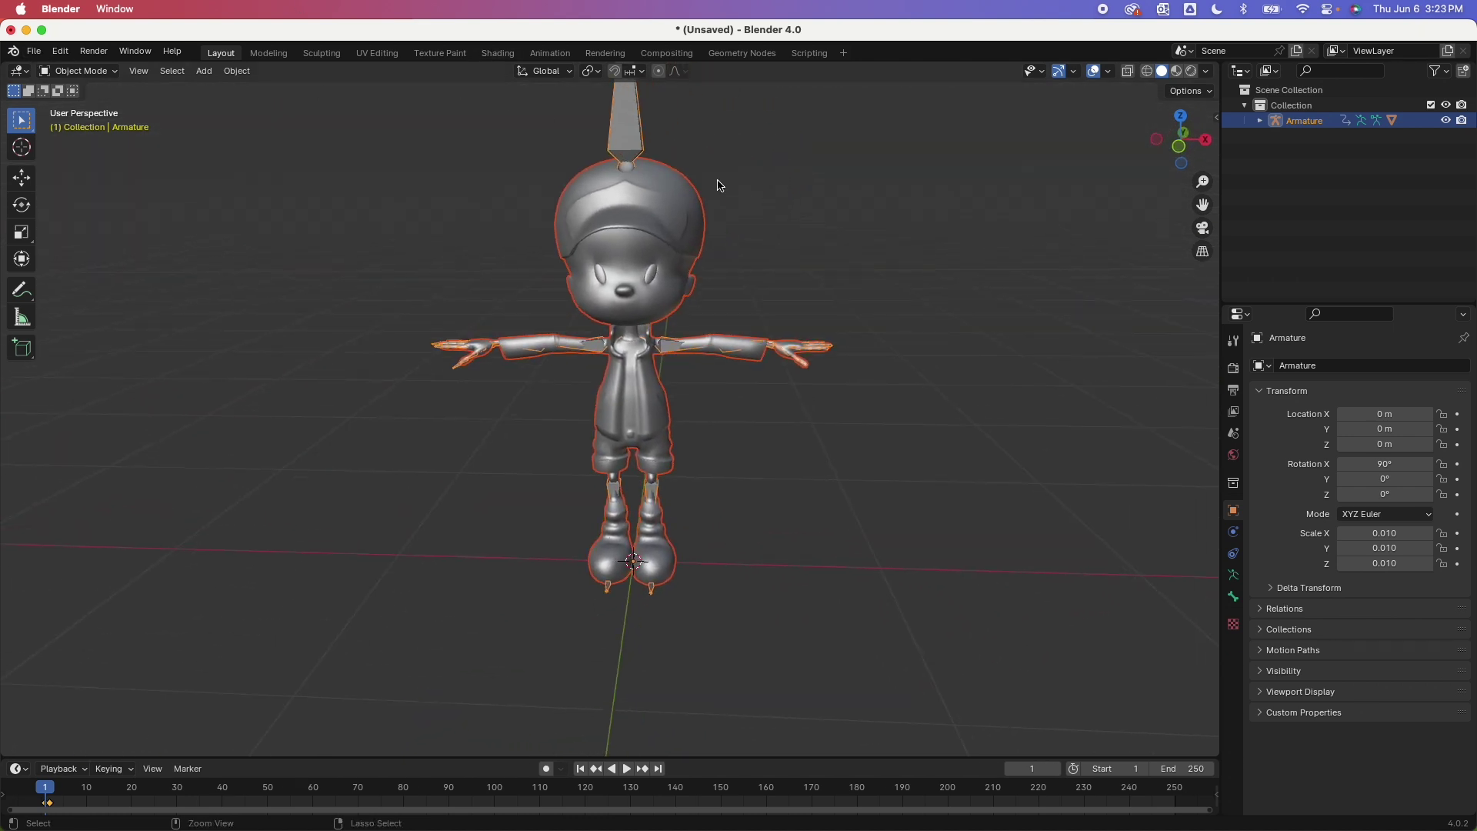
click(795, 249)
Save the scene as timmy.blend in the Stuffs folder.
key(super+s)
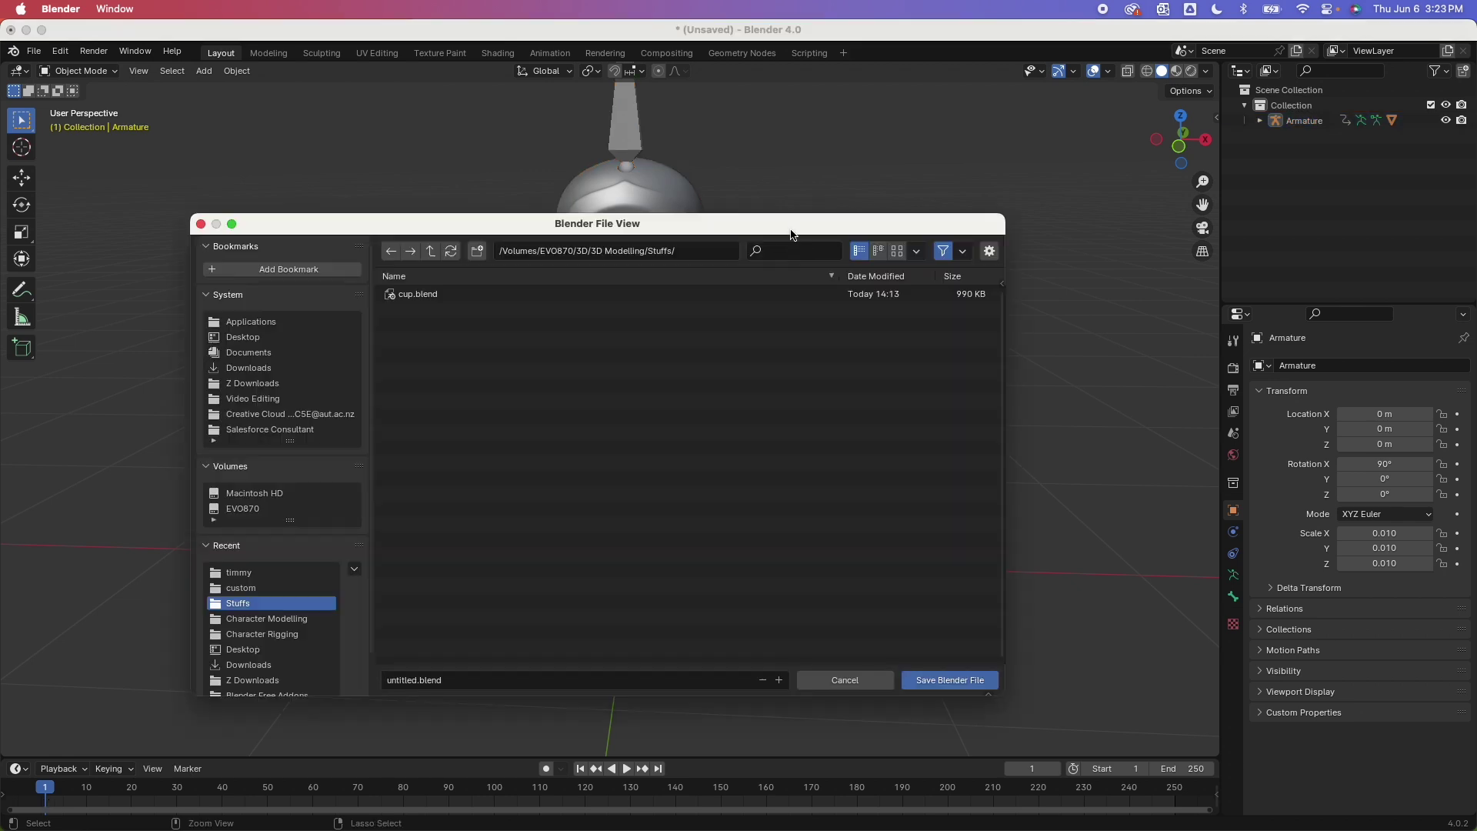
click(461, 680)
text(t)
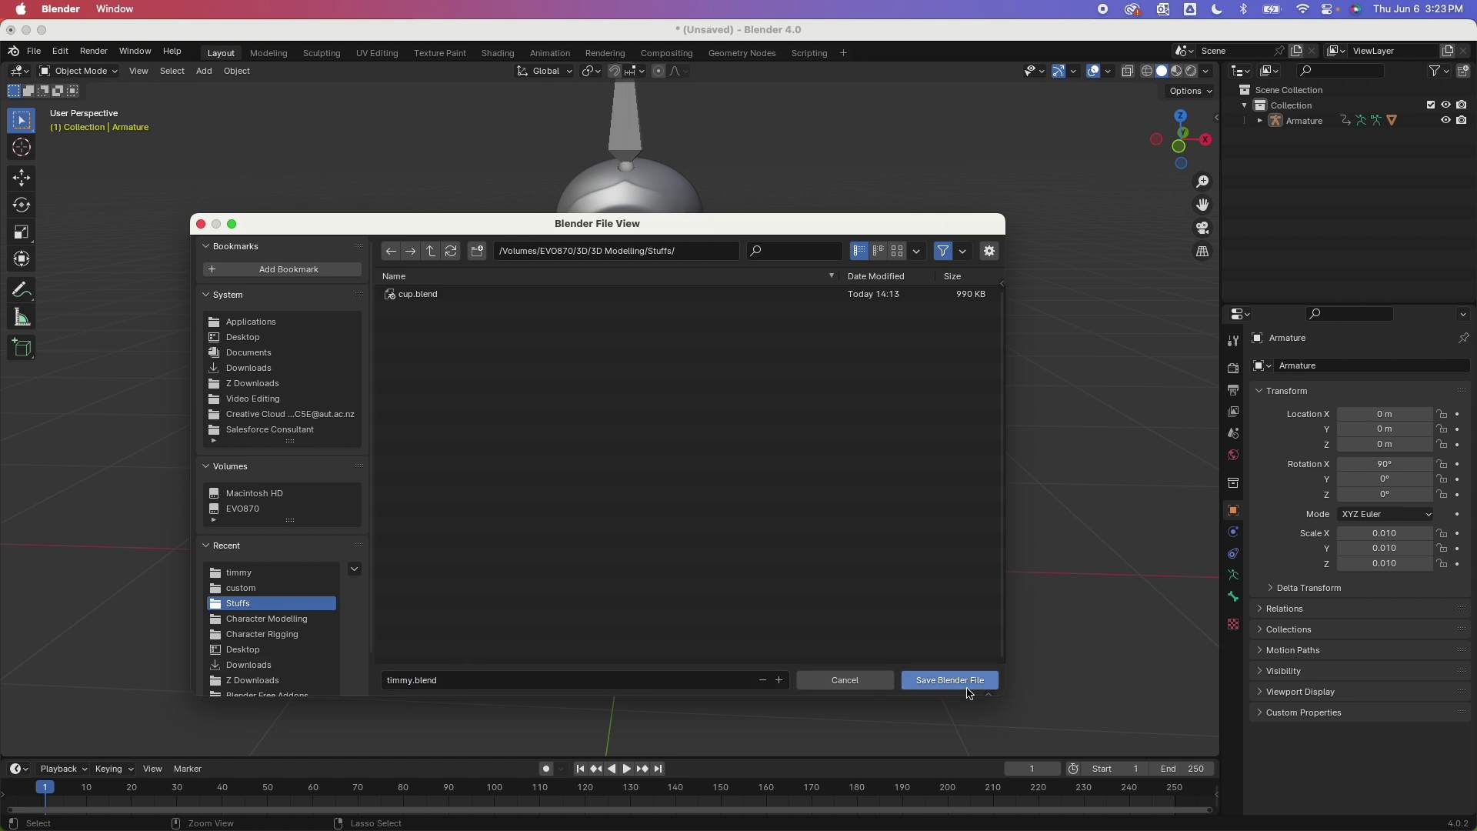
click(929, 683)
scroll(915, 393, up, 2)
scroll(922, 392, up, 1)
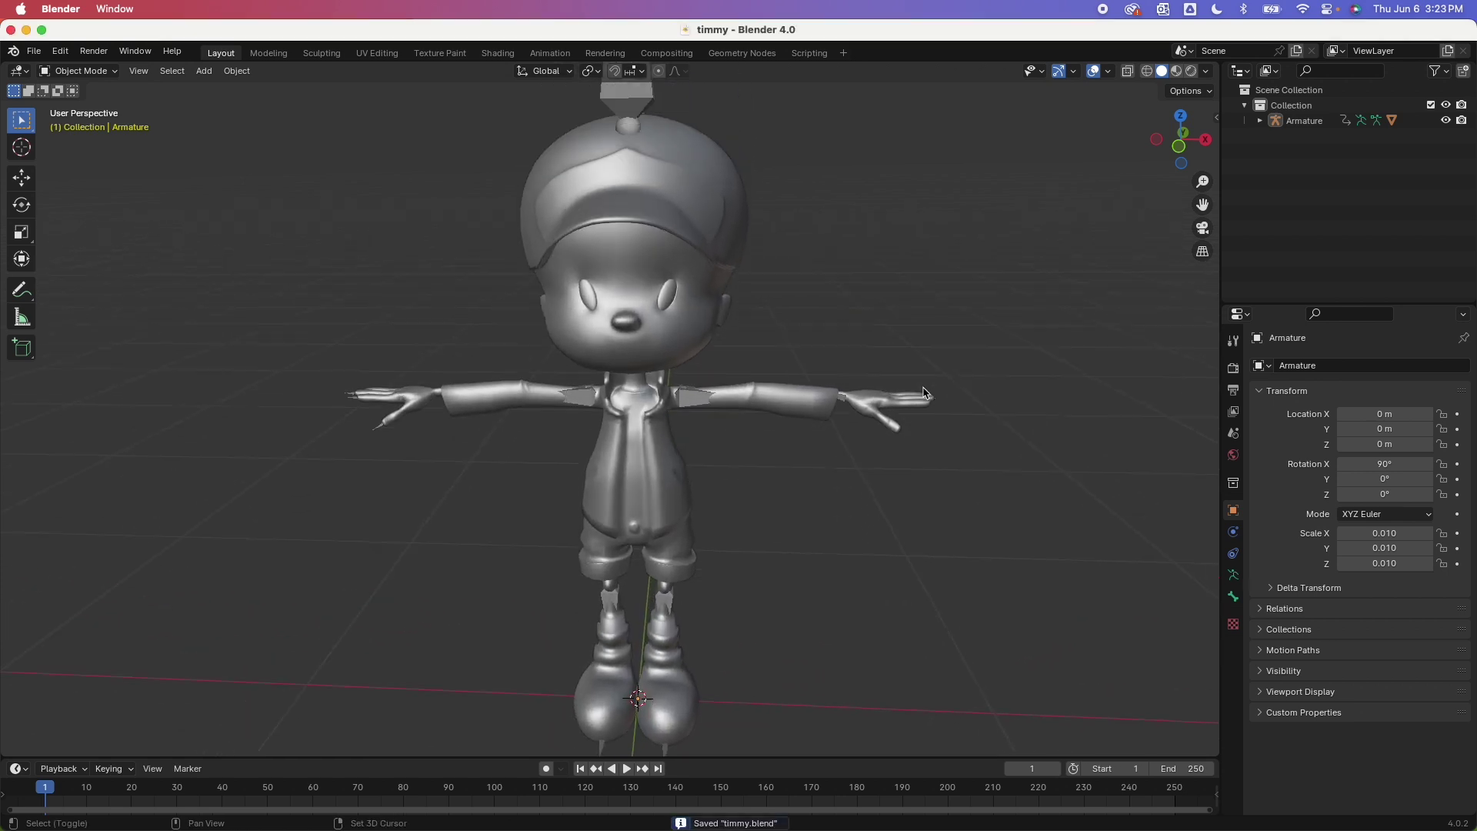
scroll(922, 373, up, 2)
Add Basis and a second shape key named 'blink' to the Ch09 mesh.
click(643, 290)
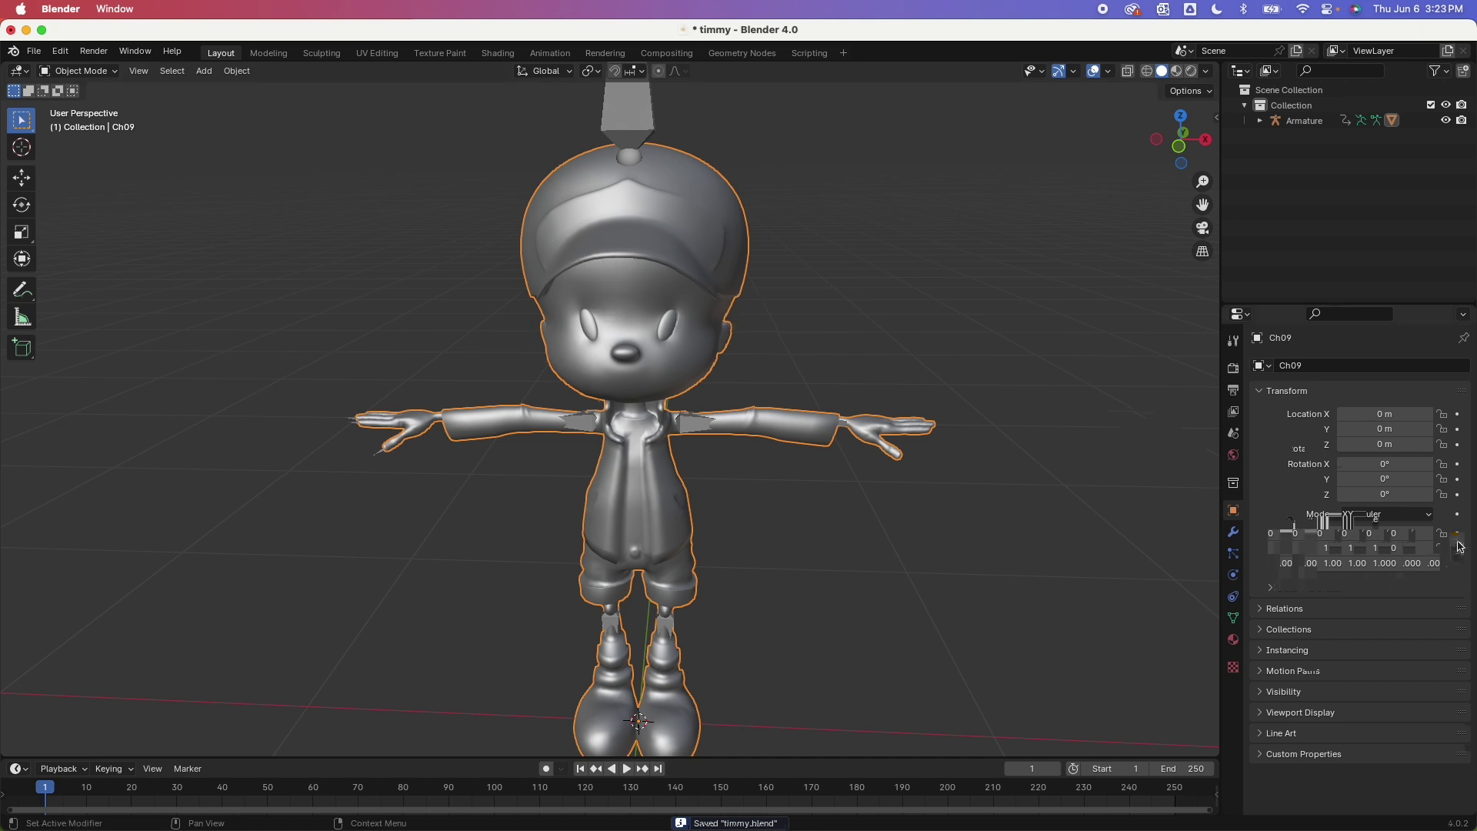
click(1232, 617)
click(1457, 541)
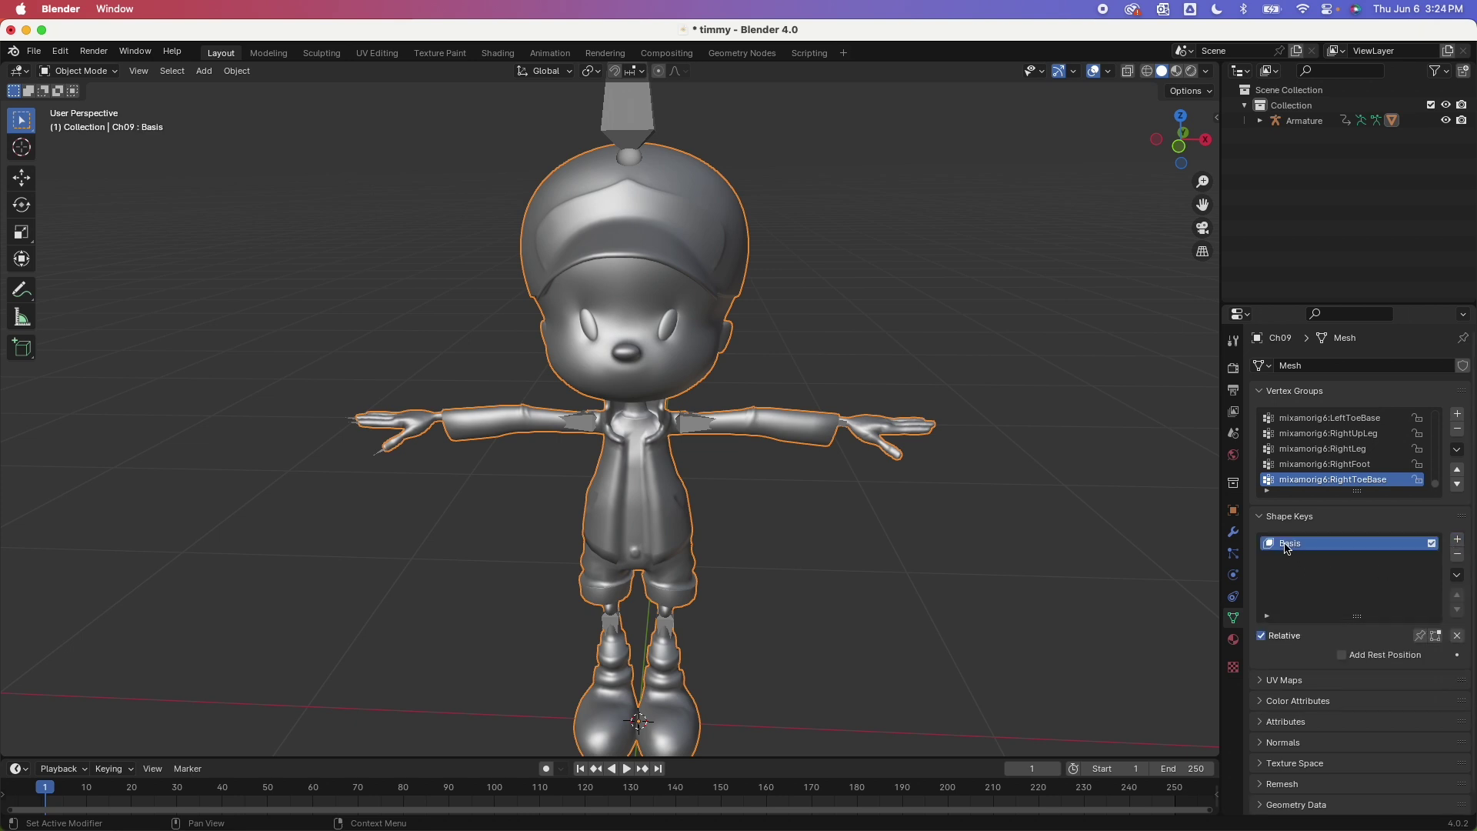
click(1458, 542)
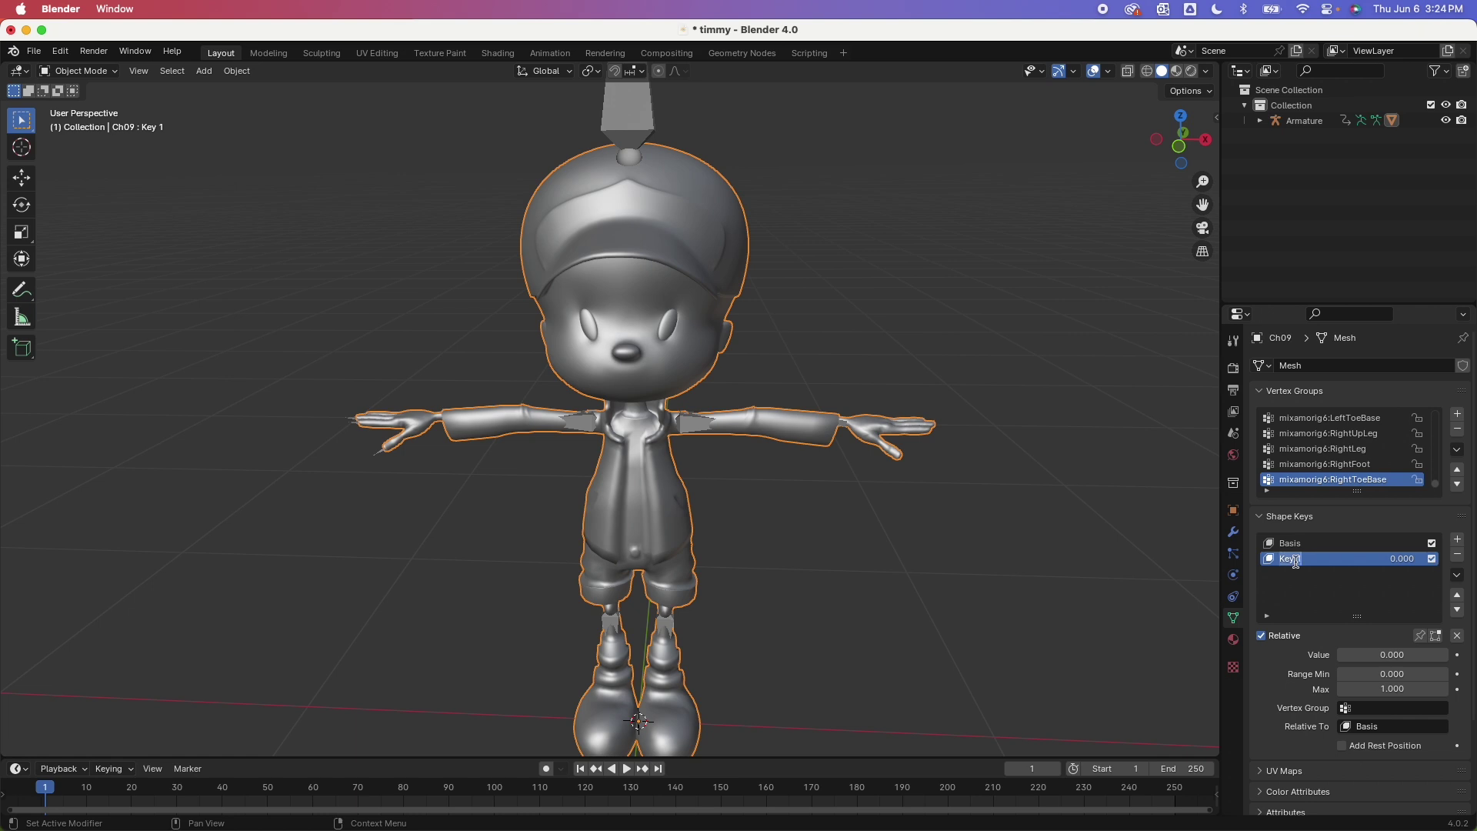
text(nk)
key(Return)
Deselect, then reselect the Ch09 mesh and show the interaction mode list.
click(981, 435)
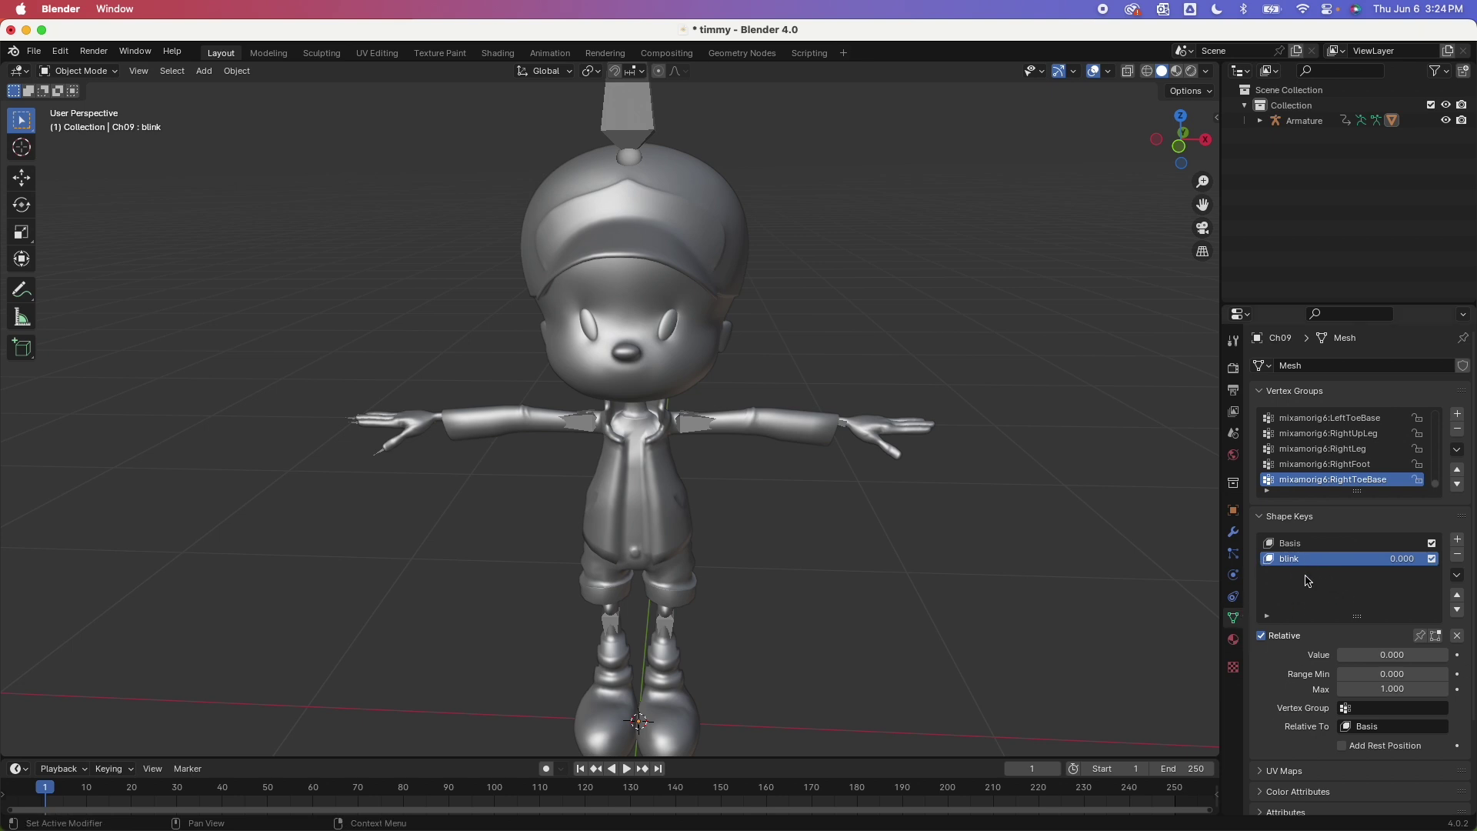
click(628, 308)
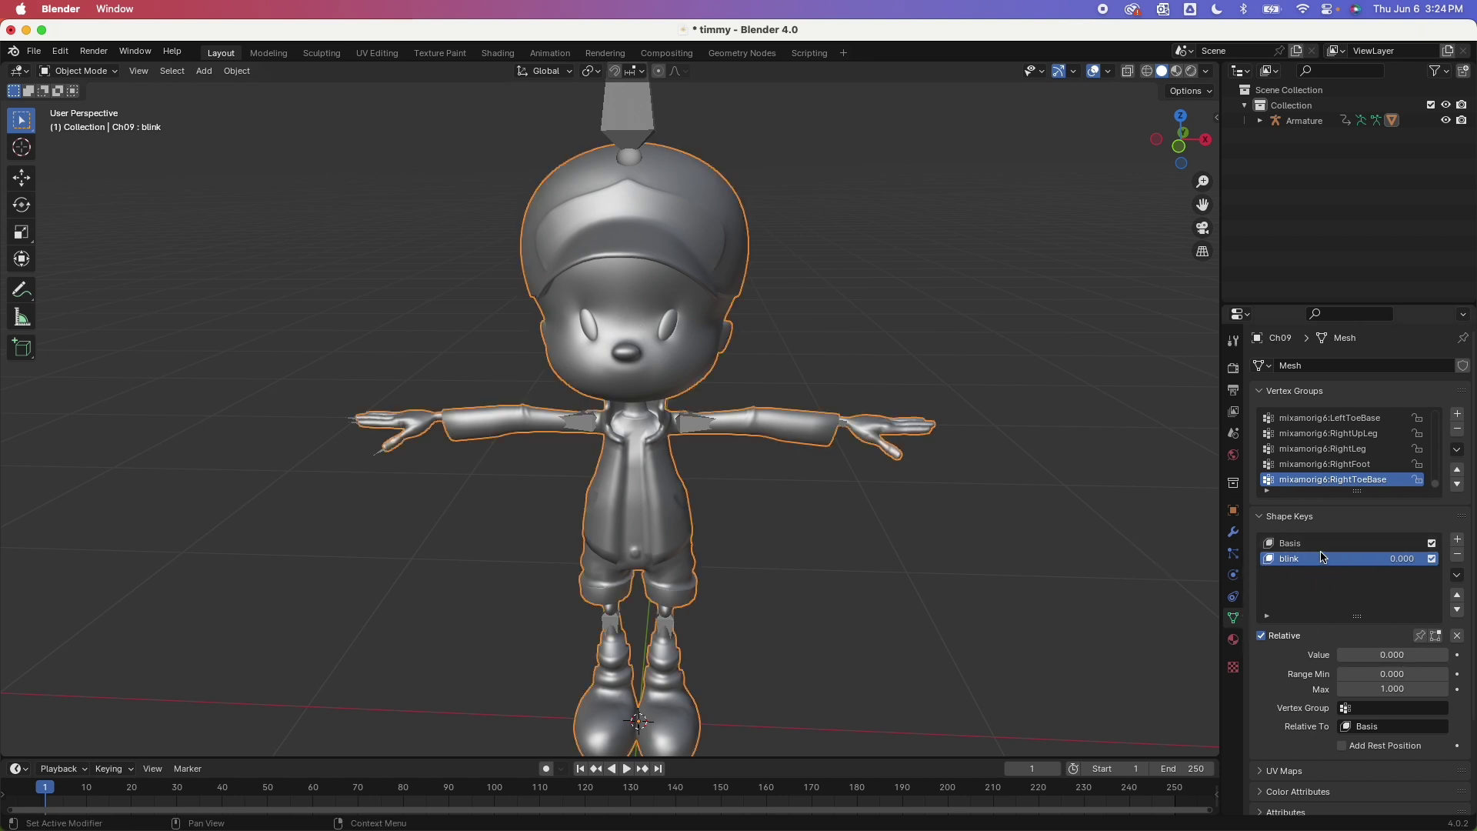
click(81, 70)
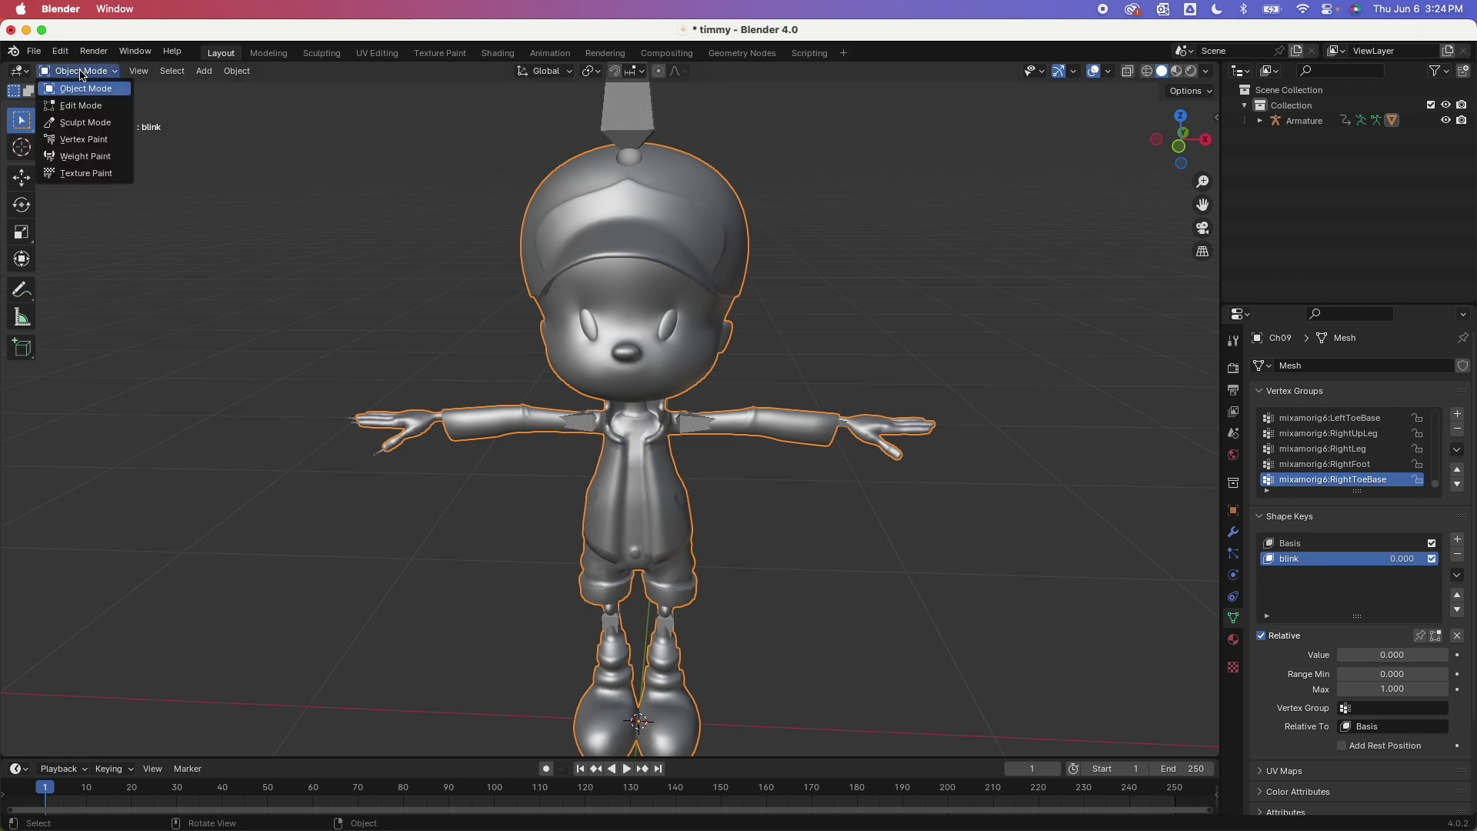
With blink at 1, sculpt both eyes flat using an enlarged, X-mirrored Grab brush.
click(80, 124)
scroll(758, 297, up, 3)
scroll(758, 297, up, 2)
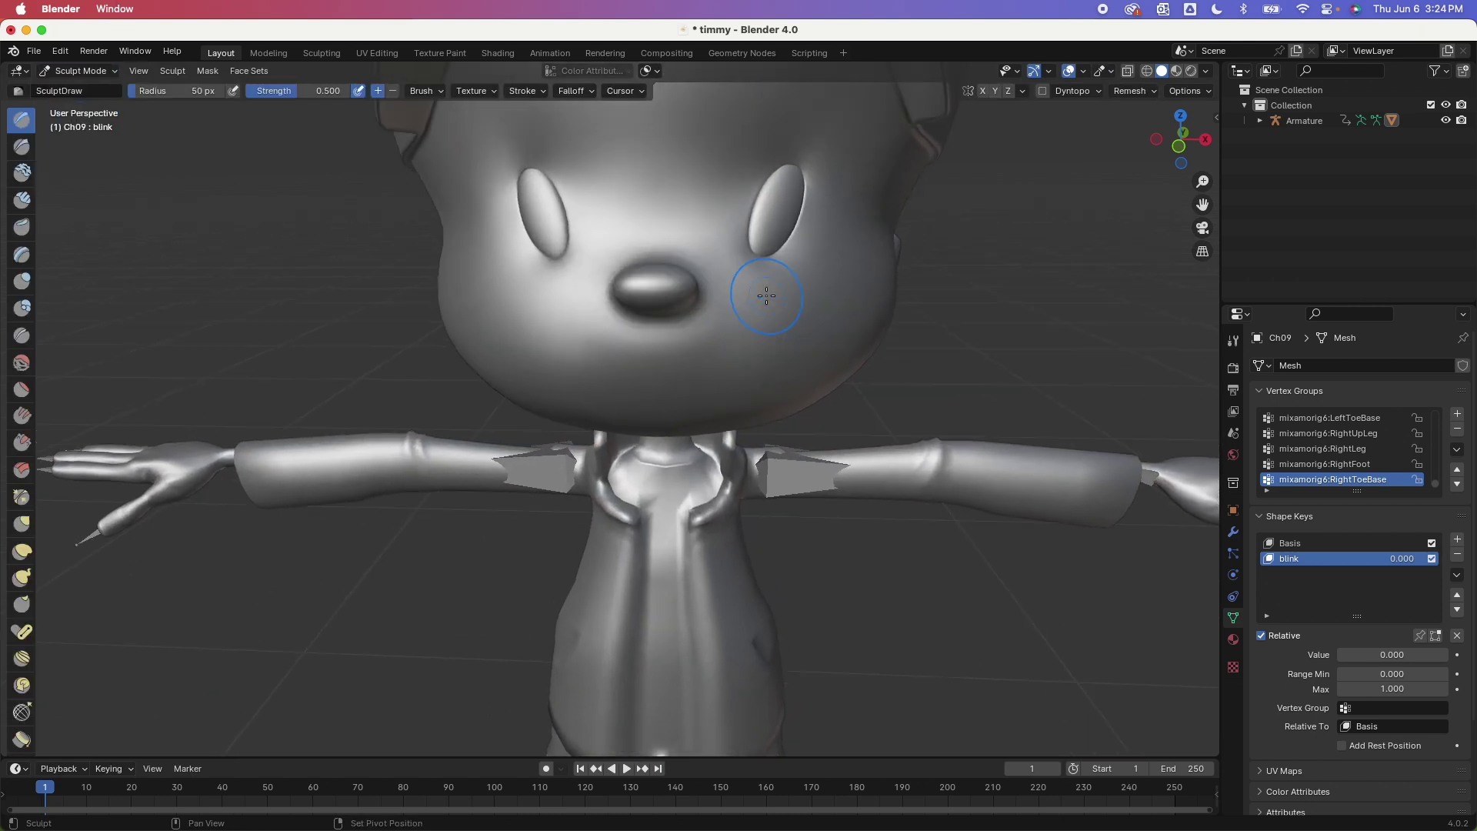
scroll(766, 297, up, 2)
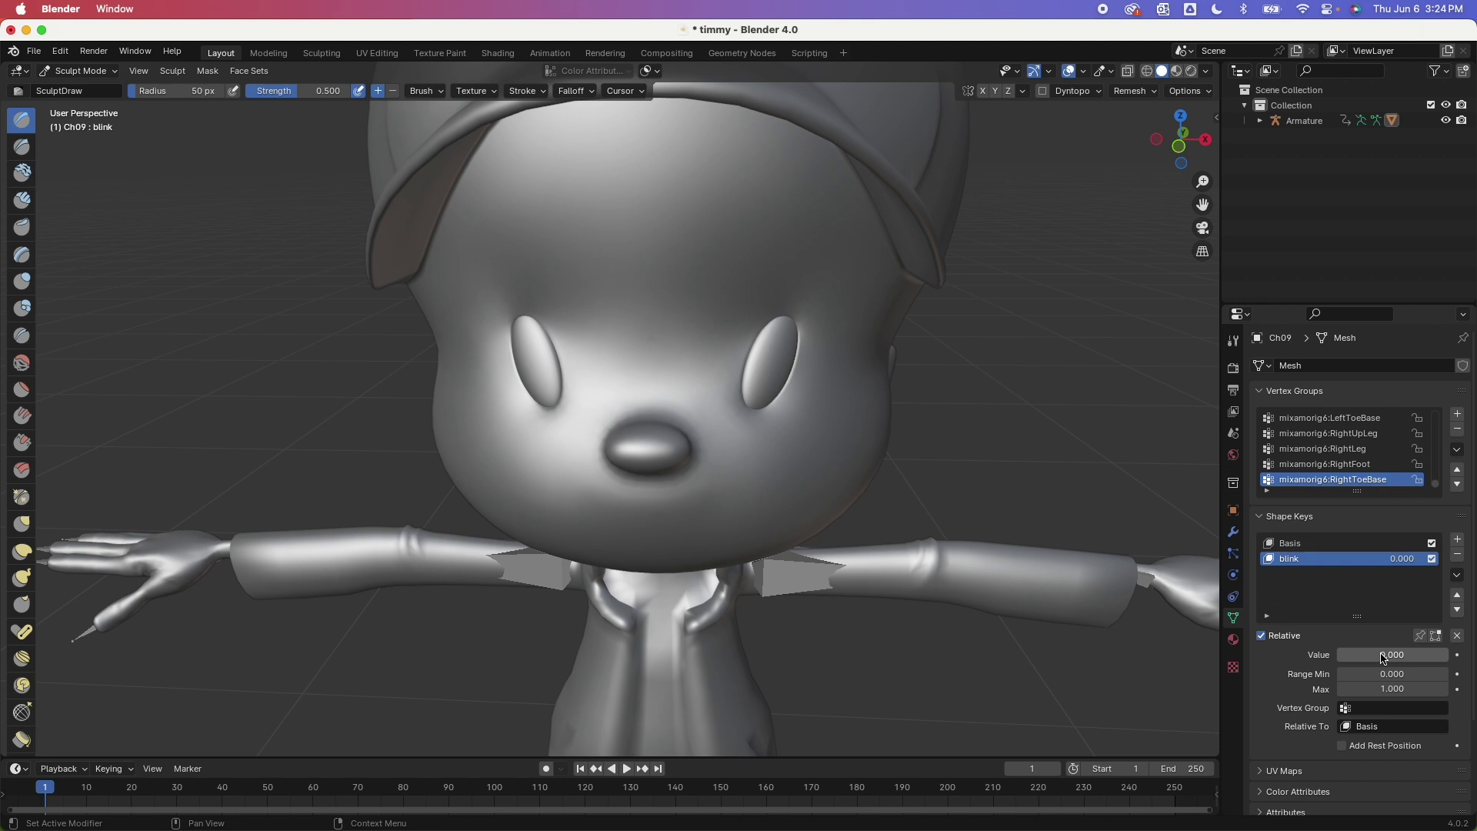
drag(1339, 654, 1450, 654)
click(24, 524)
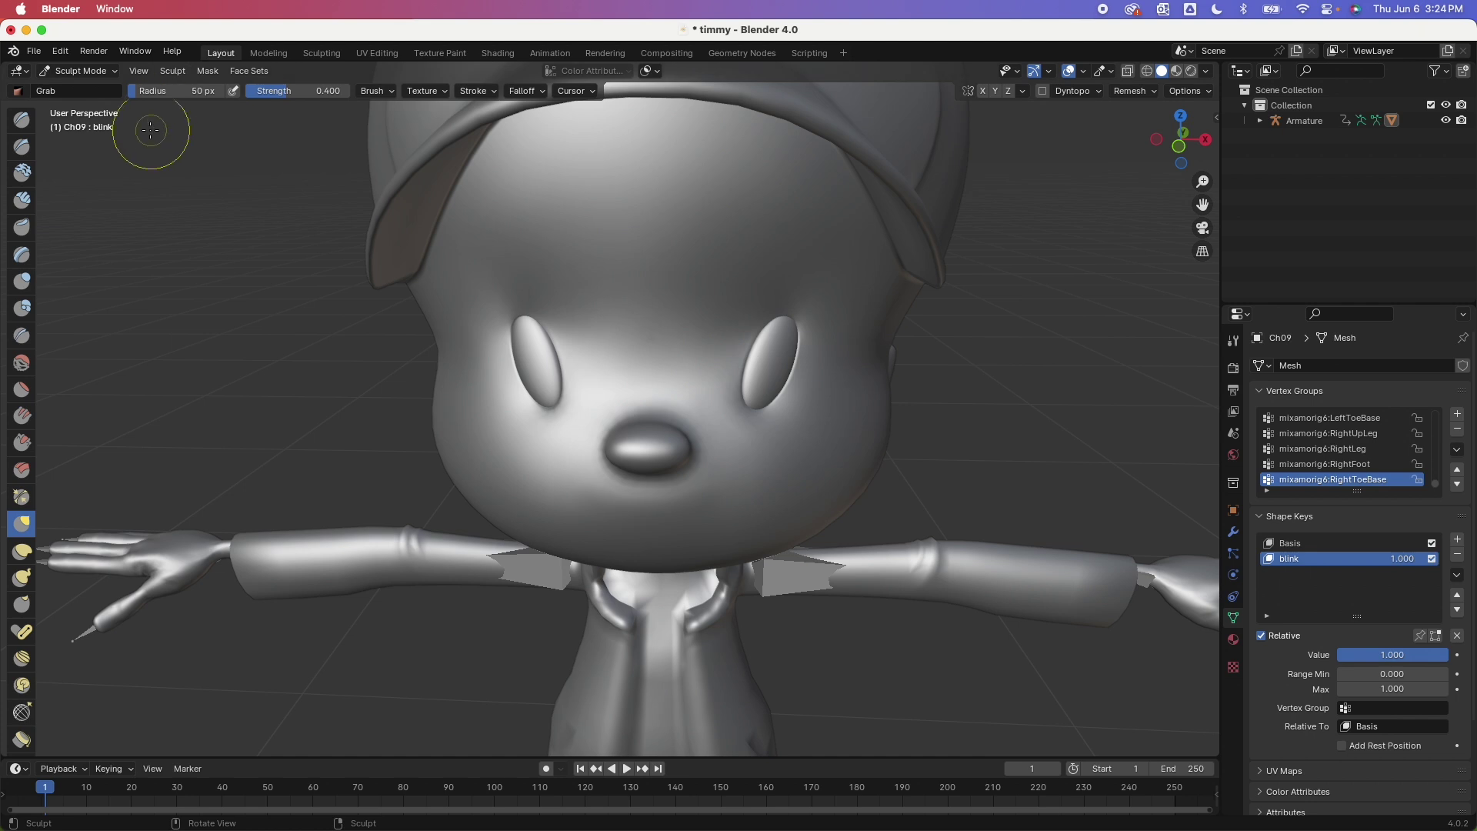
drag(145, 98, 162, 98)
click(984, 92)
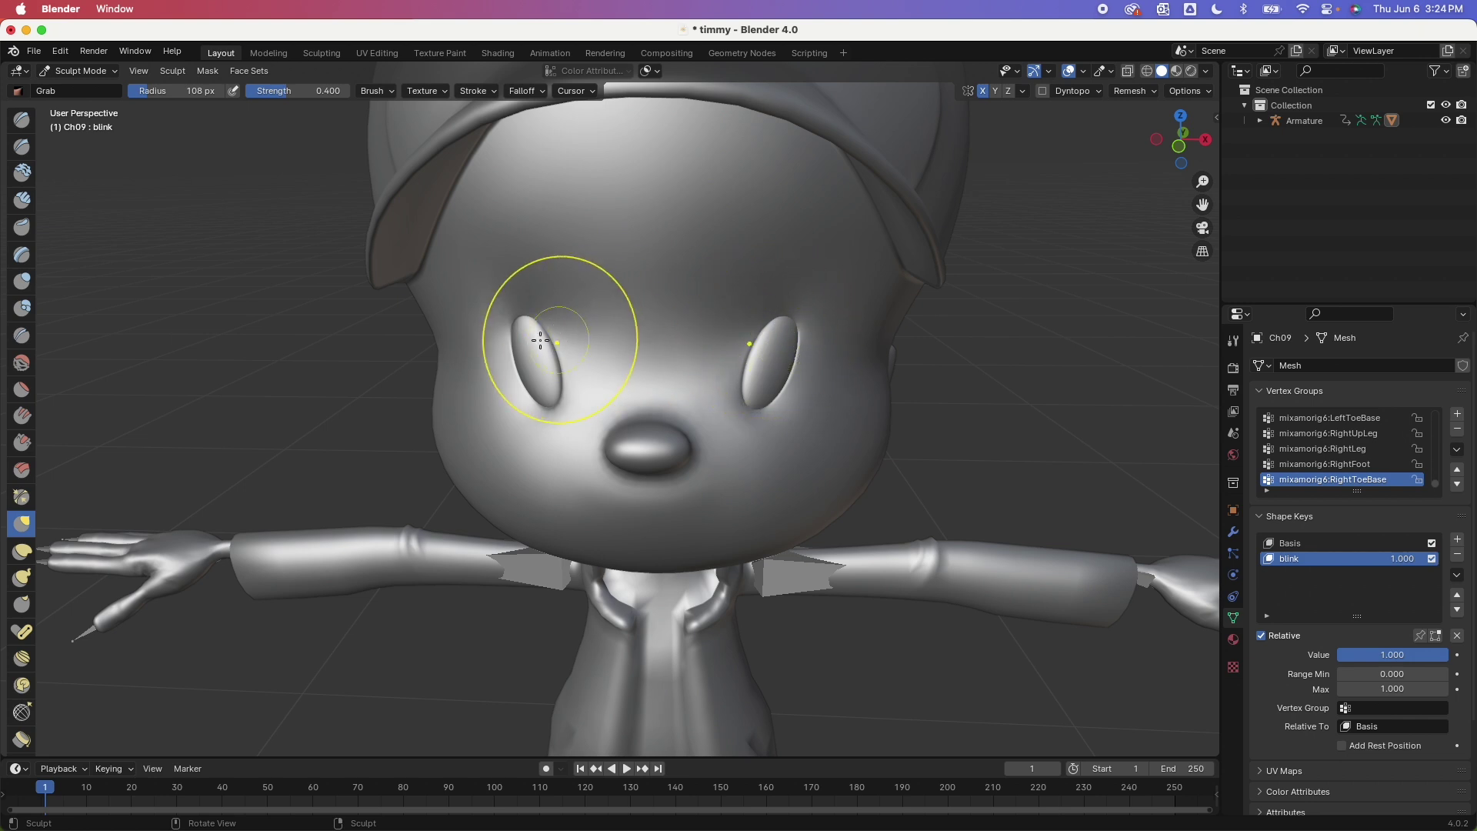
scroll(792, 330, up, 3)
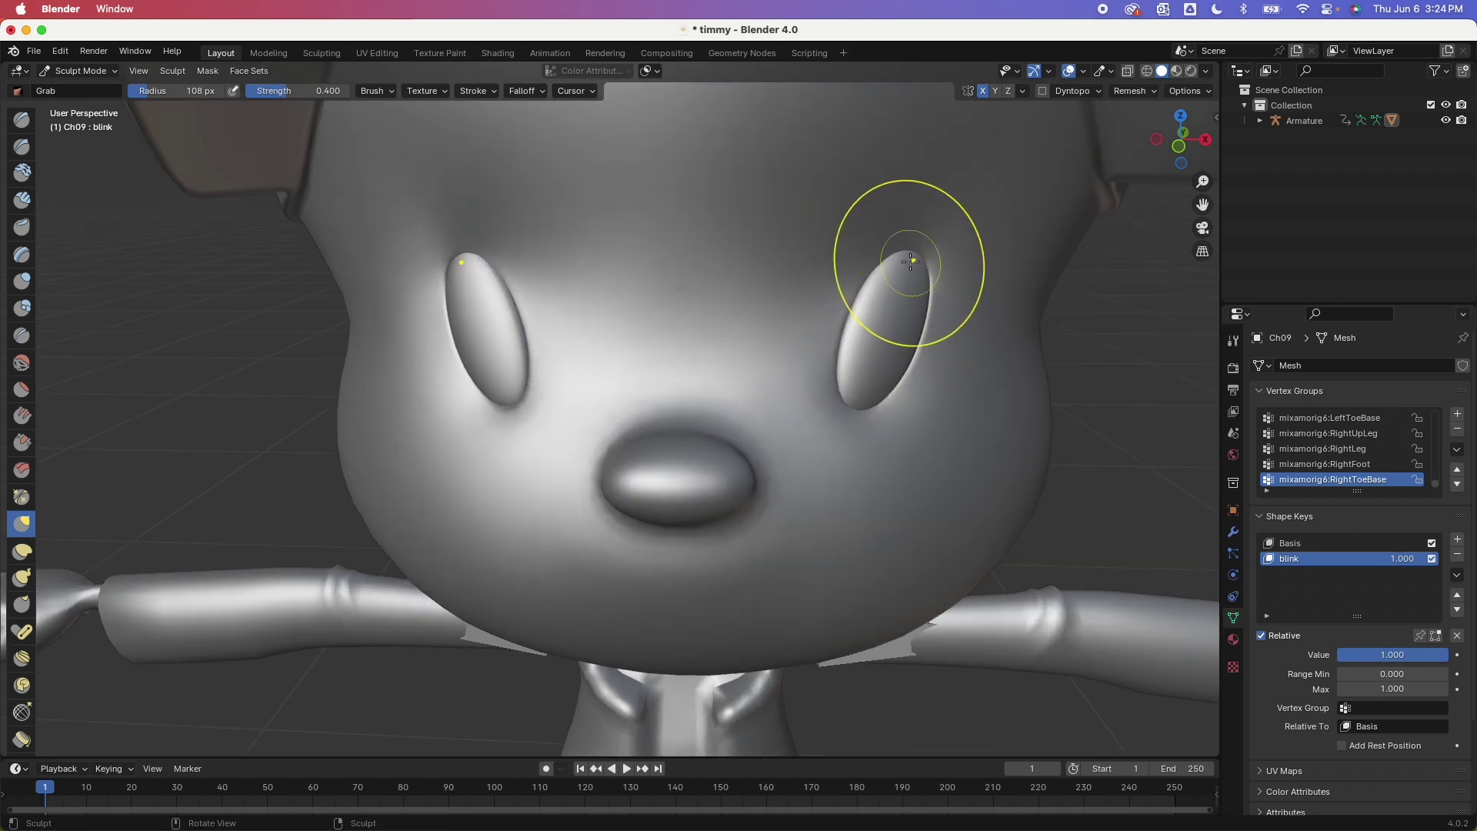
mouse_move(910, 261)
mouse_down()
mouse_move(930, 283)
mouse_move(890, 297)
mouse_move(840, 412)
mouse_move(878, 385)
mouse_move(850, 373)
mouse_move(846, 323)
mouse_move(913, 330)
mouse_move(910, 304)
mouse_move(855, 308)
mouse_move(900, 375)
mouse_move(889, 346)
mouse_up()
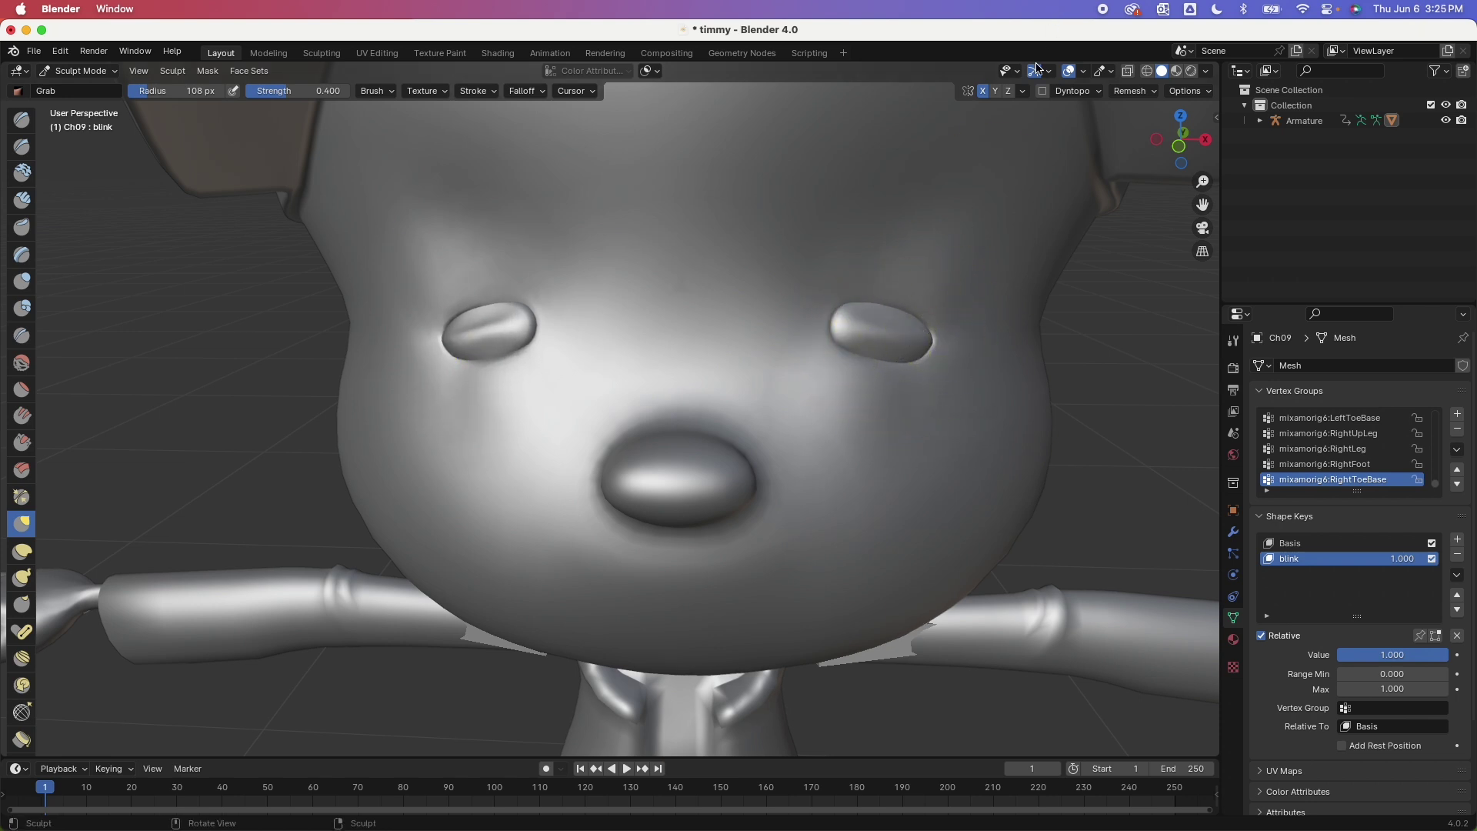
scroll(864, 280, down, 5)
scroll(864, 265, up, 2)
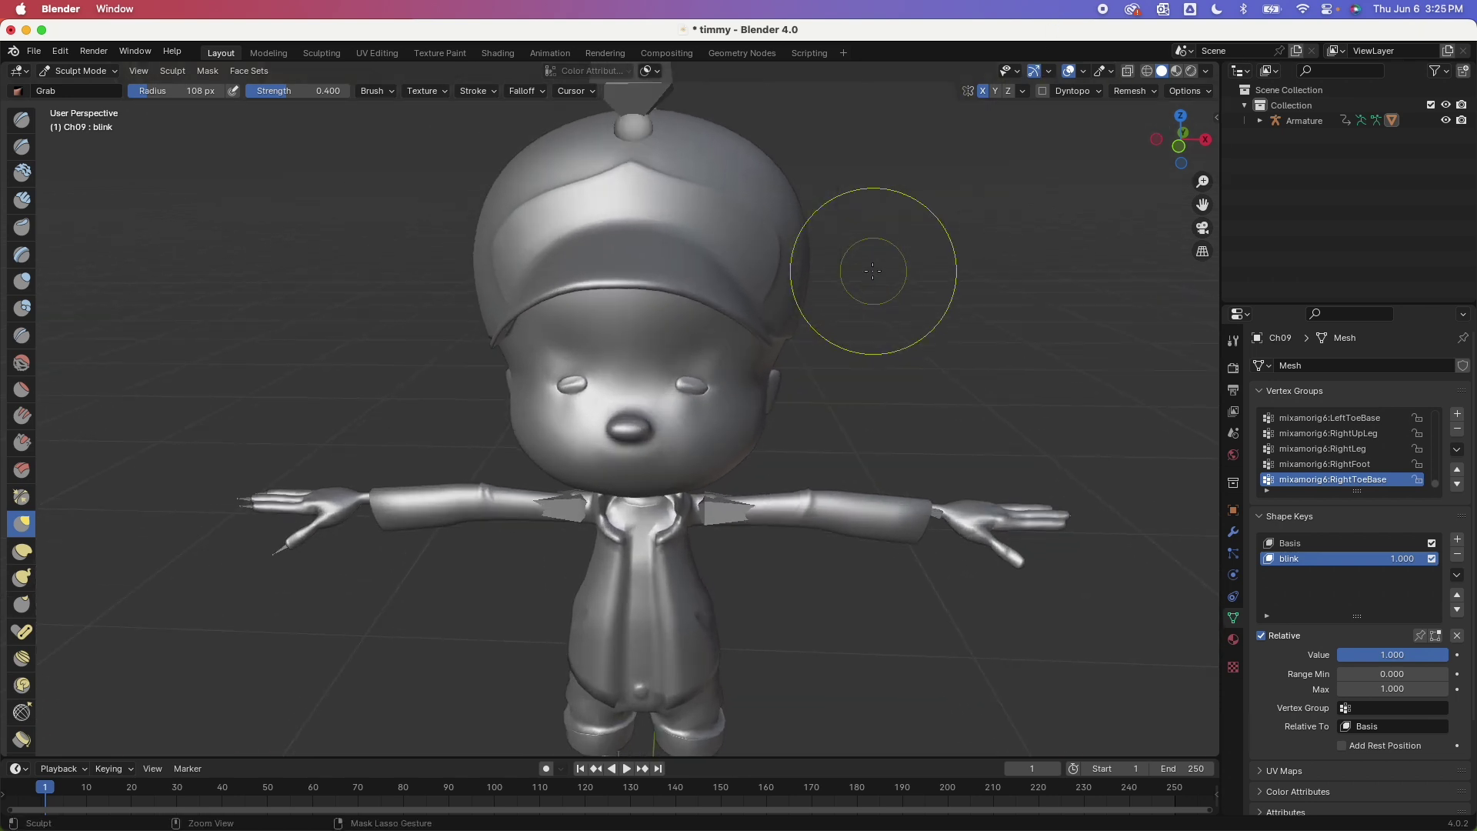
Preview the blink shape, set its value back to 0, and return to Object Mode.
drag(1425, 663, 1425, 664)
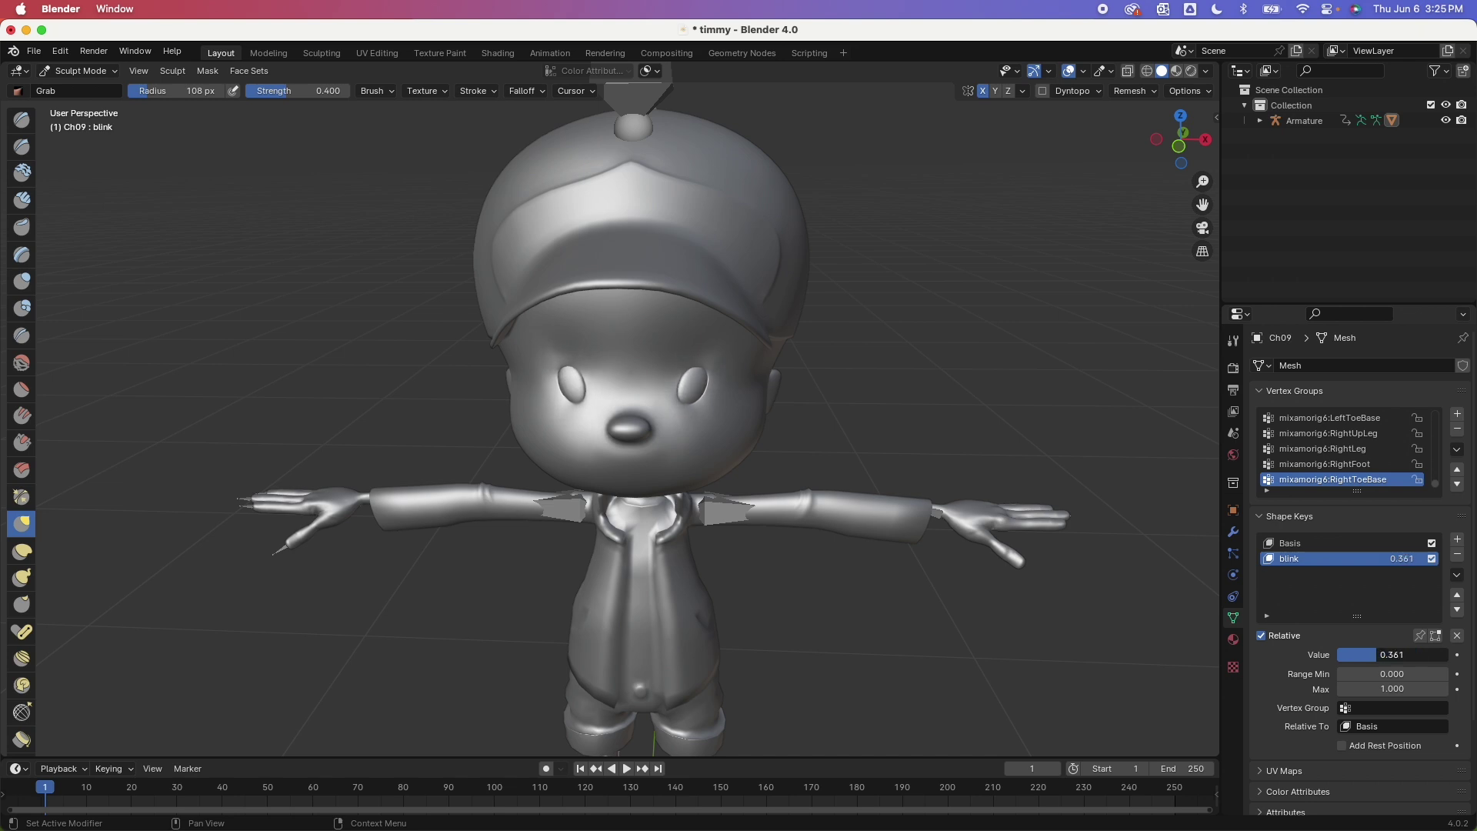
drag(1391, 653, 1392, 655)
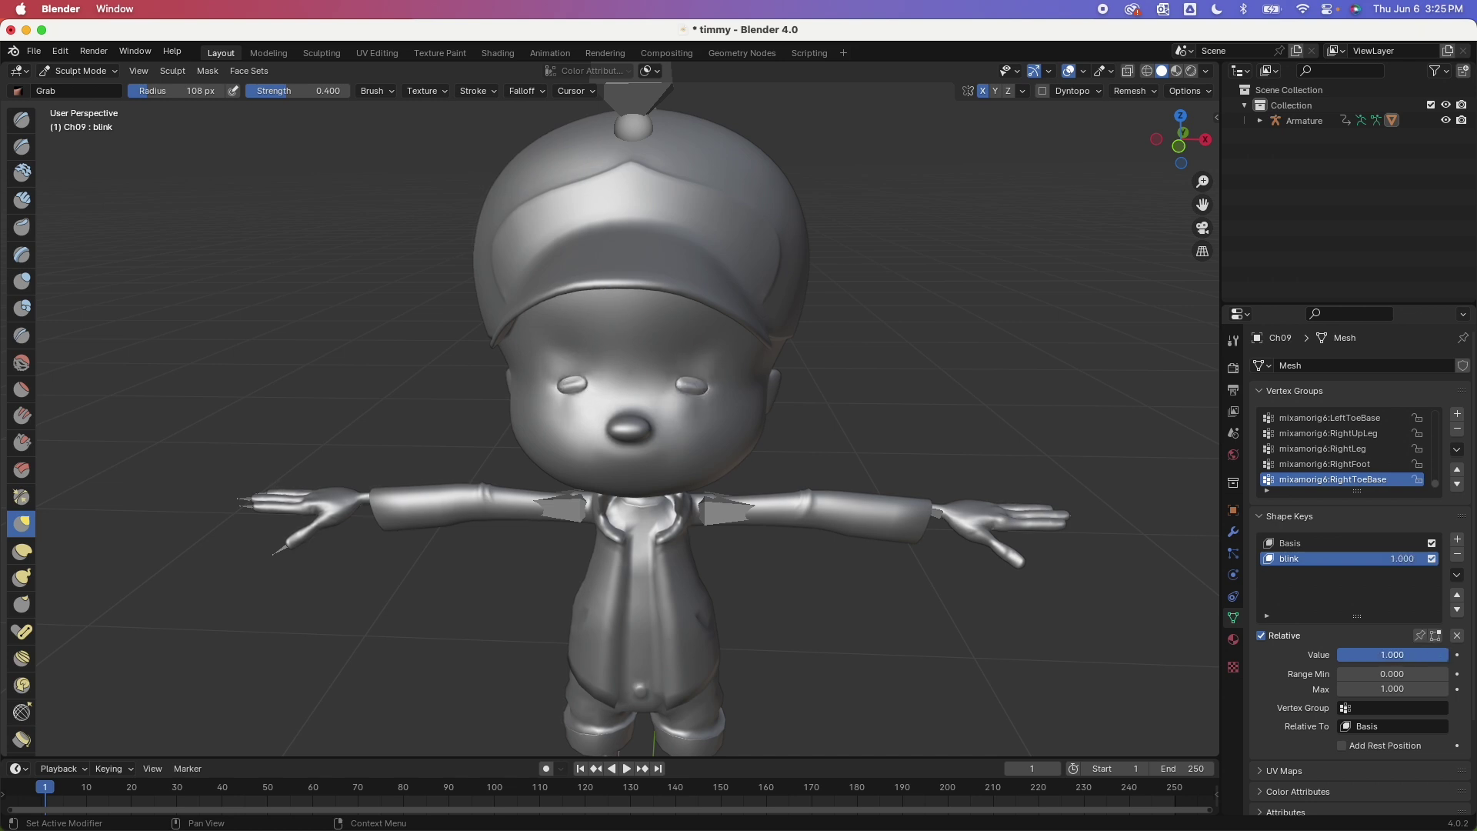
drag(1391, 655, 1398, 654)
click(1398, 653)
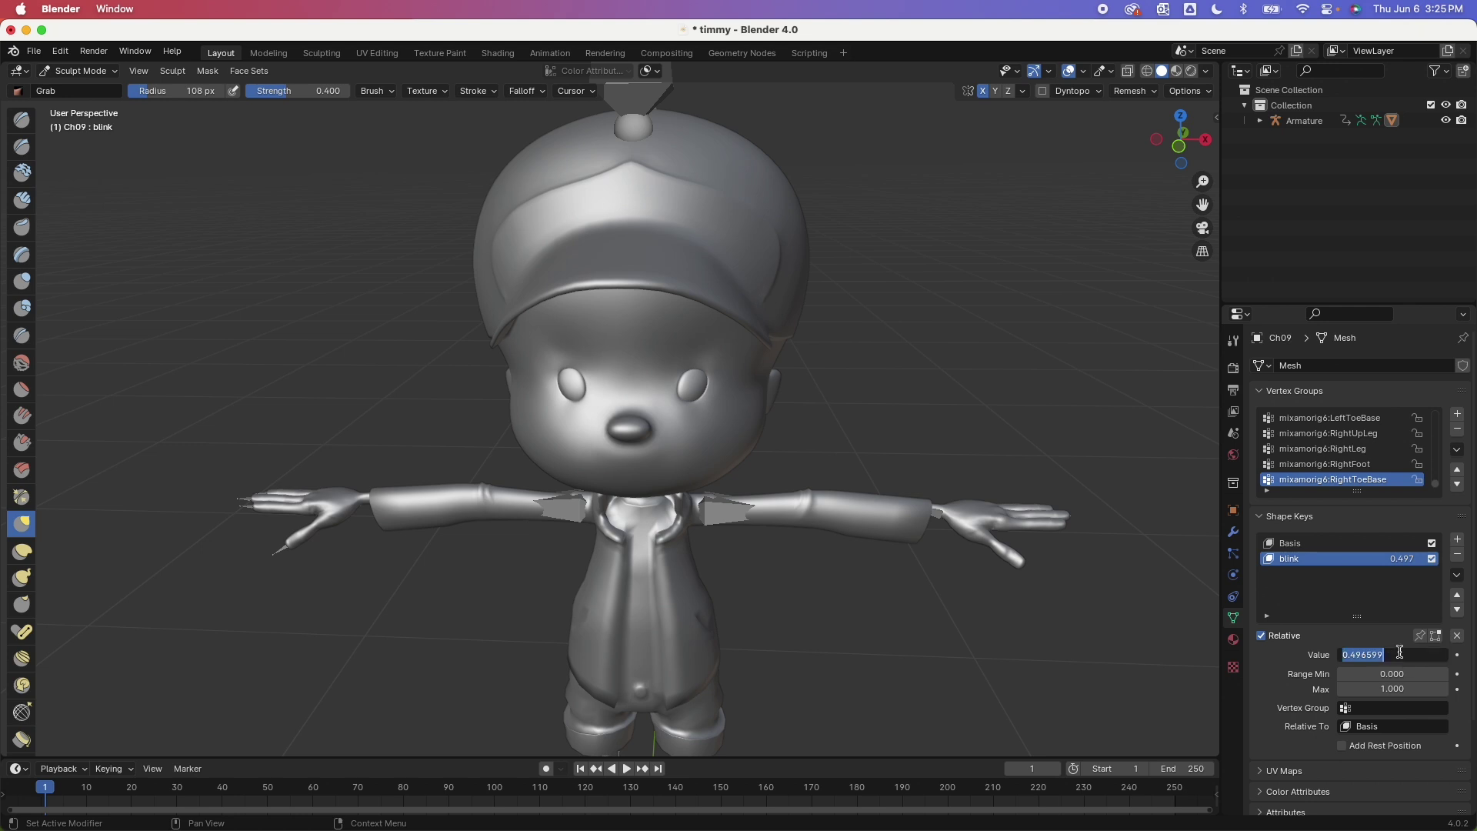
text(0)
key(Return)
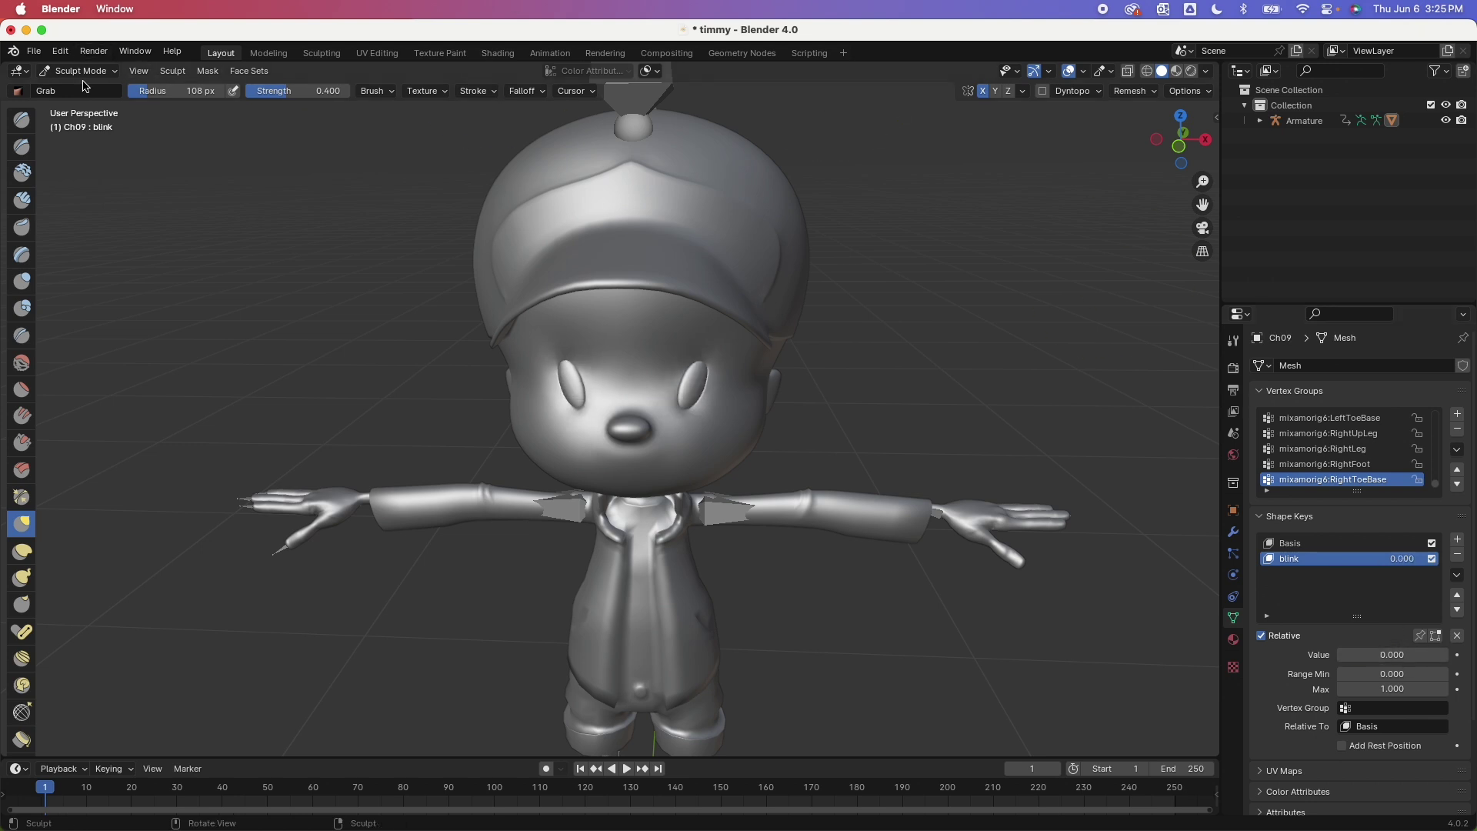
click(84, 84)
click(87, 97)
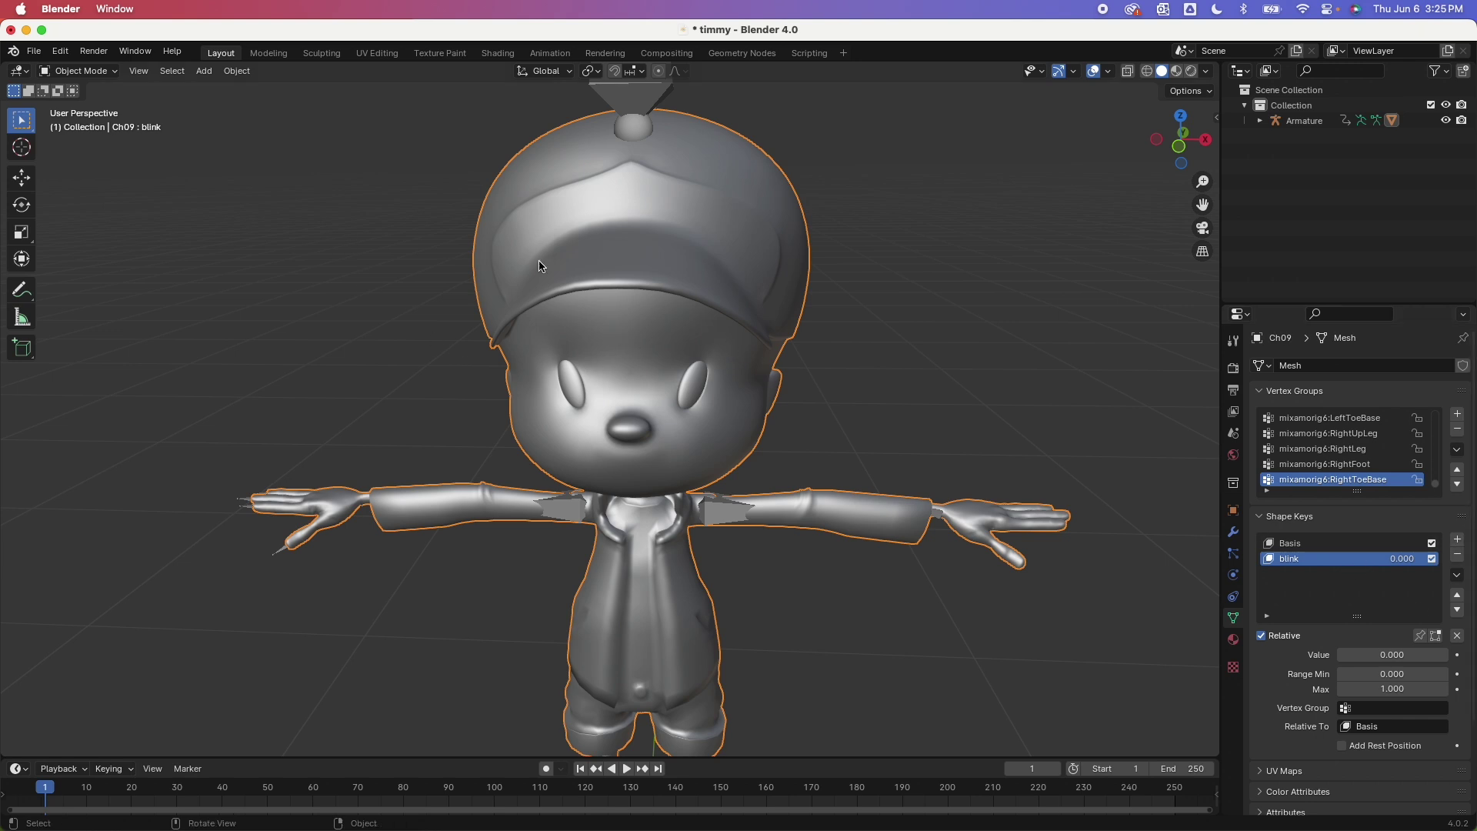
Save the blend file and start an FBX export of the scene.
key(super+s)
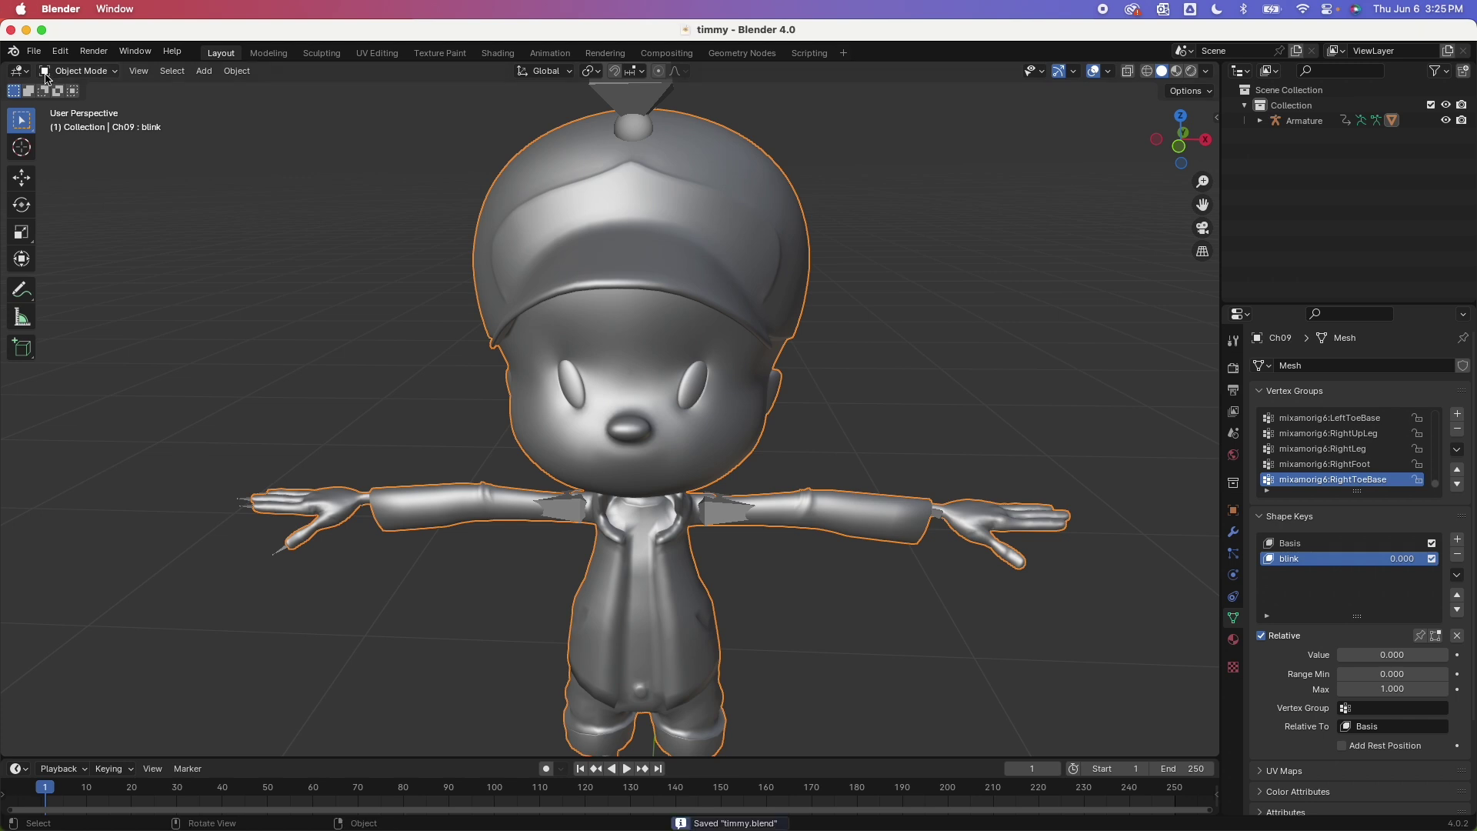
click(35, 51)
mouse_move(60, 285)
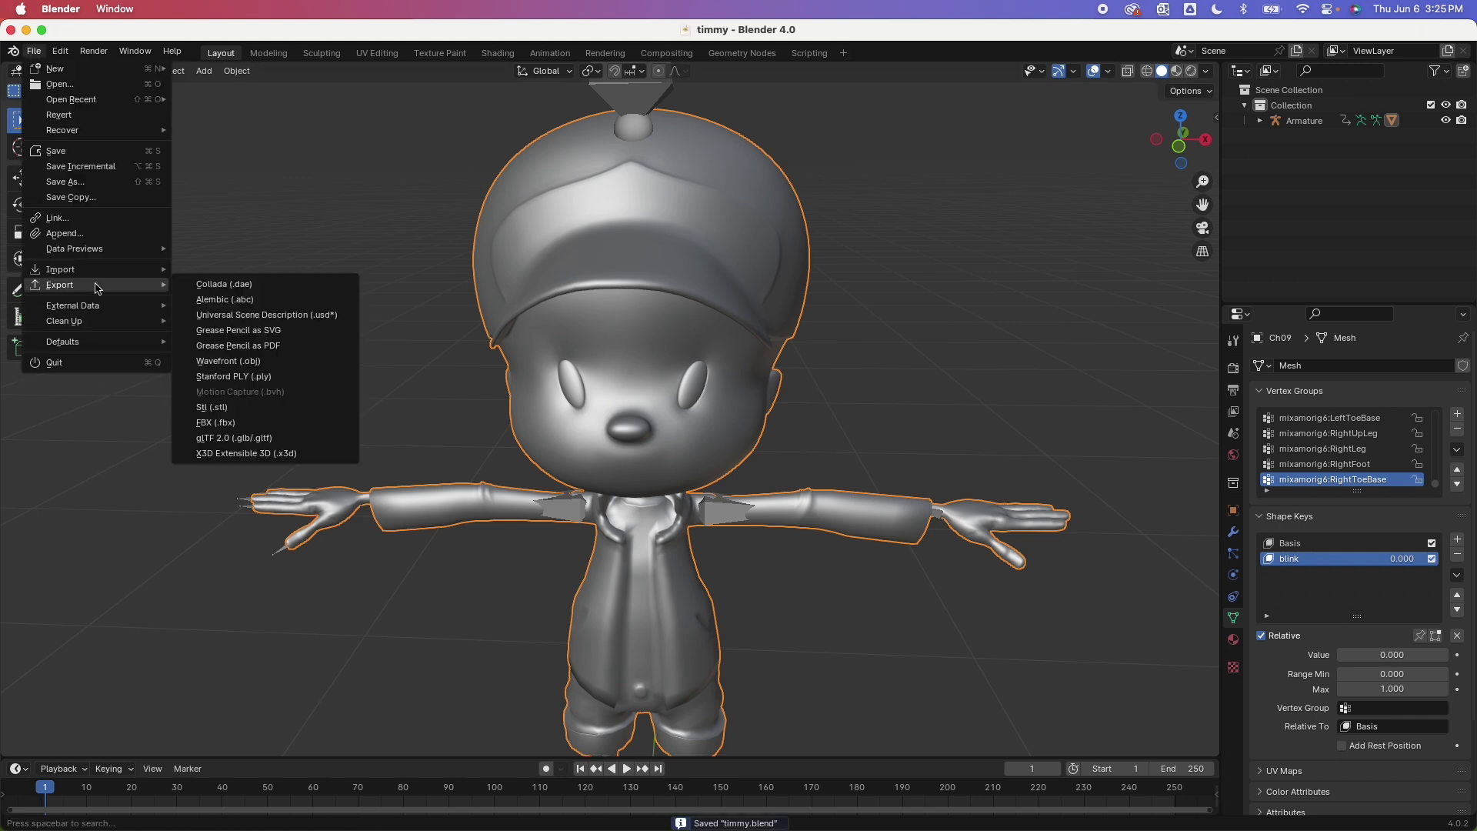
click(251, 428)
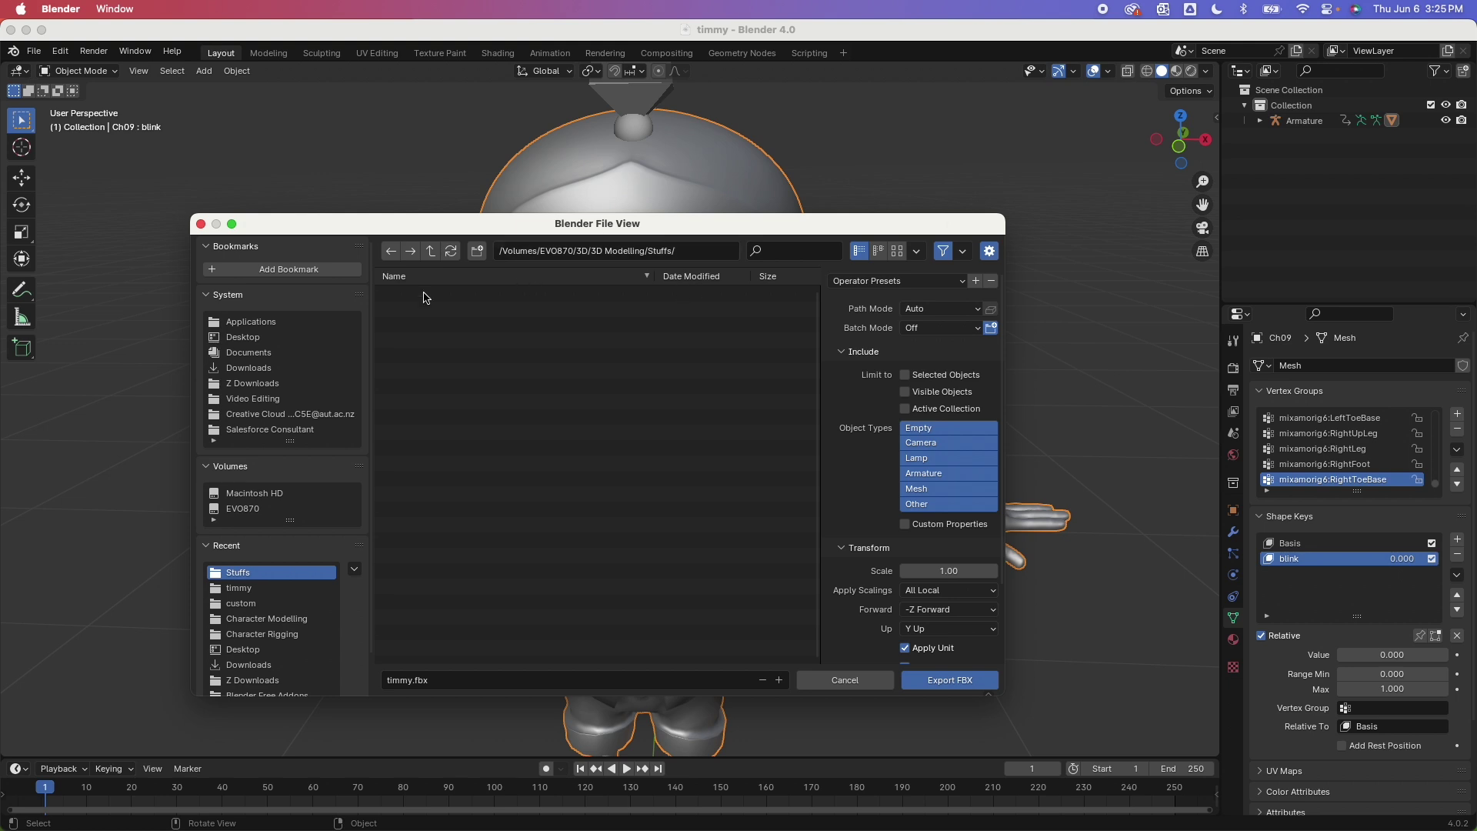
Browse to EVO870 > Game Development > Free Assets > Mixamo Assets > timmy > custom.
click(234, 511)
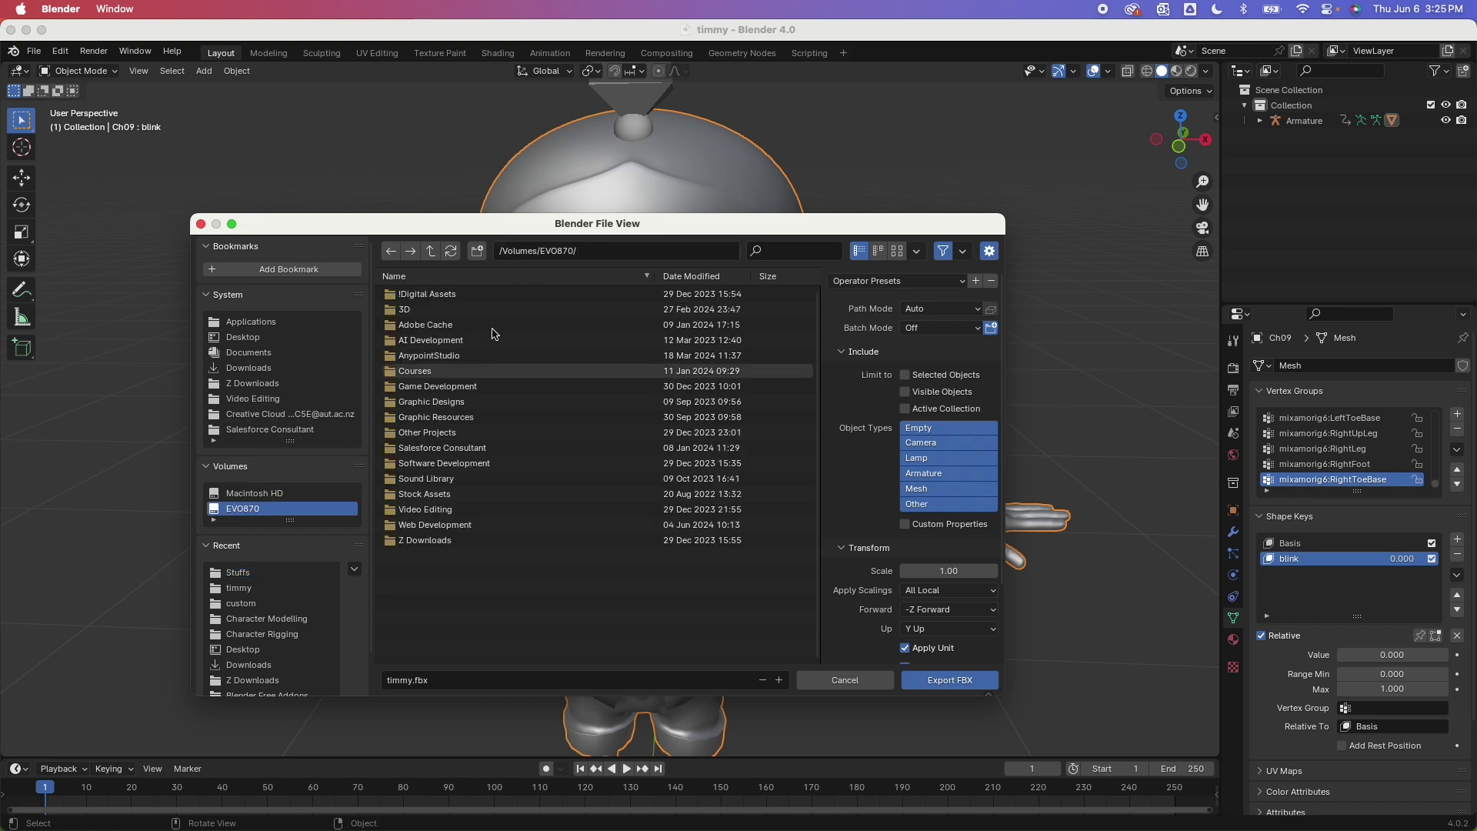
click(437, 387)
click(429, 311)
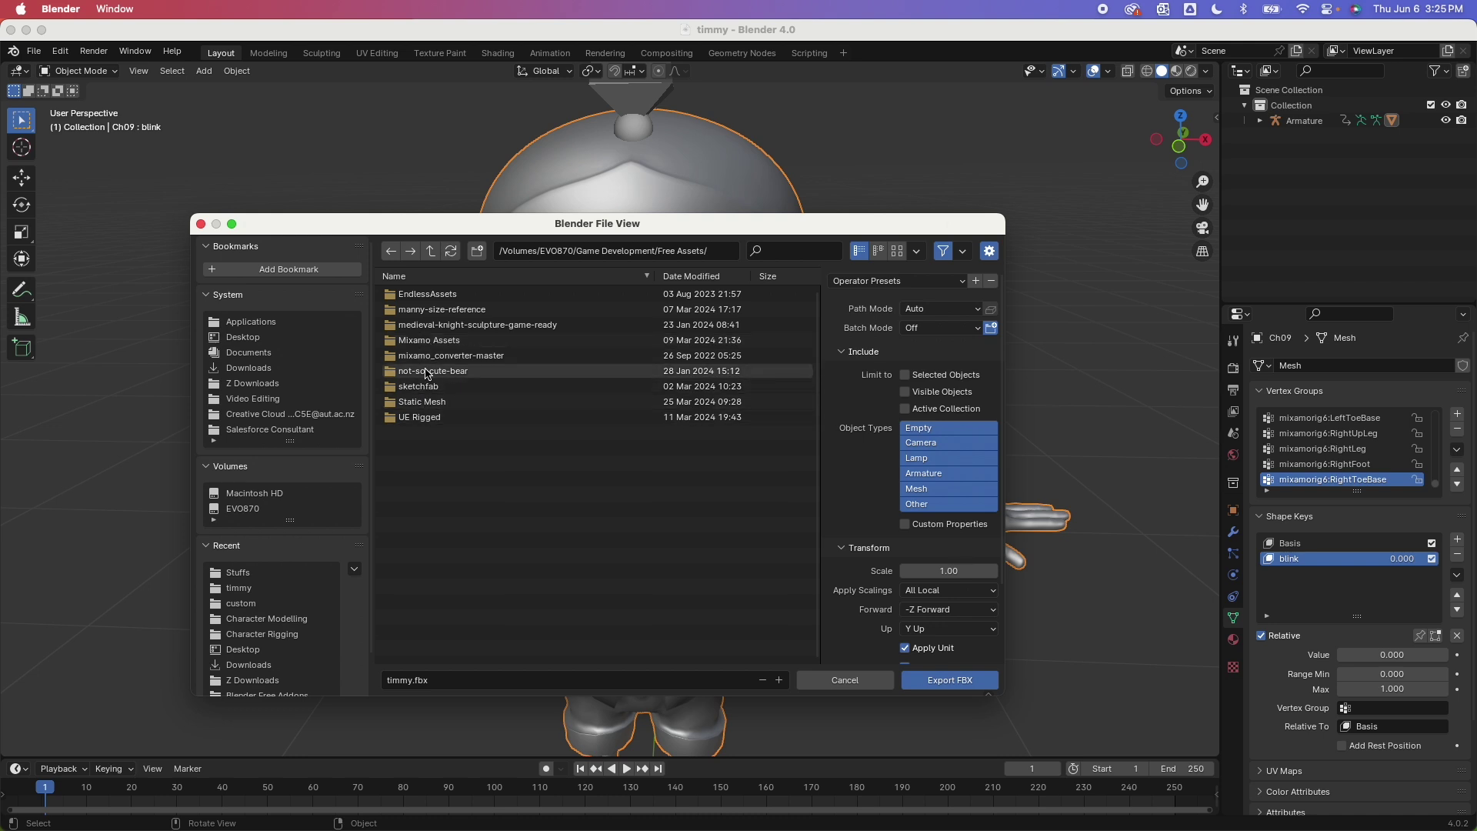
click(427, 343)
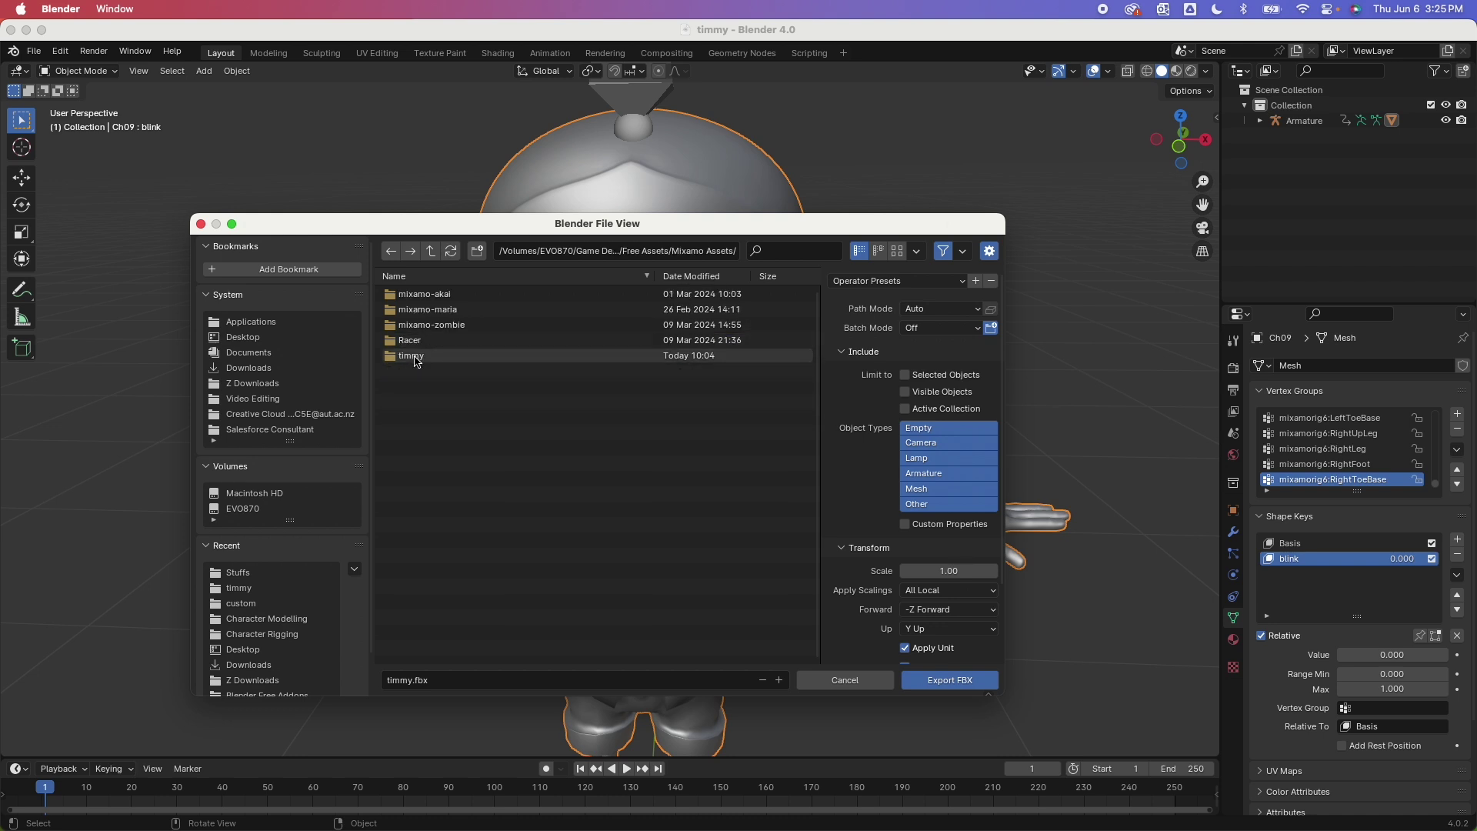
click(414, 355)
click(414, 298)
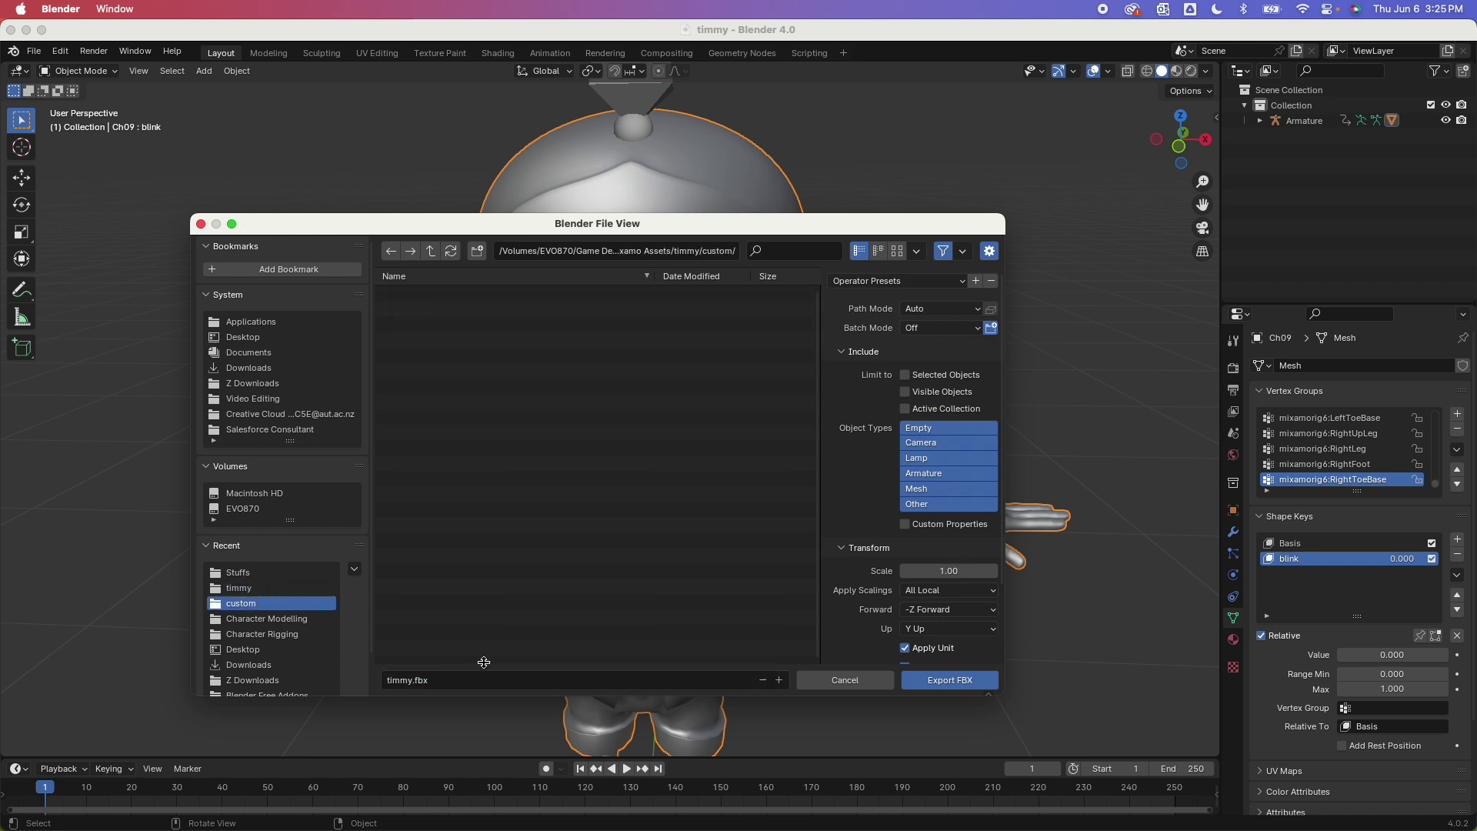
Name the file timmy-custom.fbx, adjust the Armature settings, and export it.
click(463, 679)
text(-custom)
scroll(866, 542, down, 3)
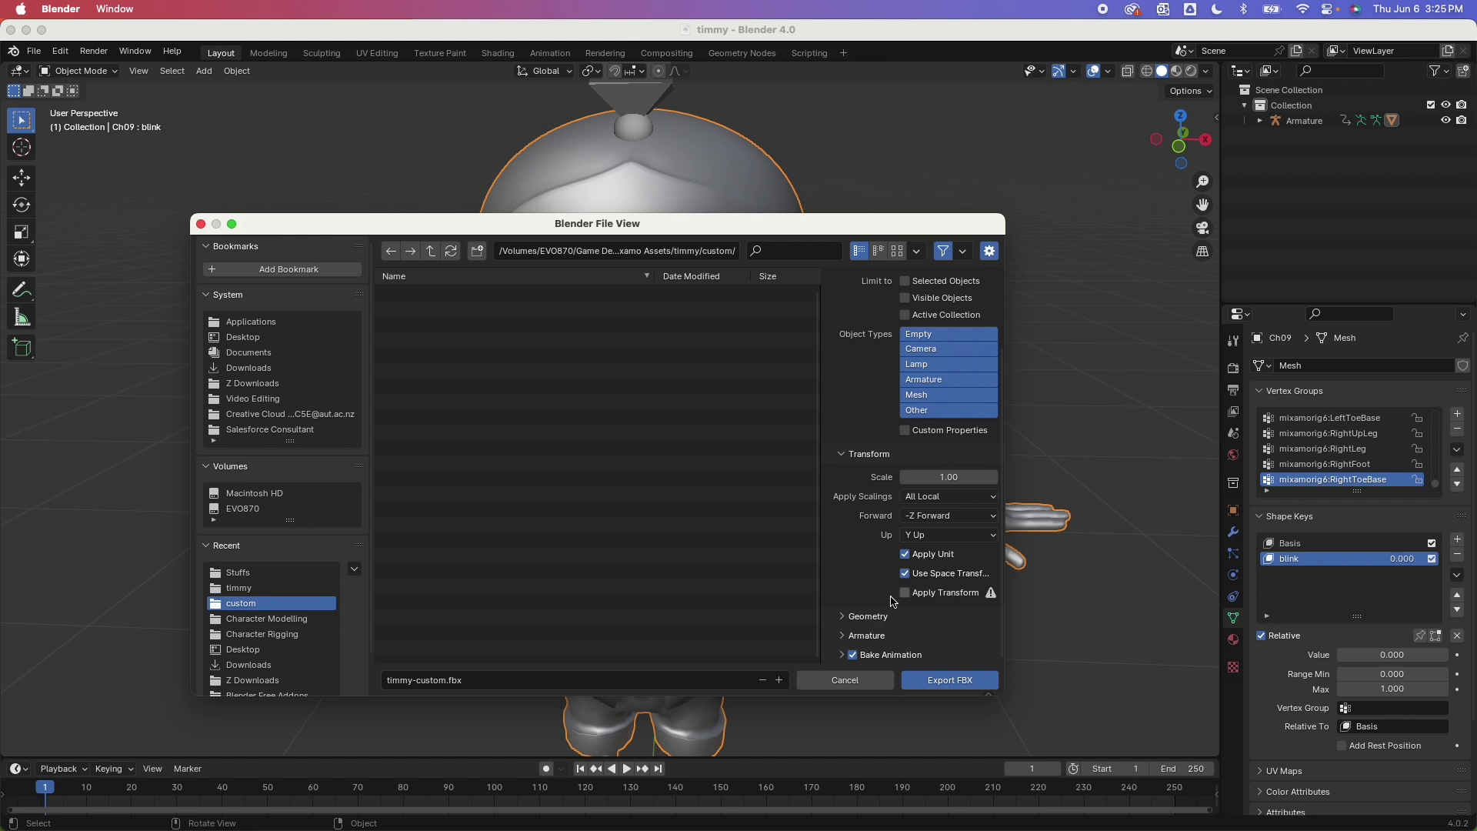
click(844, 636)
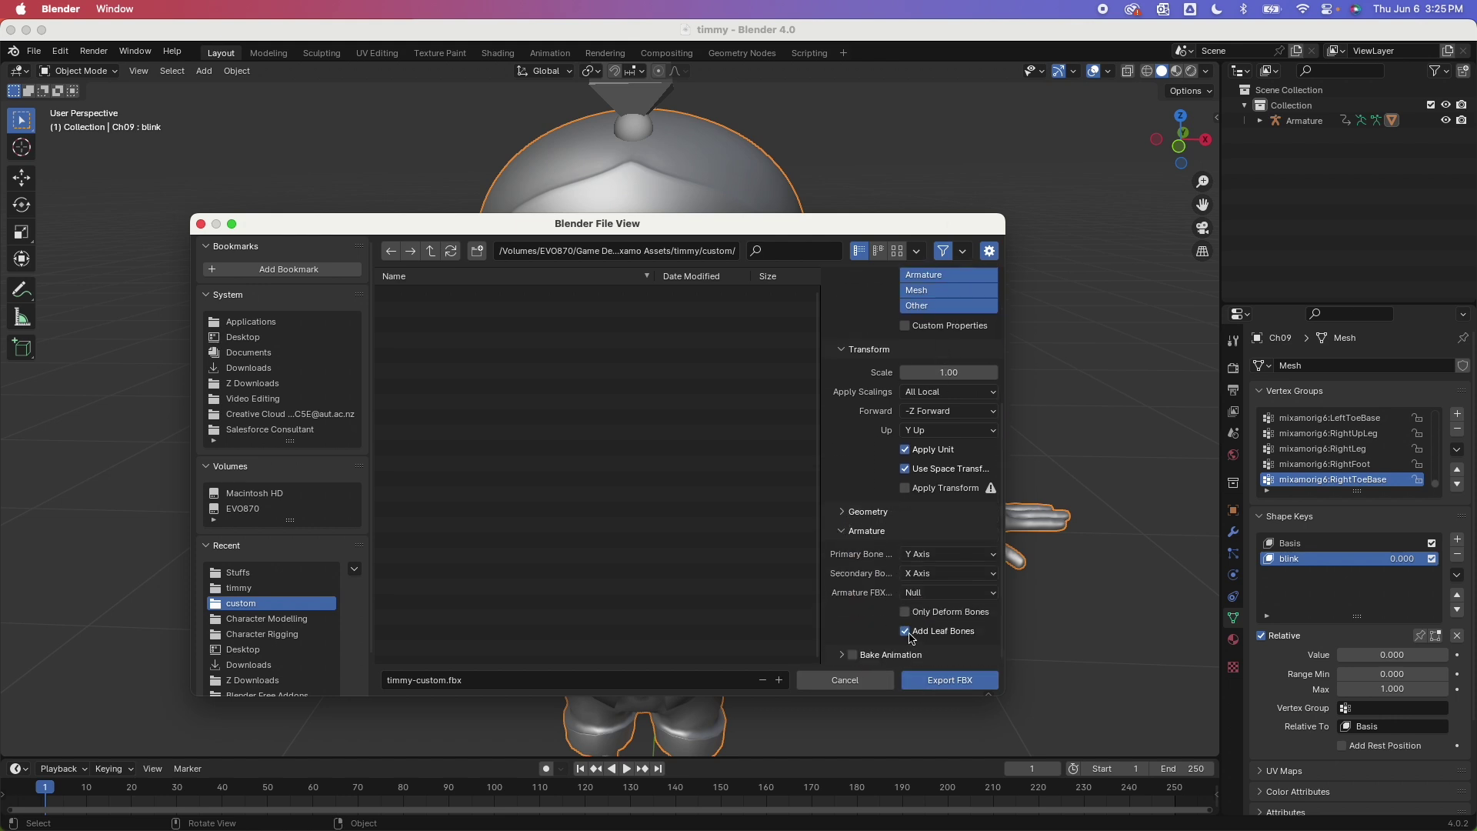
click(959, 681)
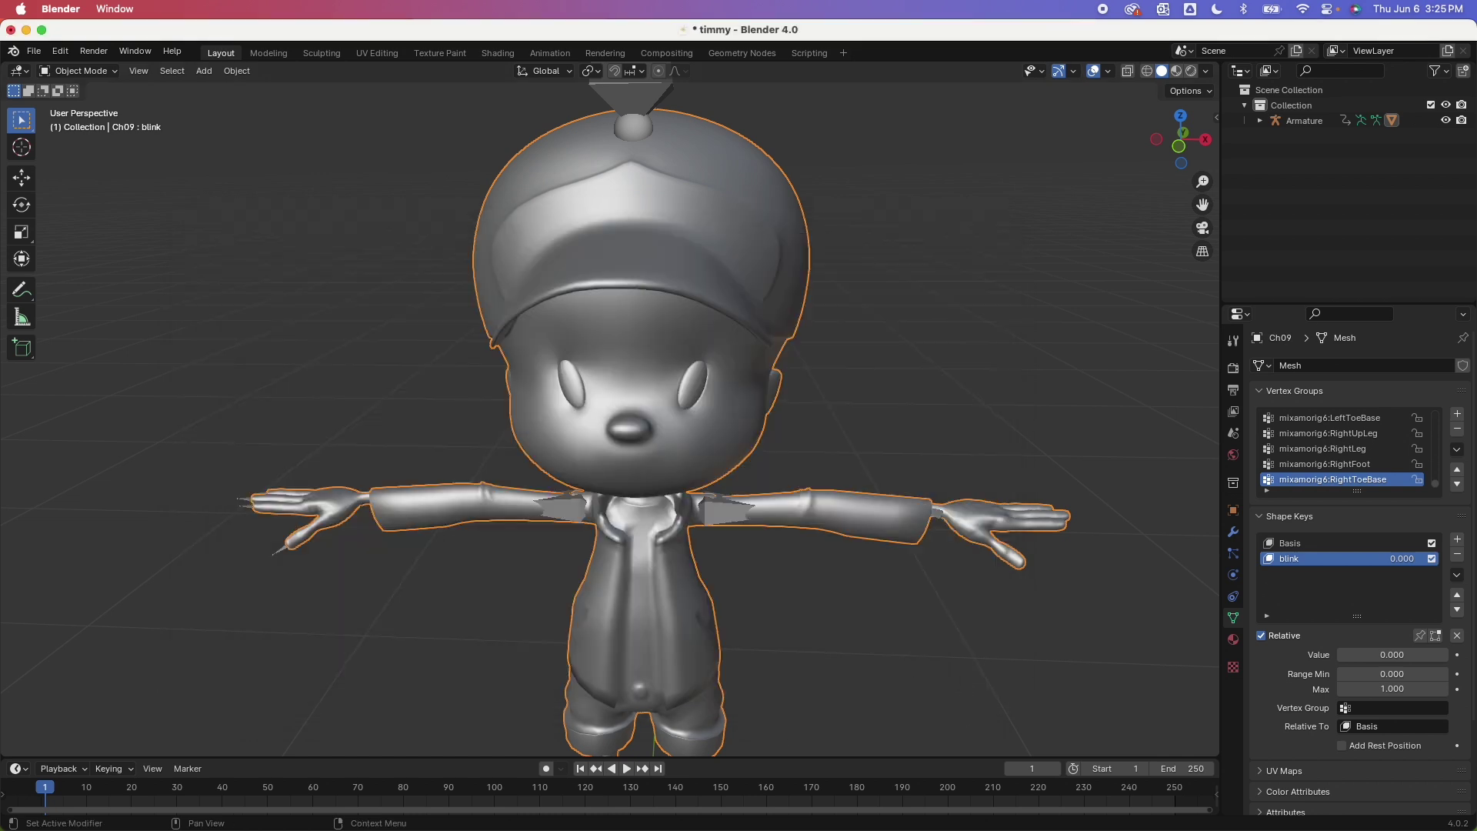
key(super+Tab)
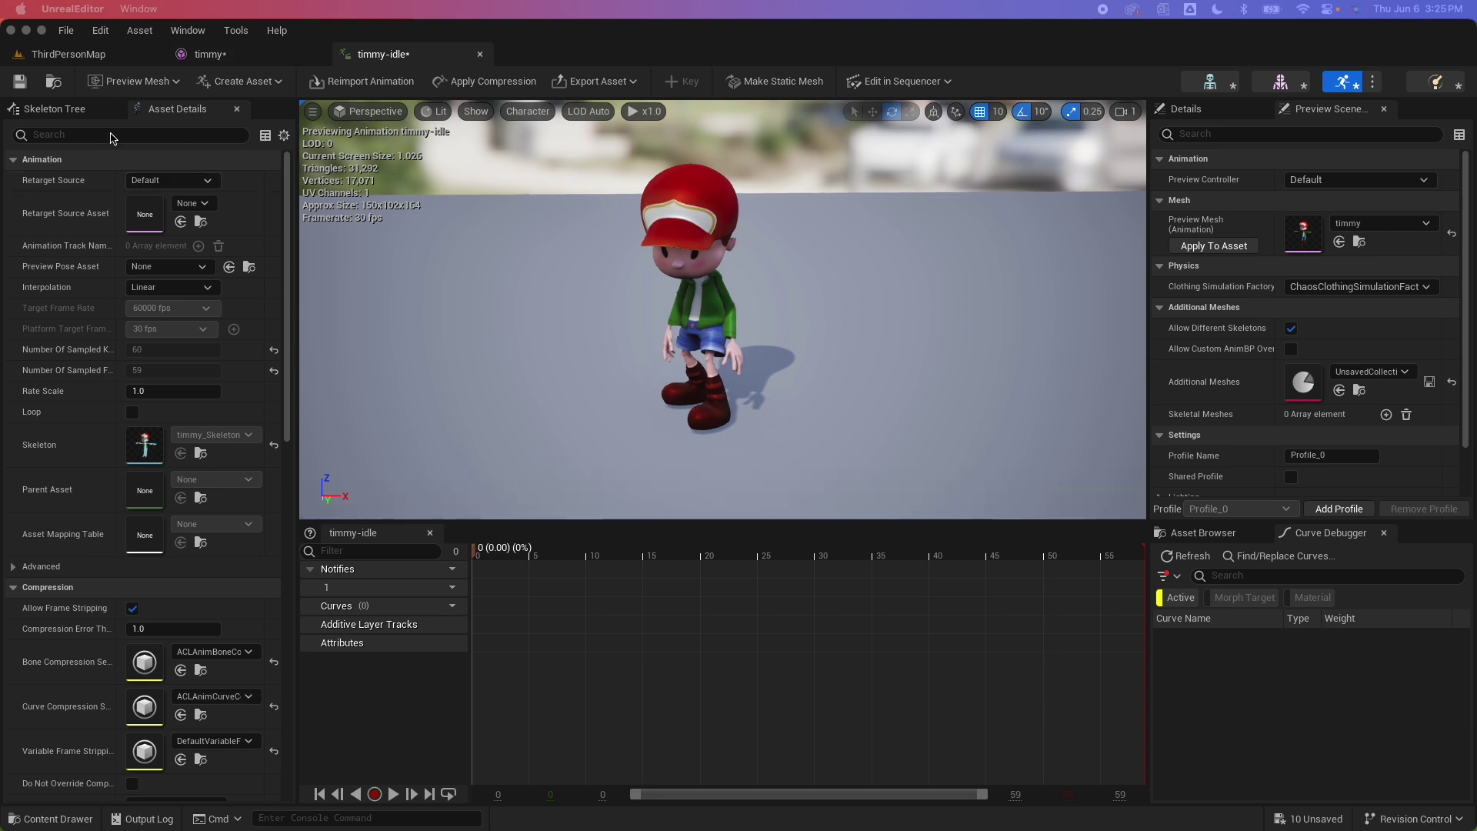
Start importing a file into the Timmy content folder.
click(51, 818)
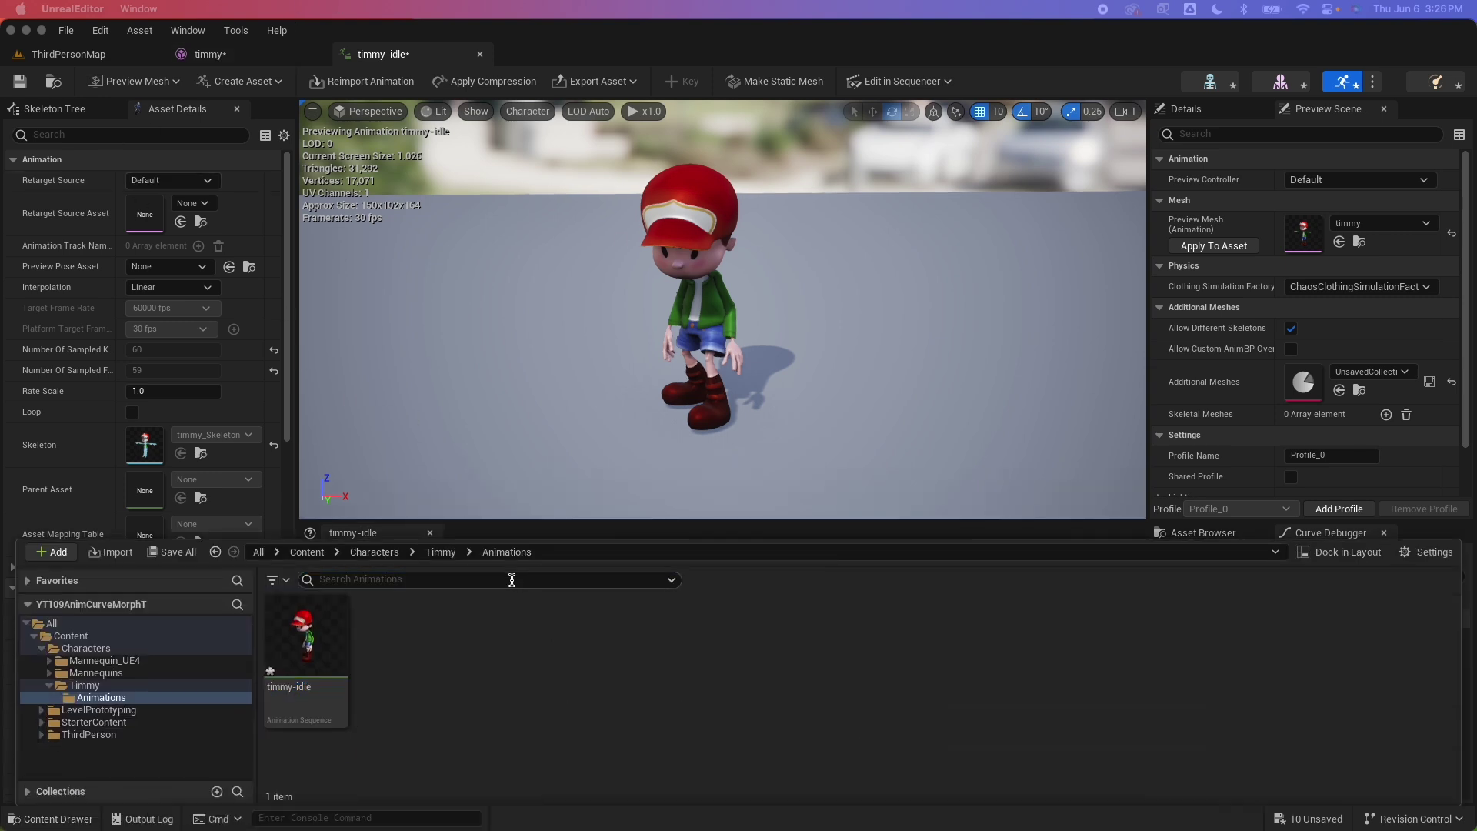
click(440, 551)
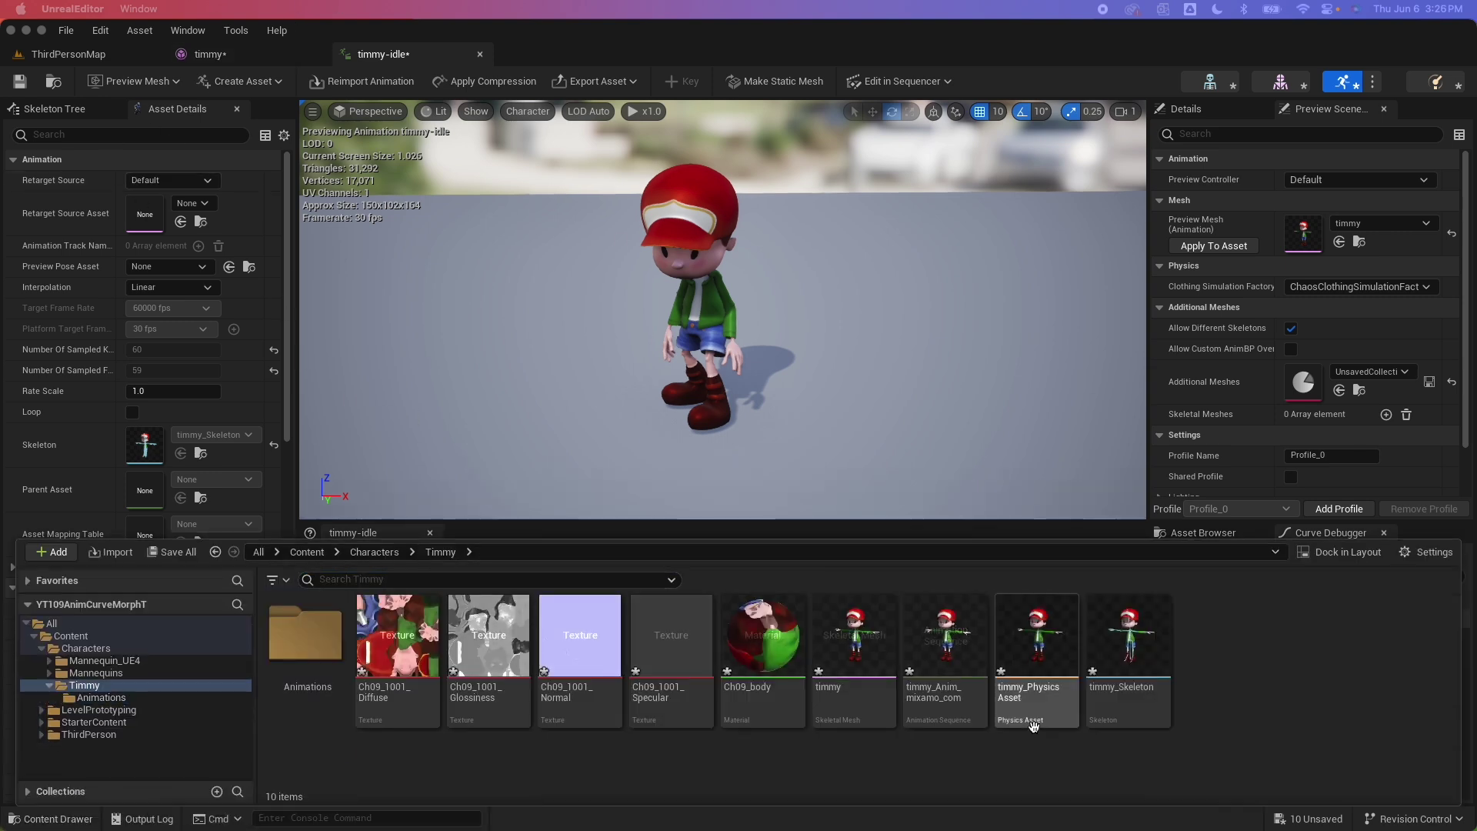
right_click(1201, 708)
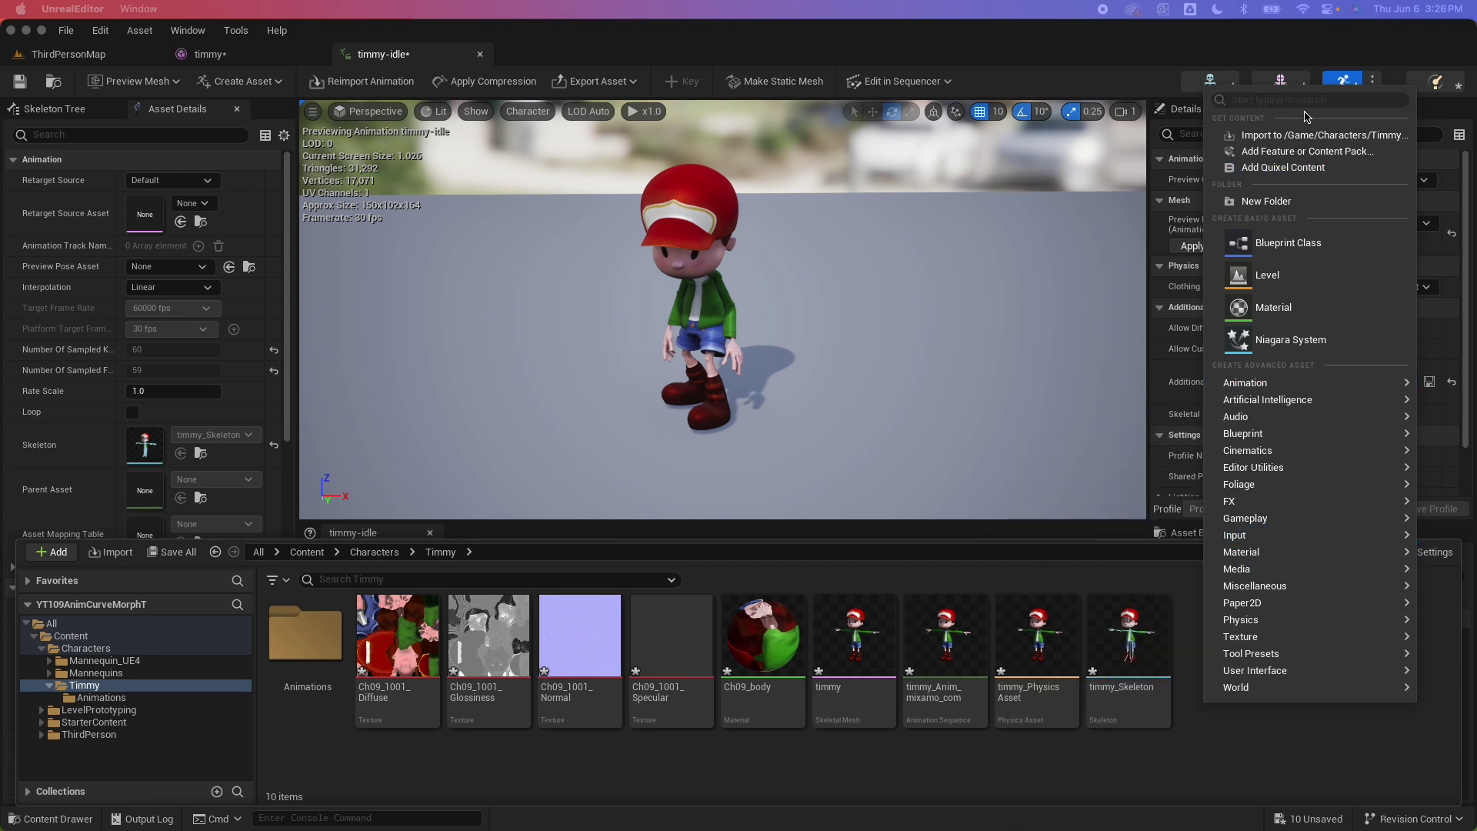
click(1291, 143)
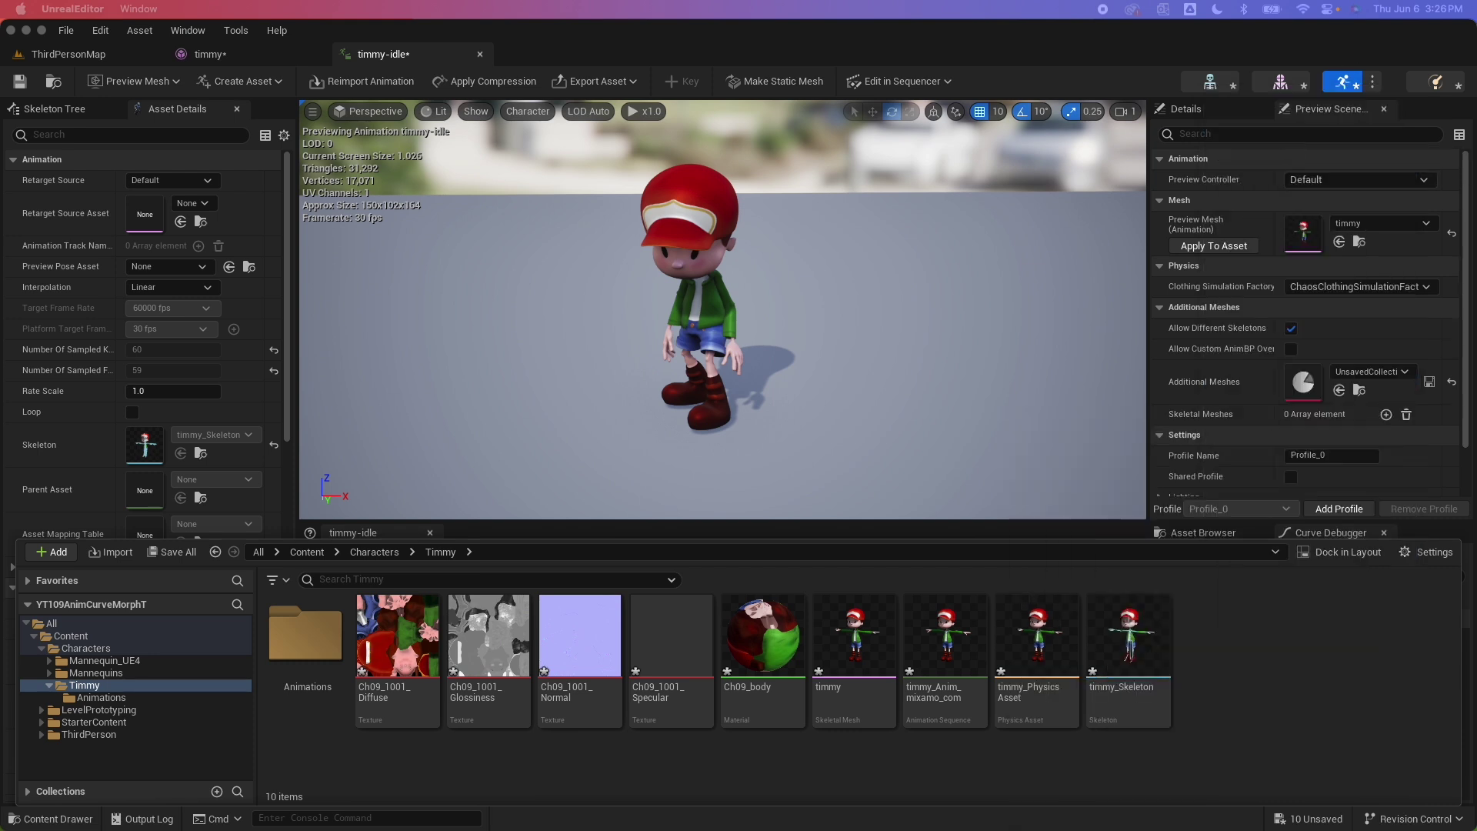
Import timmy-custom.fbx from the custom folder with Import Morph Targets enabled.
click(555, 295)
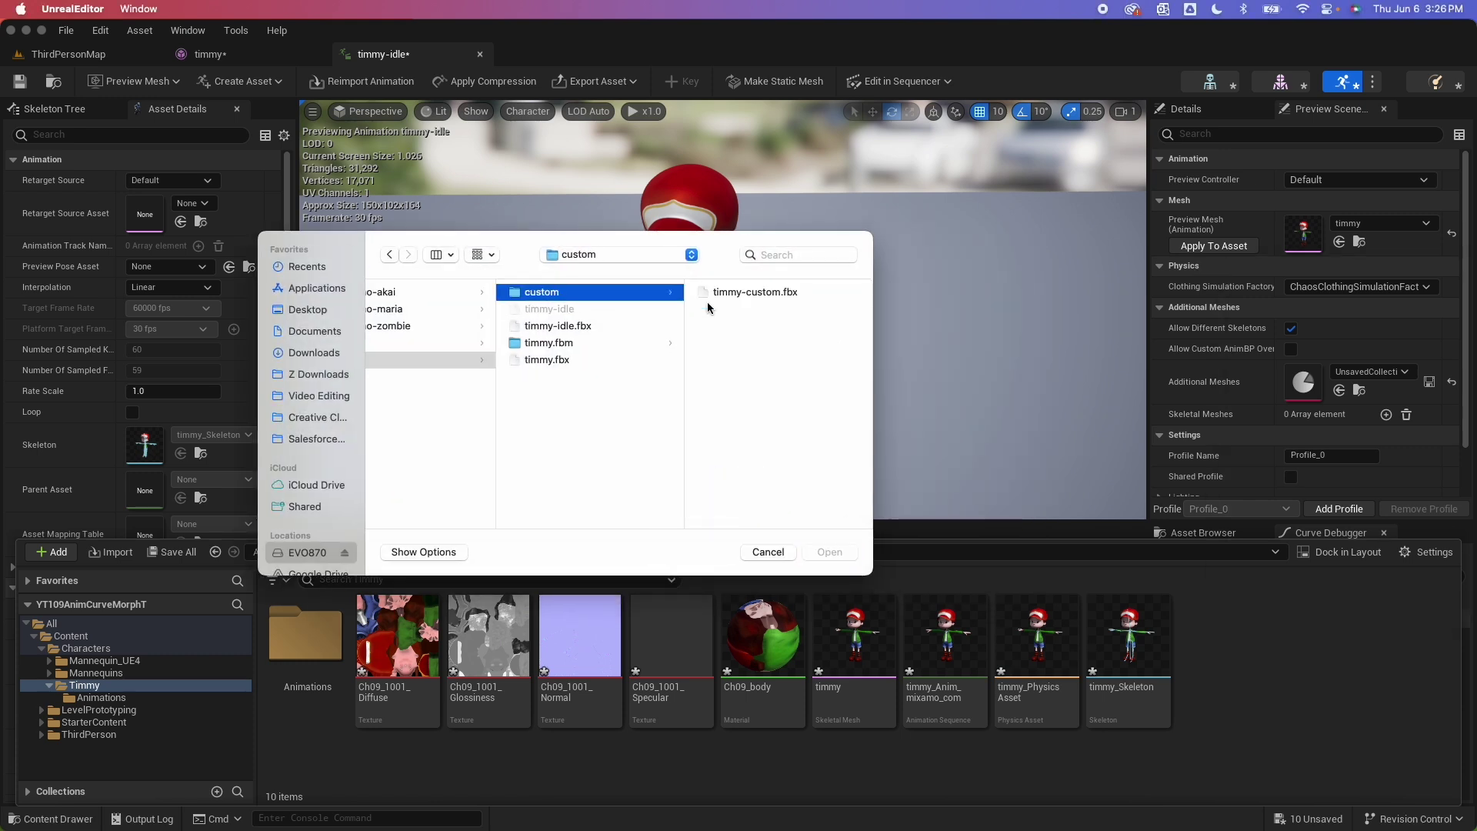
click(755, 297)
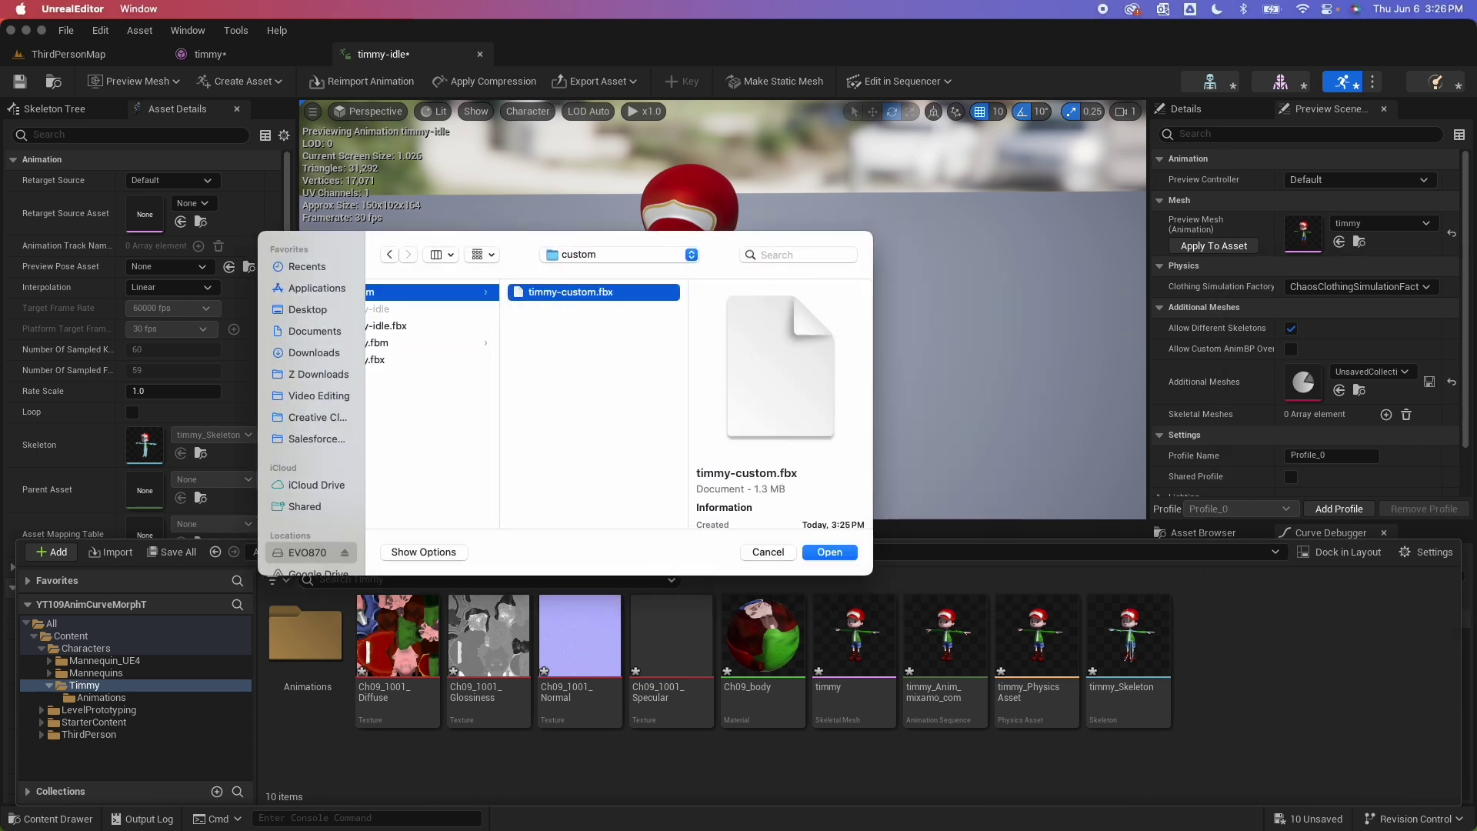
click(829, 553)
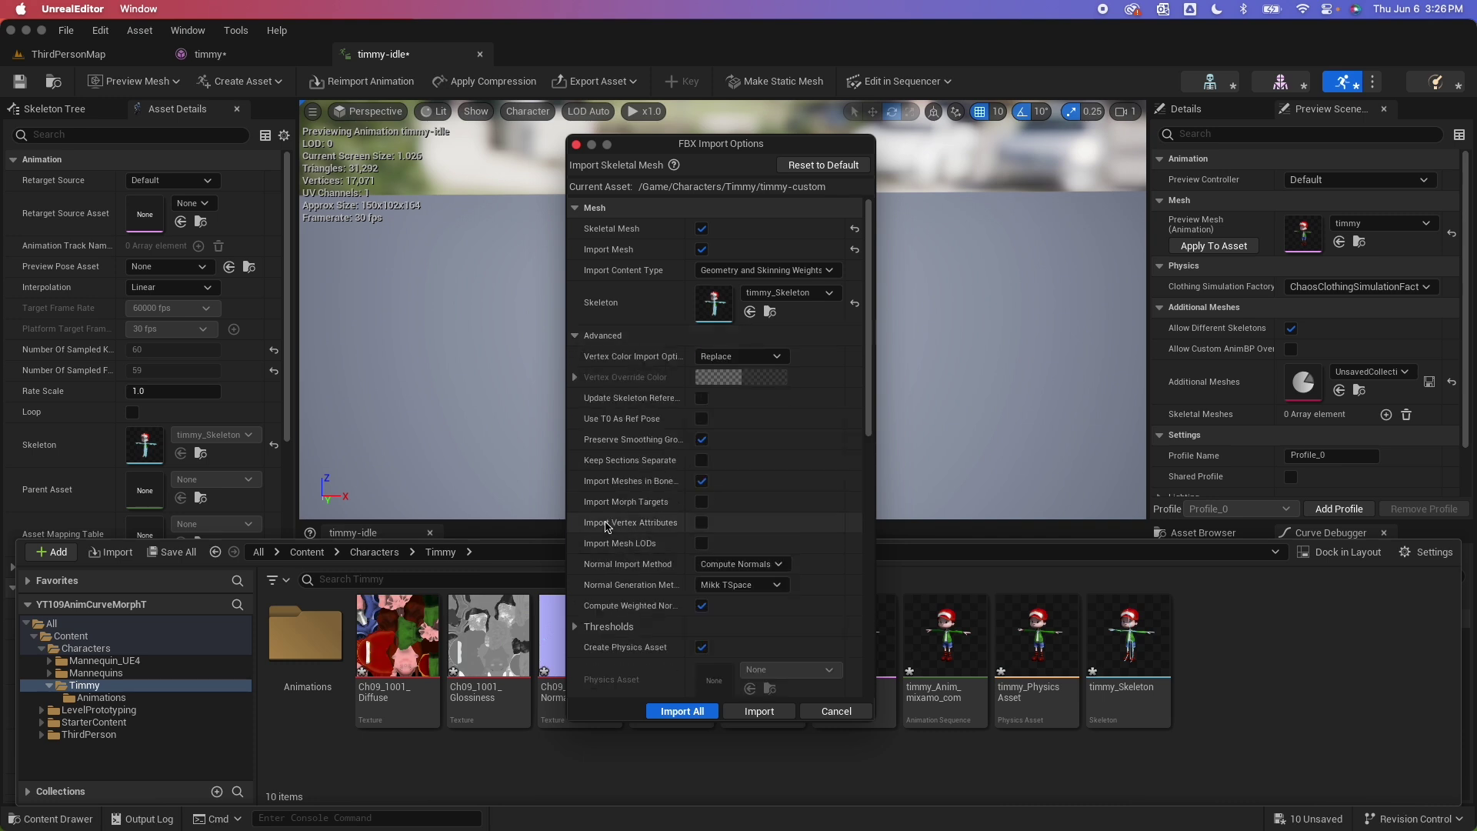
click(701, 502)
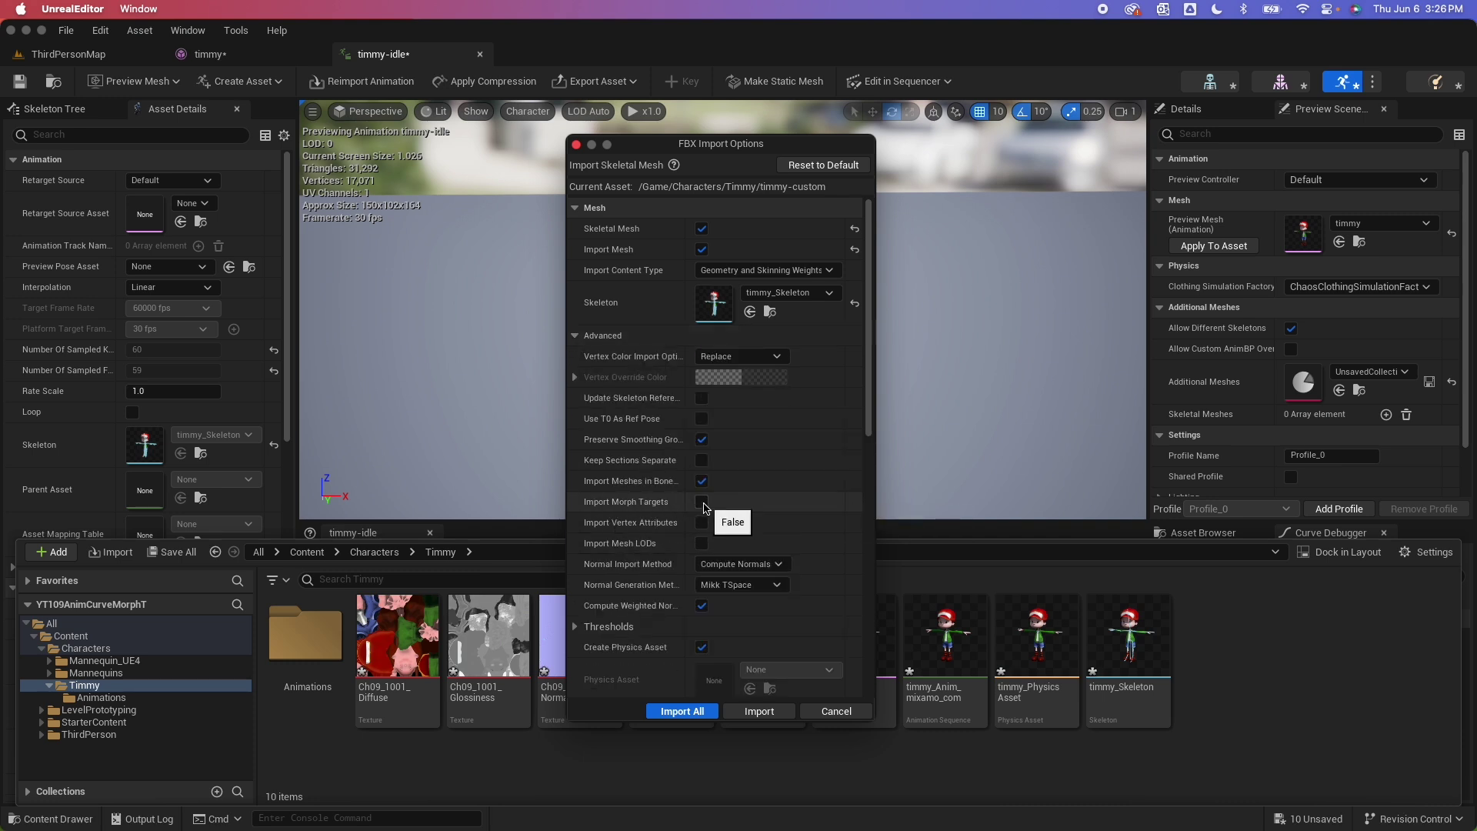
click(683, 711)
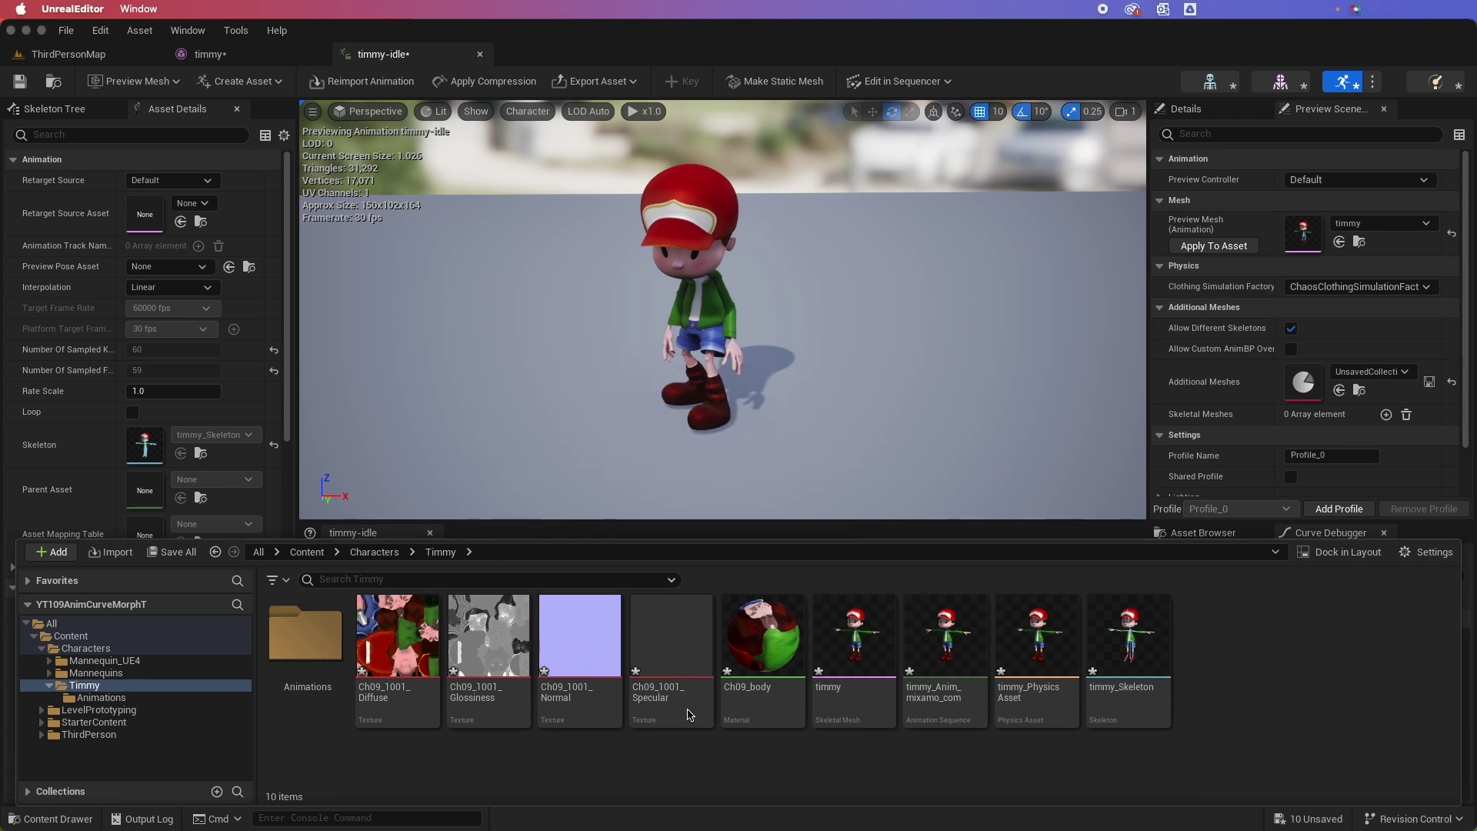
Open timmy-custom in its mesh editor, docked before the timmy-idle tab.
click(1027, 723)
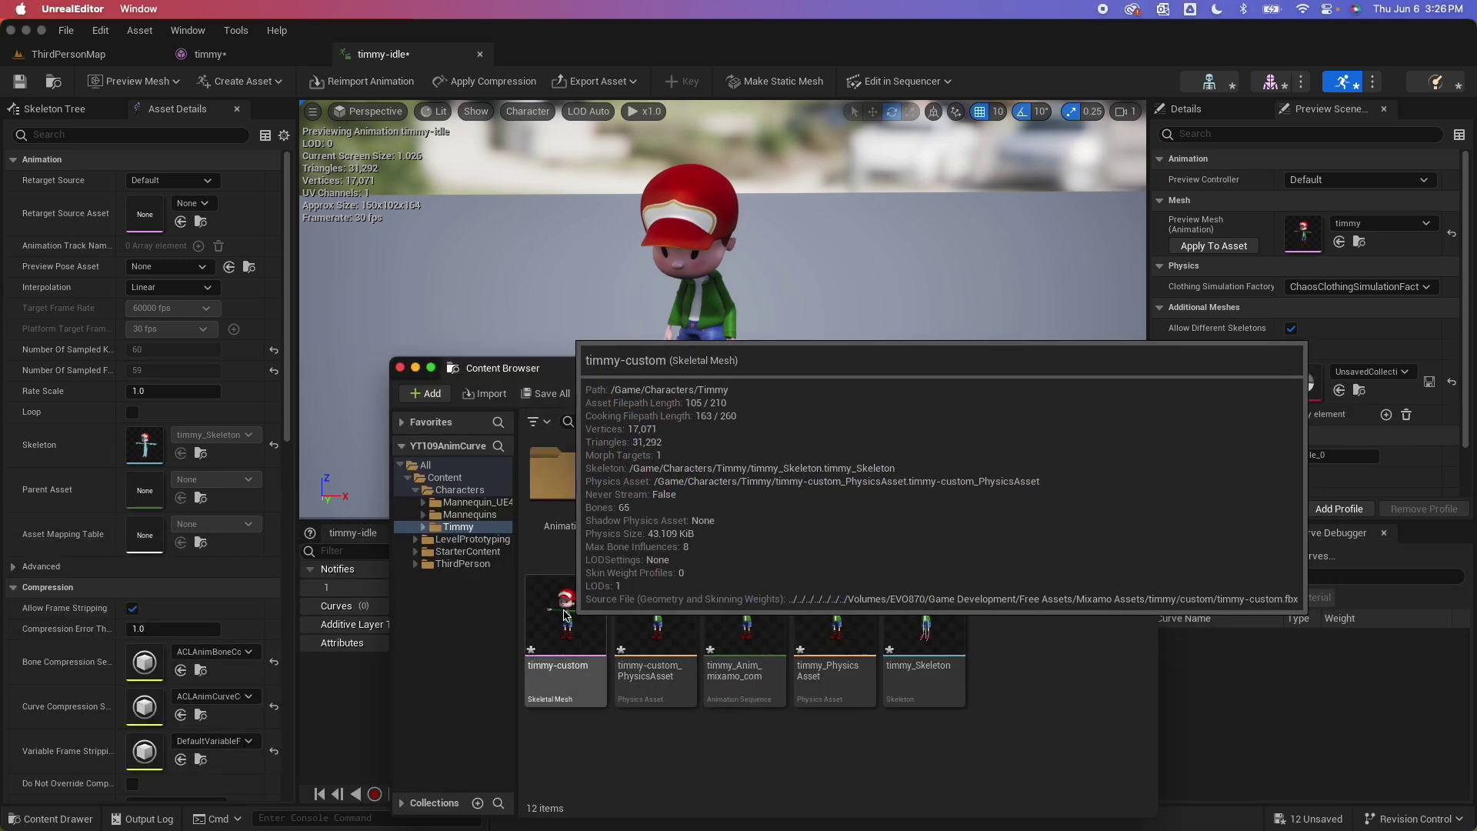
click(560, 637)
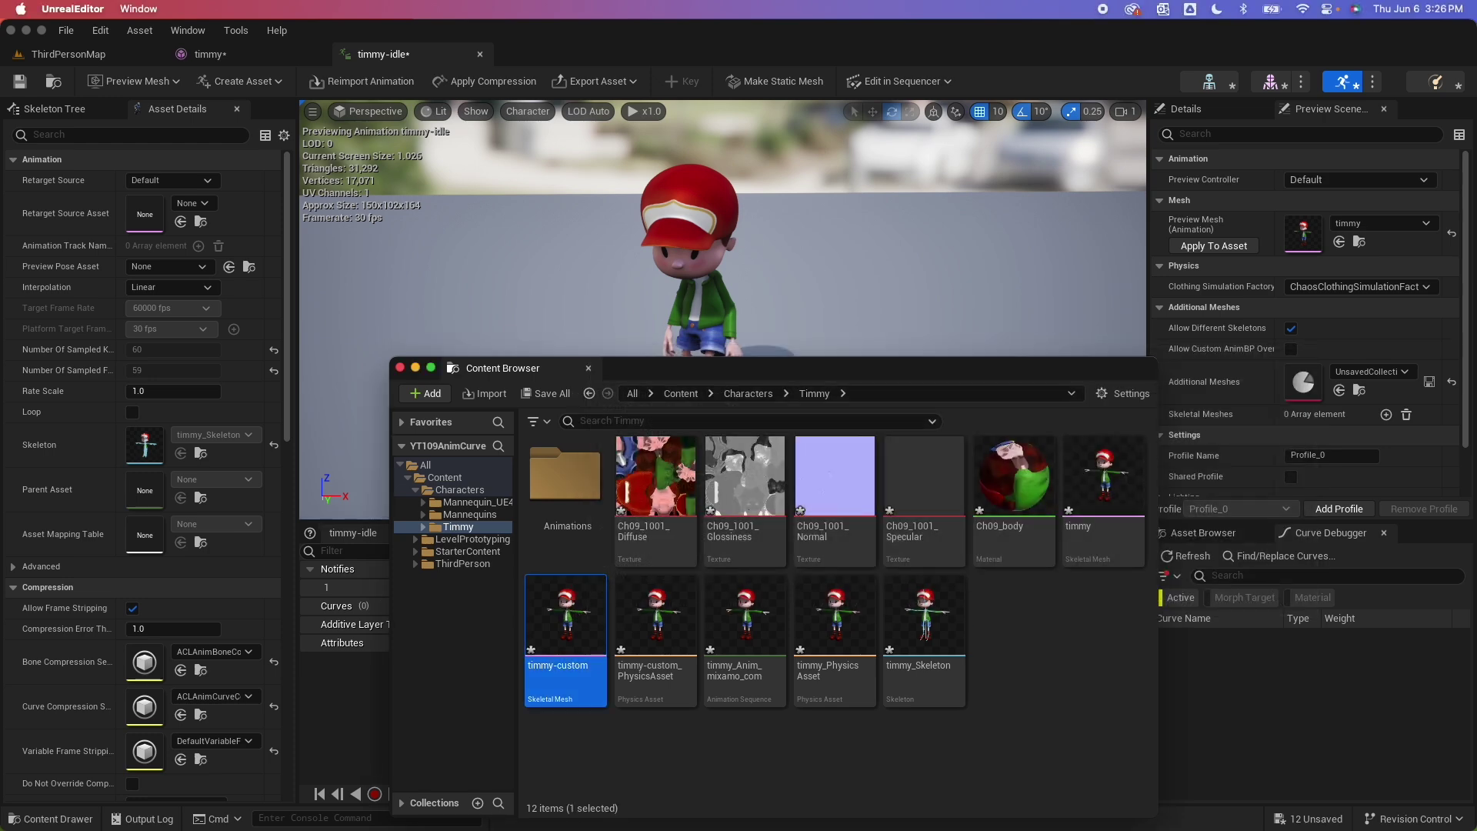
double_click(565, 624)
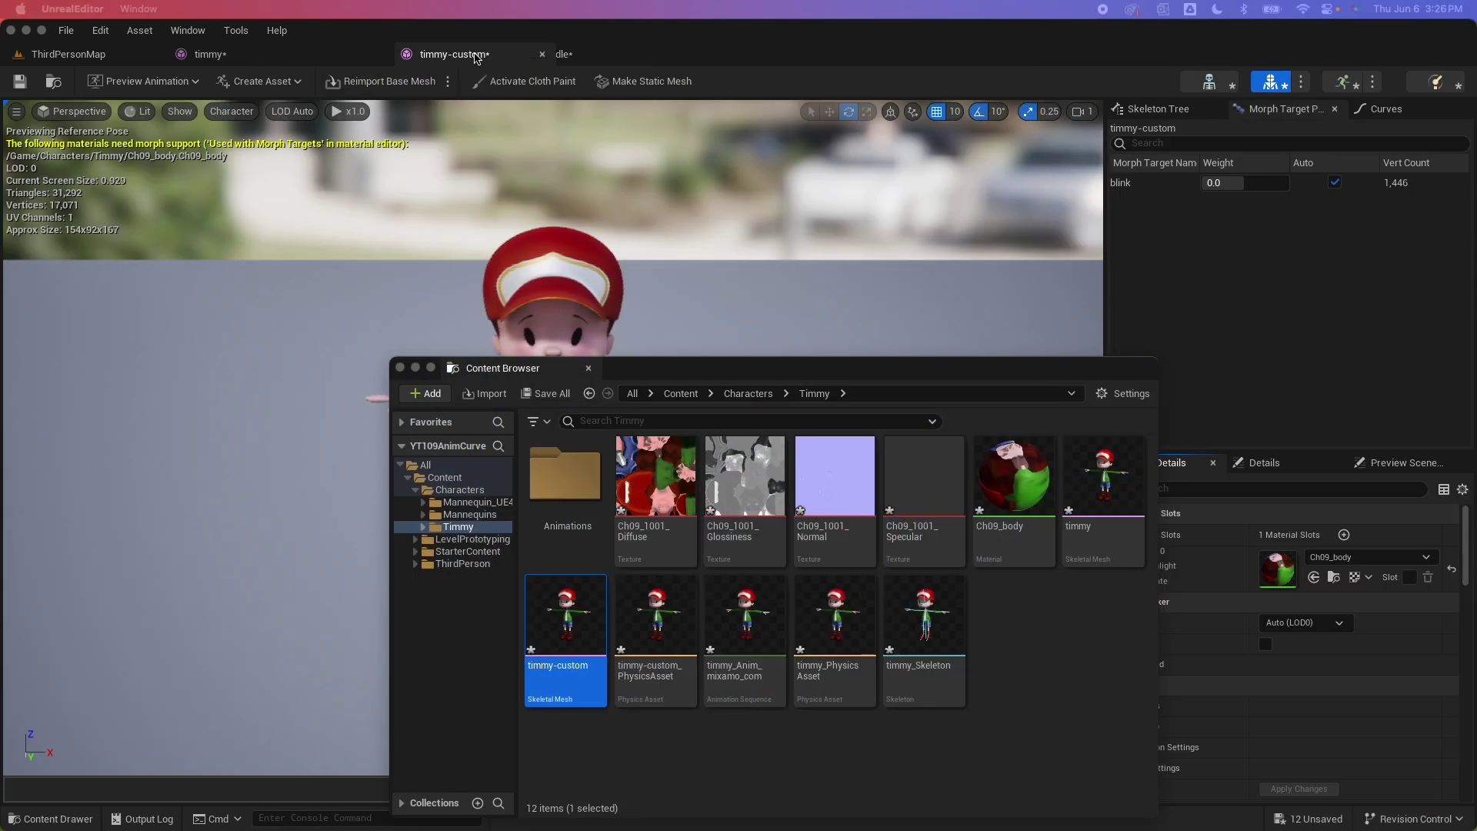
drag(475, 58, 624, 383)
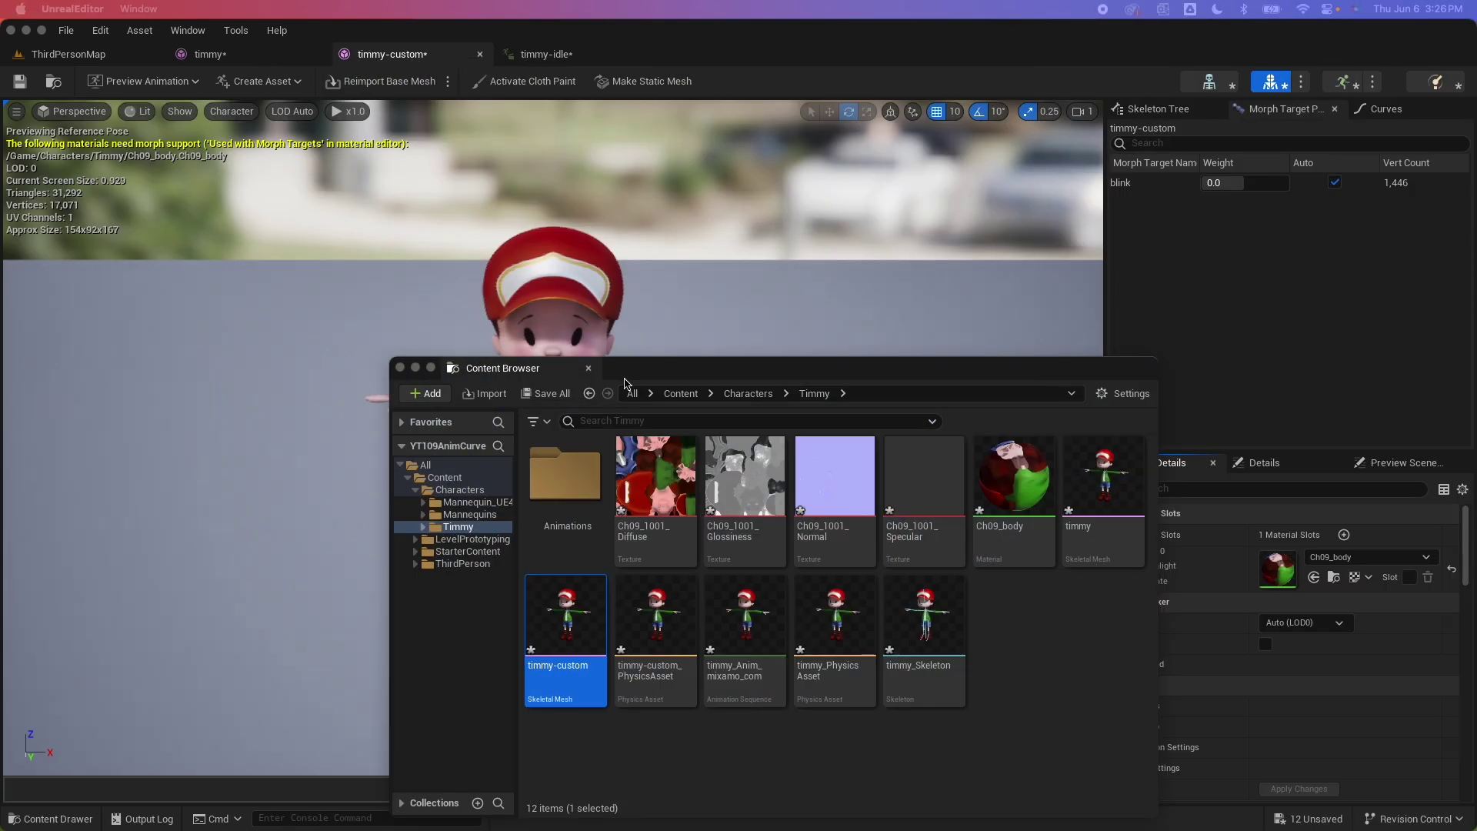
click(400, 368)
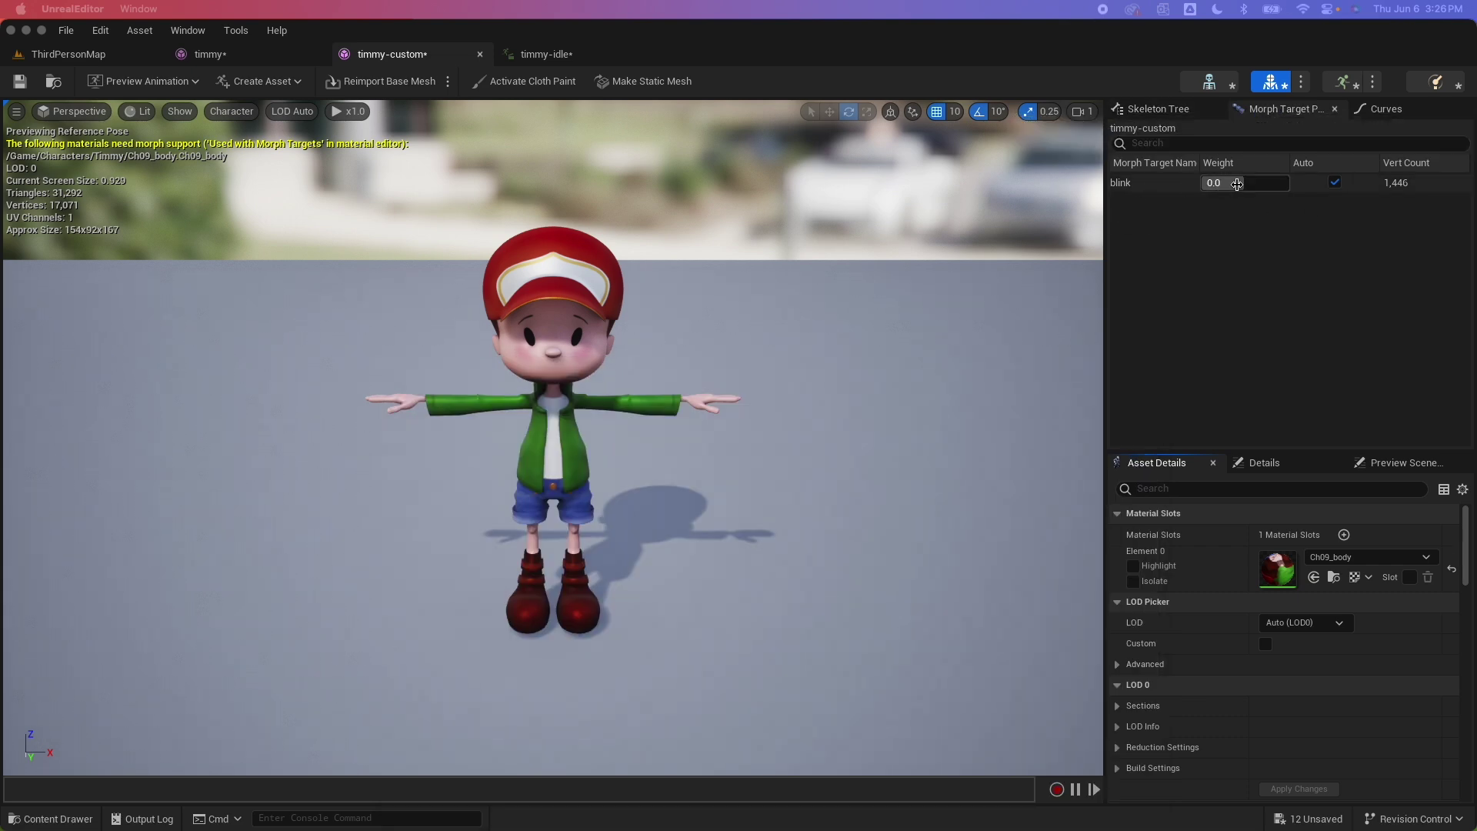
Preview the blink morph target by raising and lowering its weight, then set it to 0.
drag(1235, 182, 1290, 182)
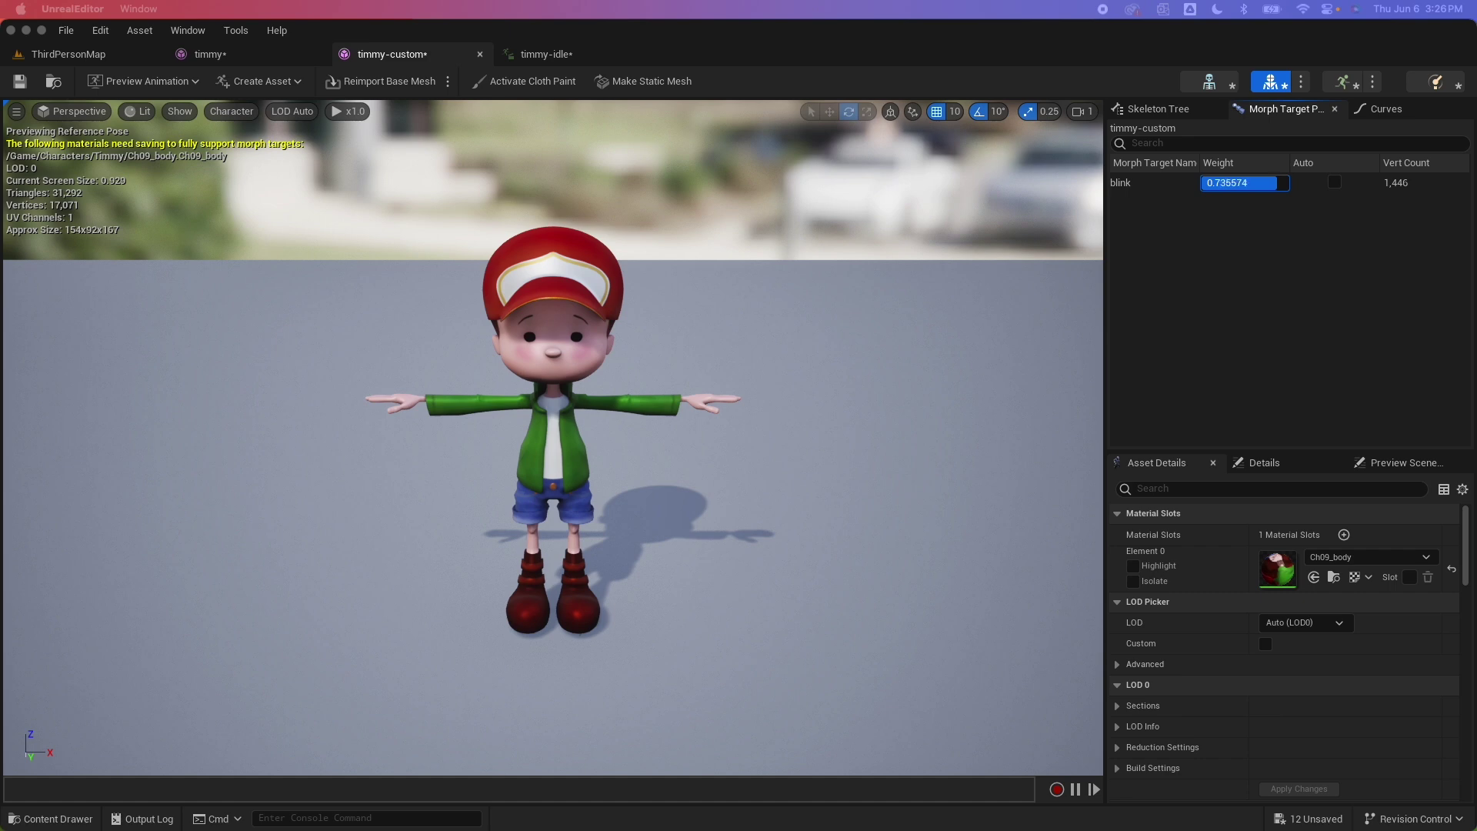
drag(1288, 182, 1264, 185)
click(1248, 184)
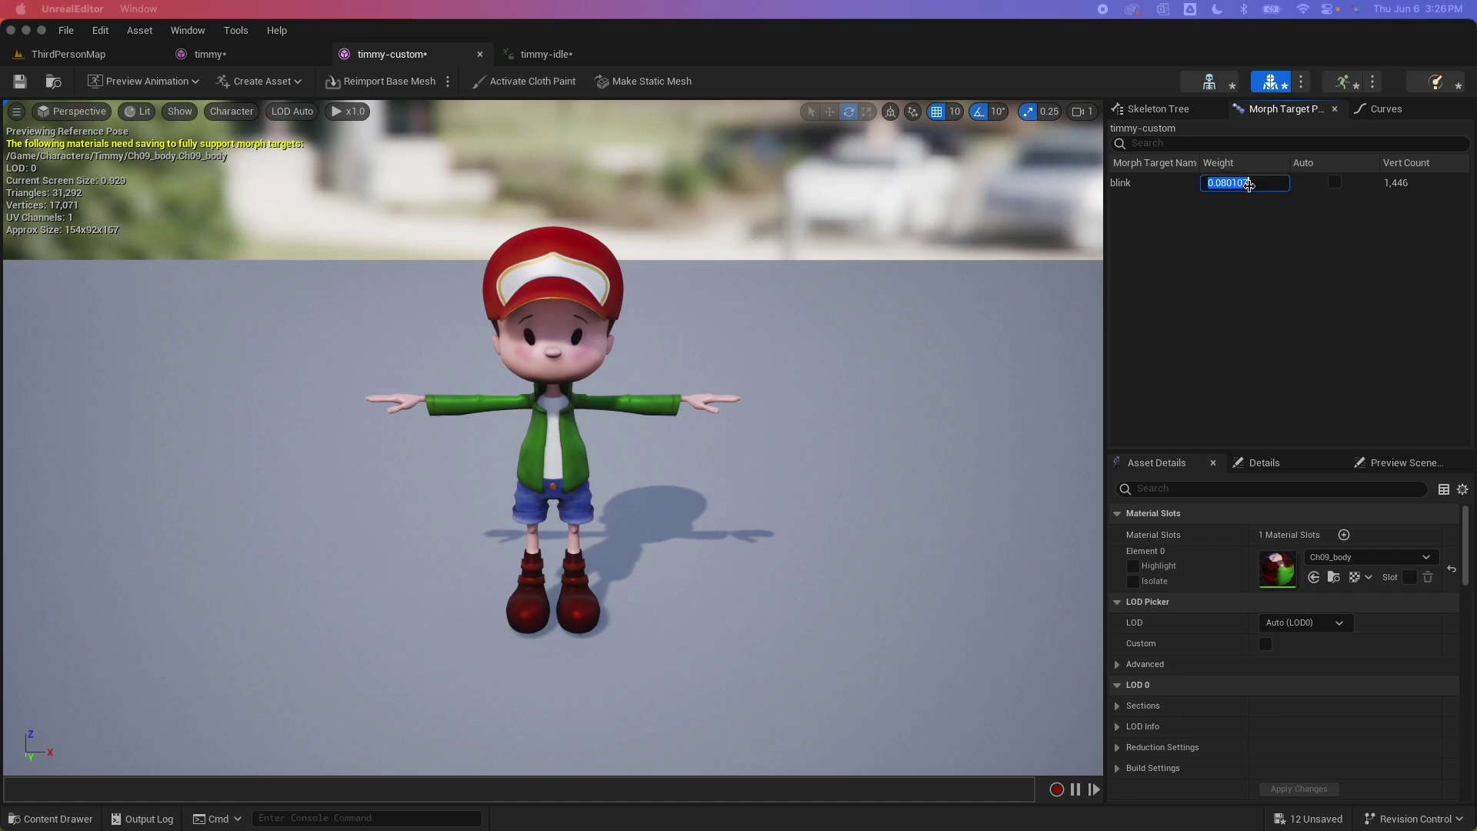
text(0)
key(Return)
click(1261, 255)
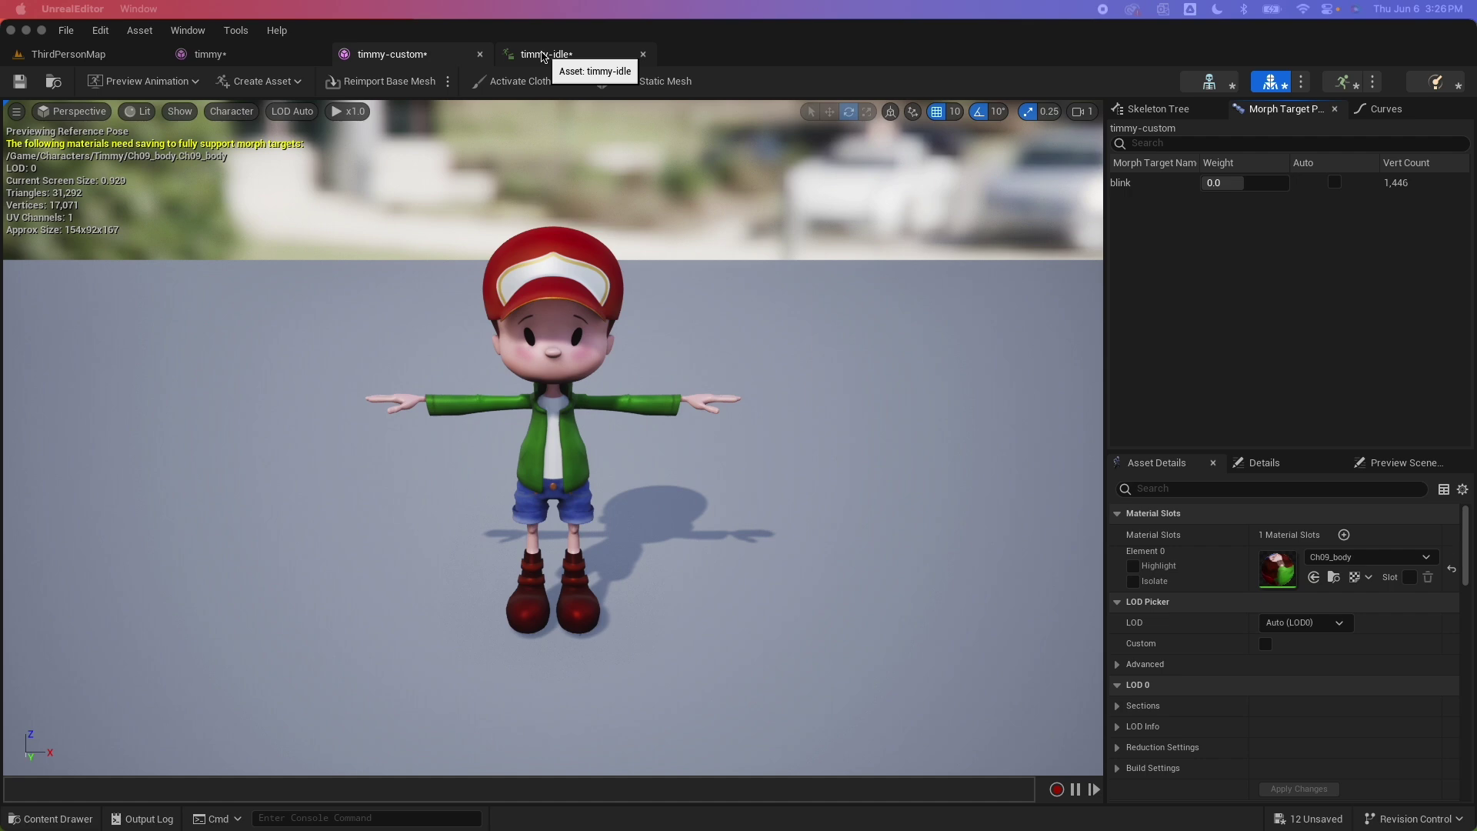
click(28, 817)
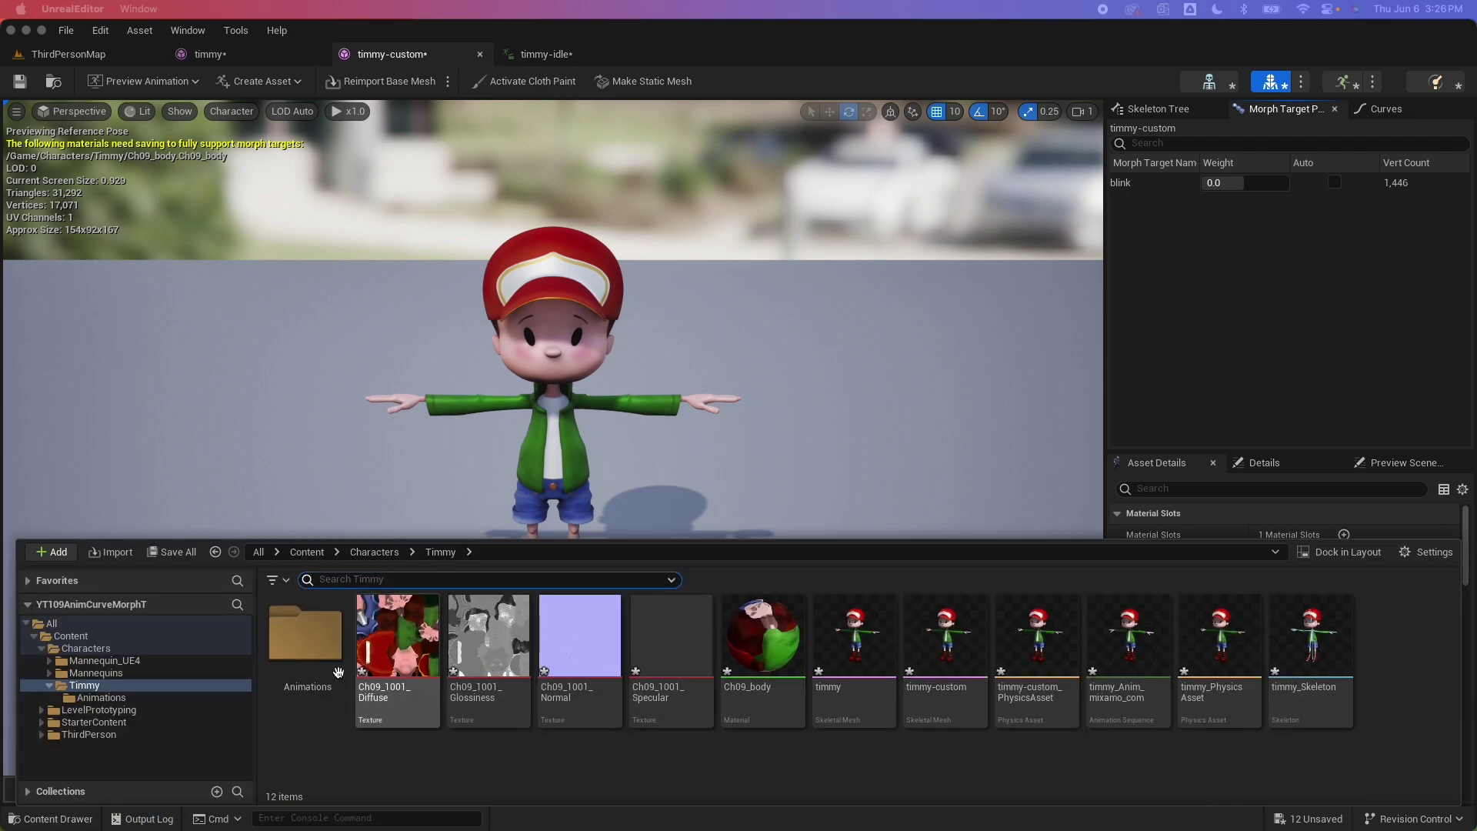
Make timmy-custom the timmy-idle animation's permanent preview mesh.
double_click(300, 658)
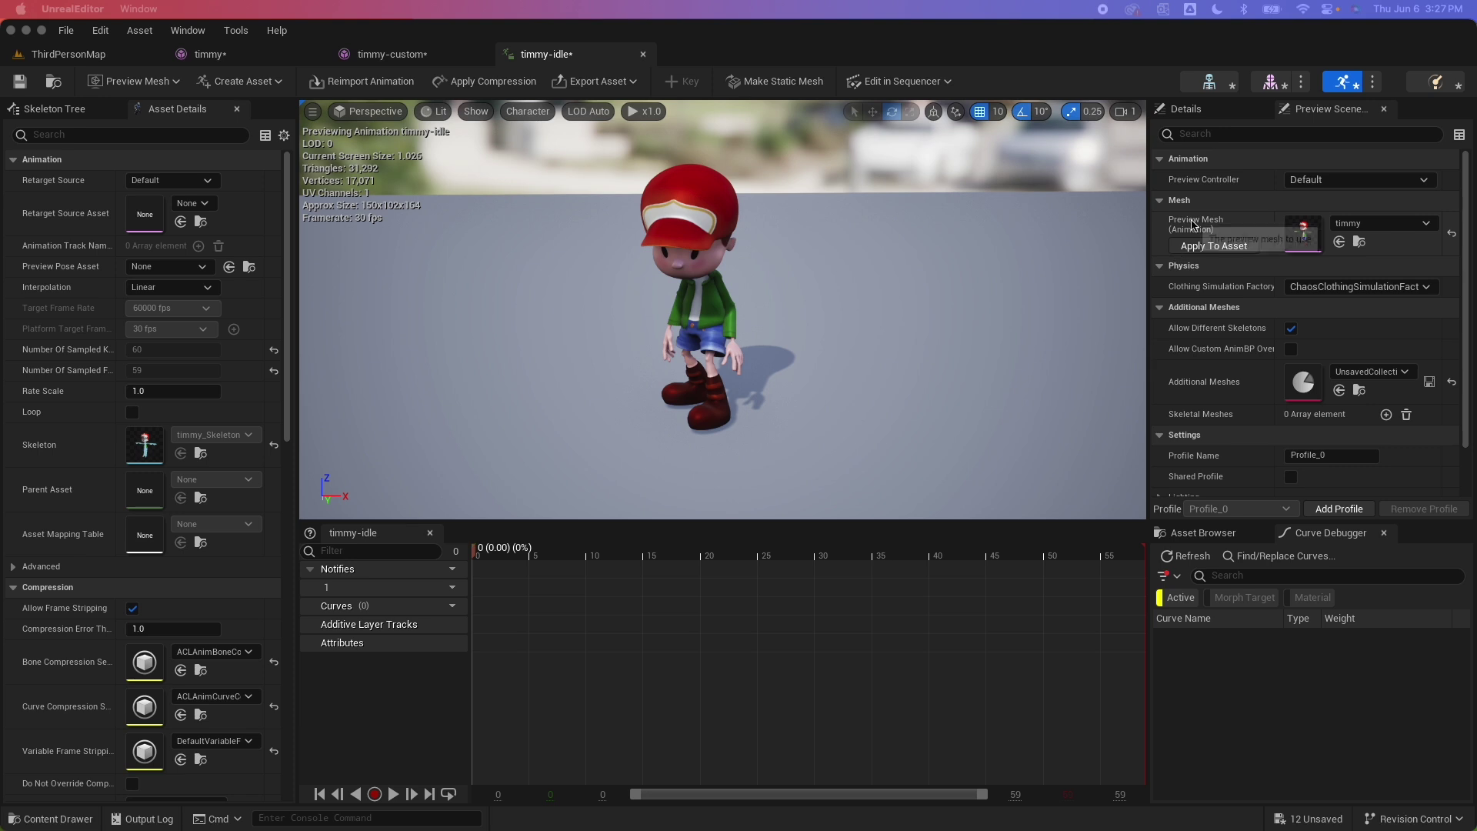
click(1377, 227)
mouse_move(1345, 441)
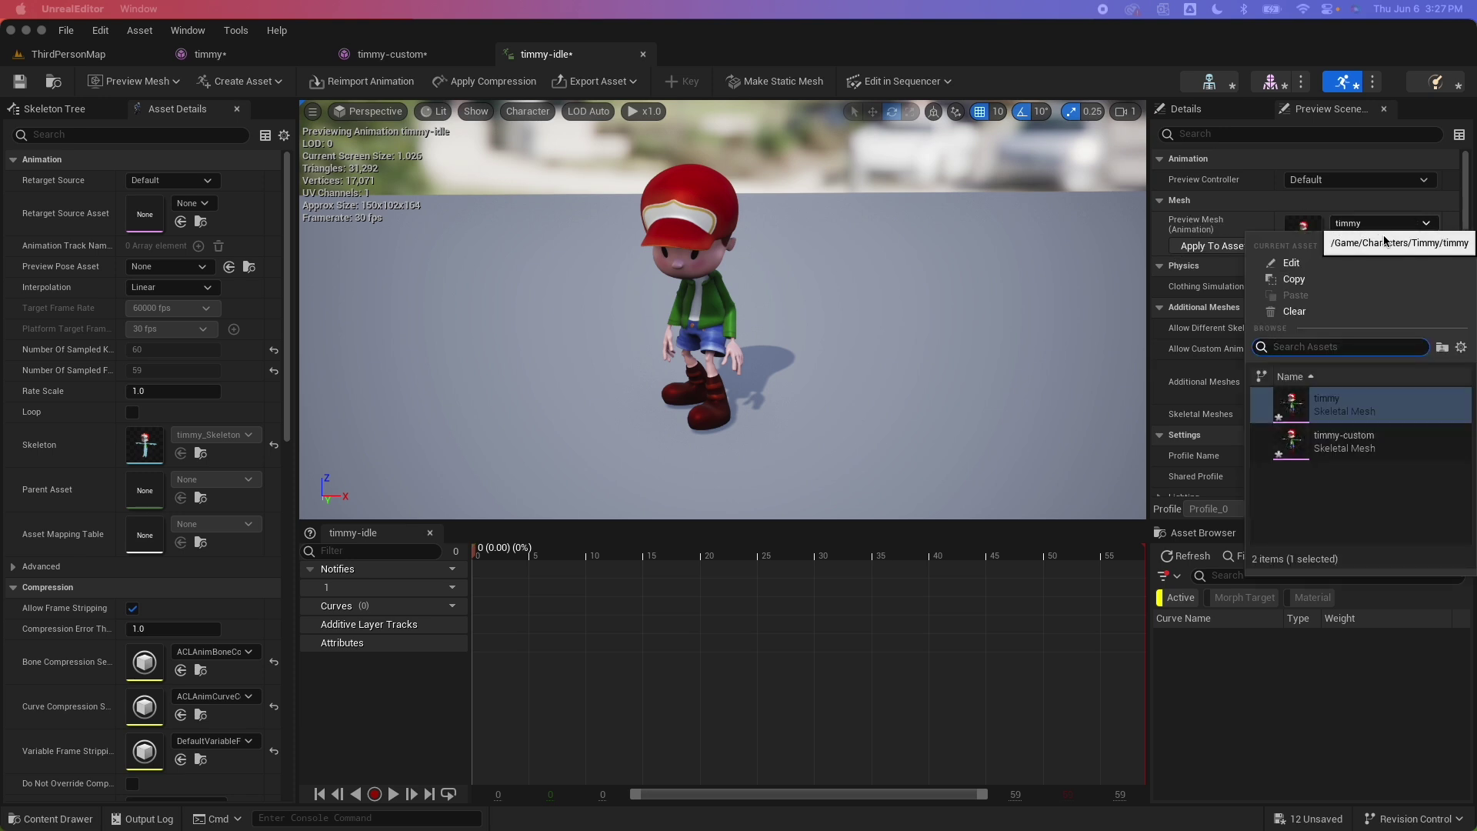
click(1358, 443)
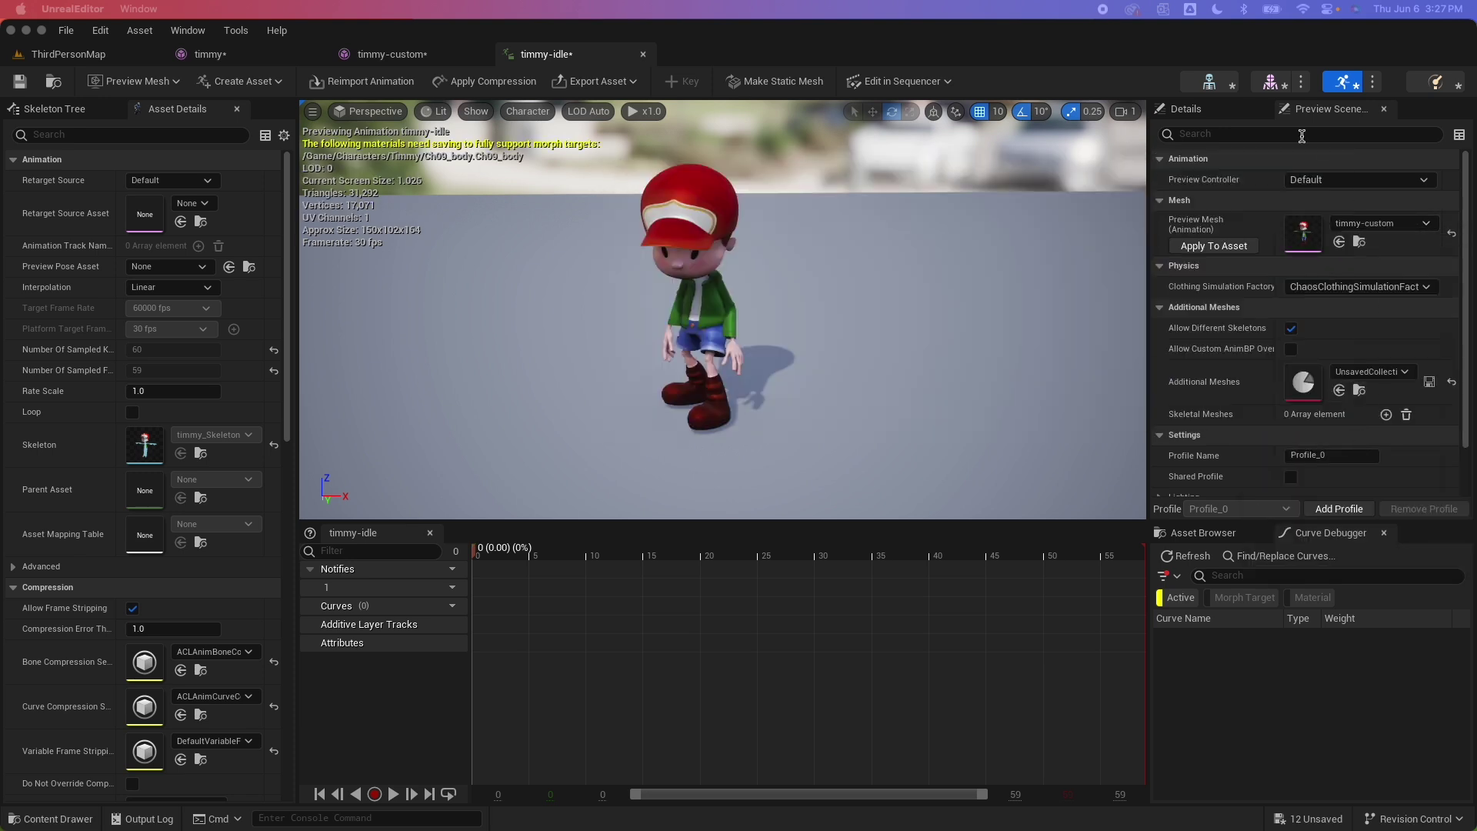
click(1226, 250)
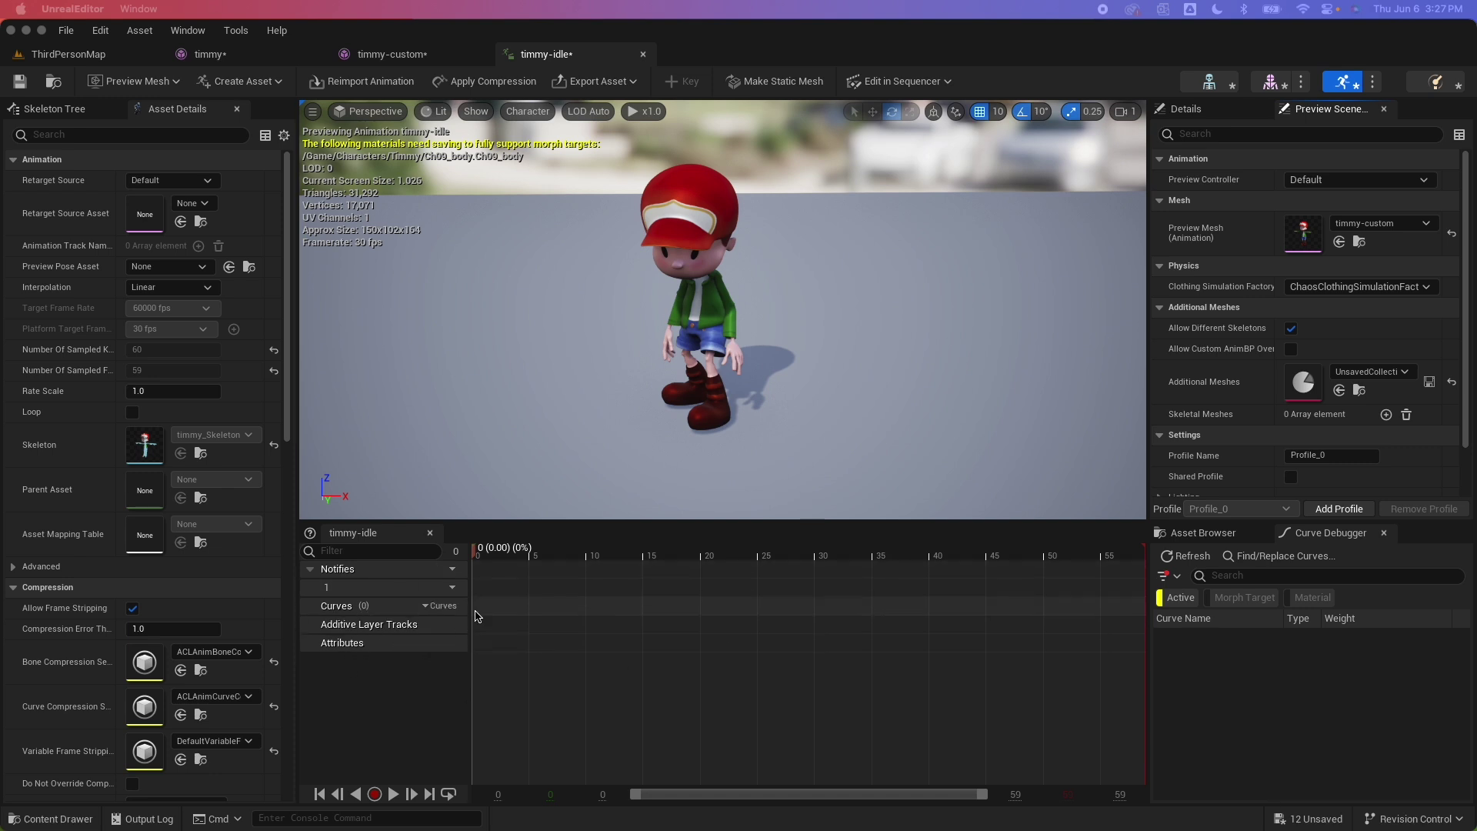
Add the blink curve to timmy-idle and open it for keyframe editing.
click(438, 605)
mouse_move(481, 645)
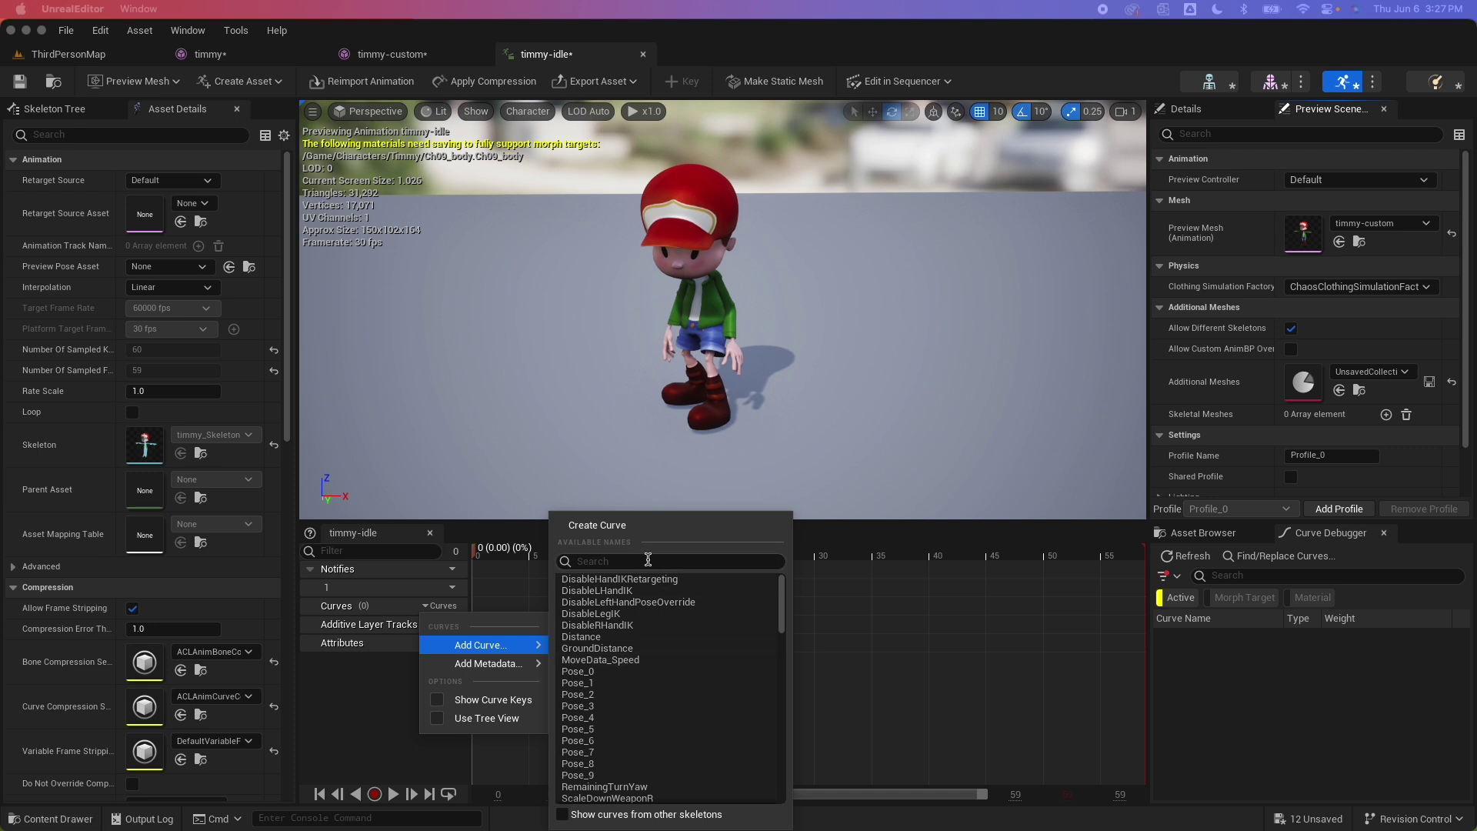
text(blnk)
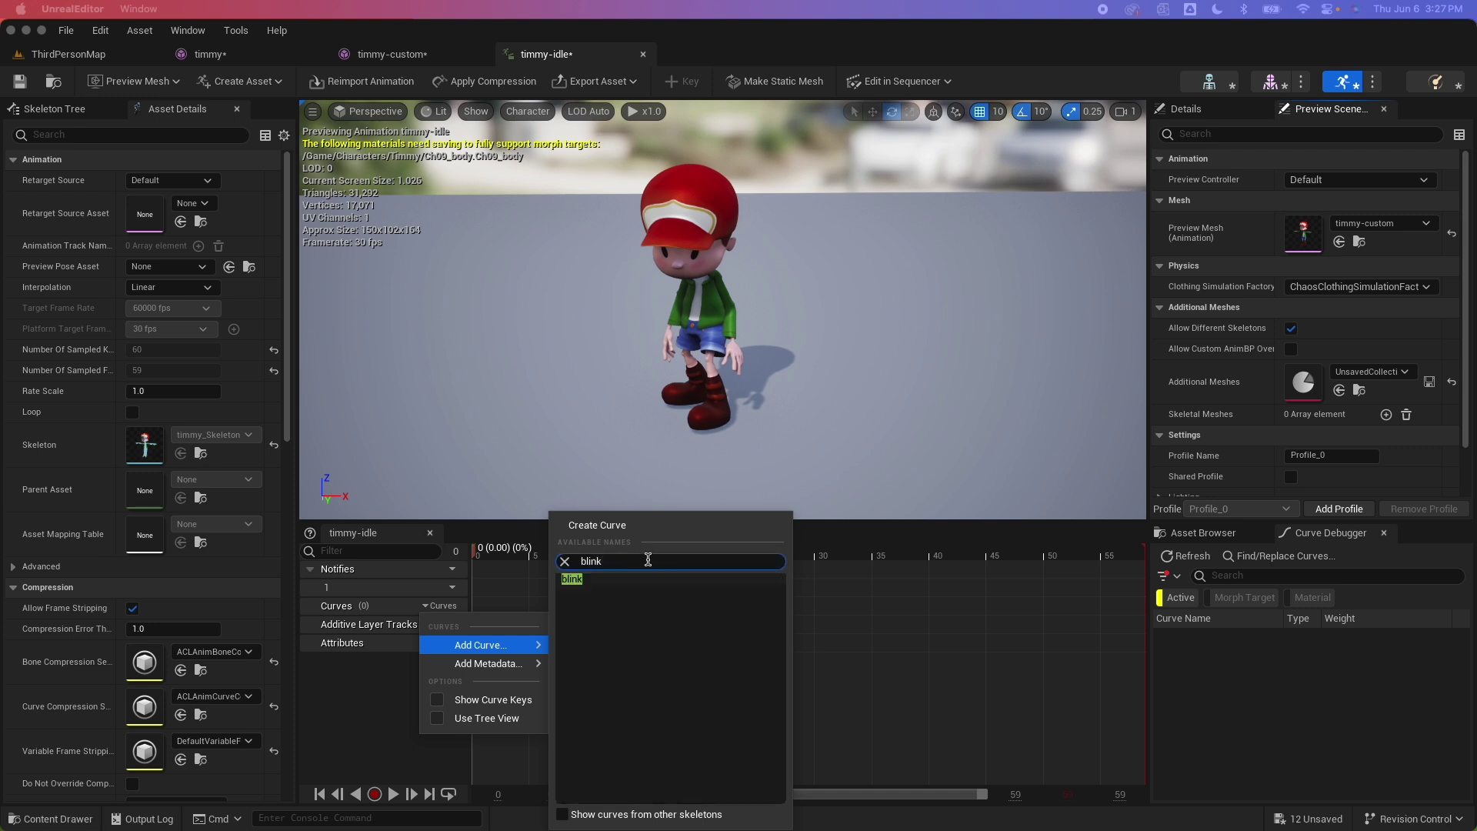
click(574, 580)
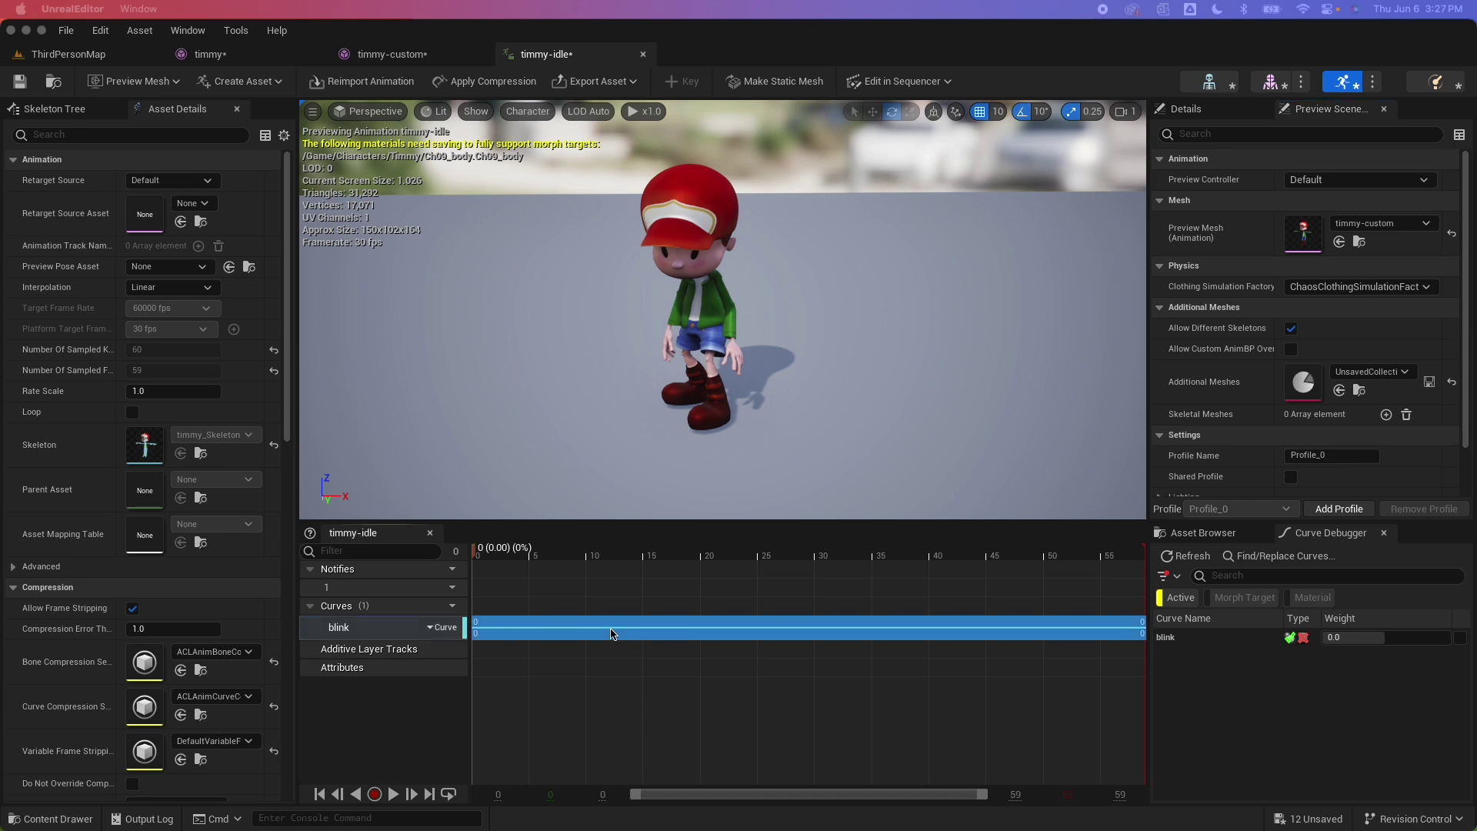
double_click(613, 634)
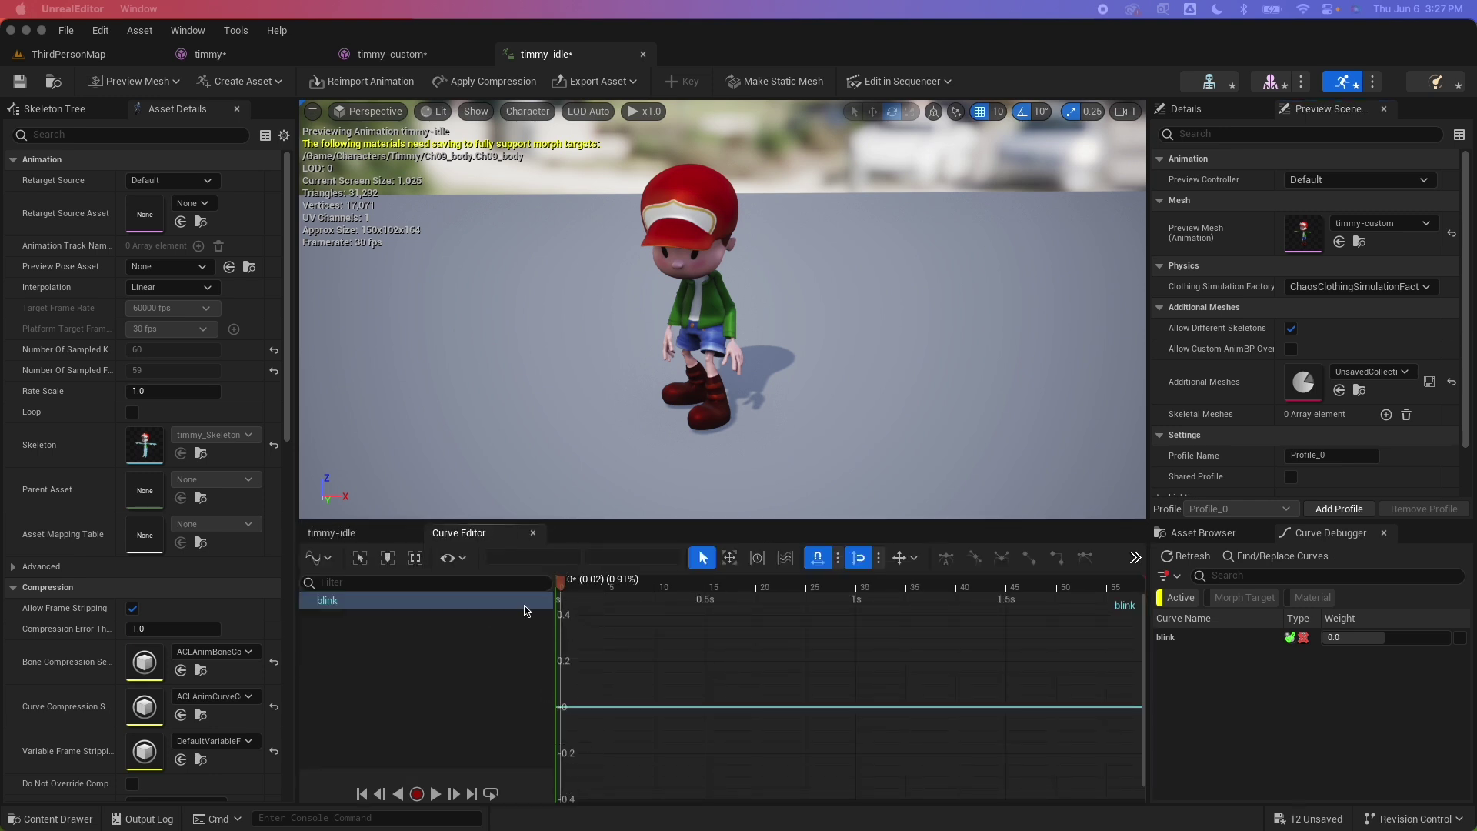
Key the blink curve at 0 on the first frame and at 1 on frame 20.
drag(564, 580, 539, 582)
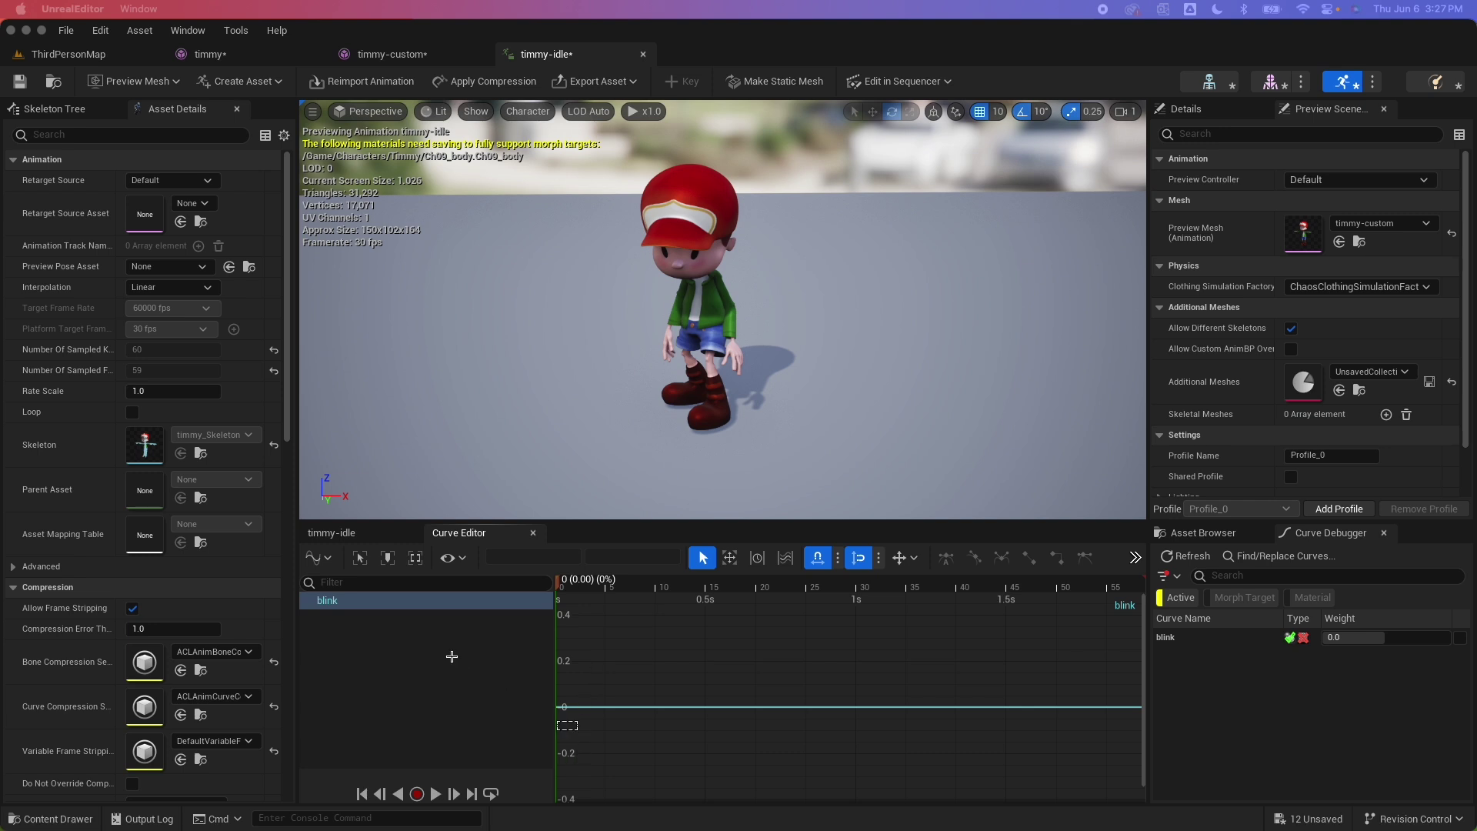
key(Return)
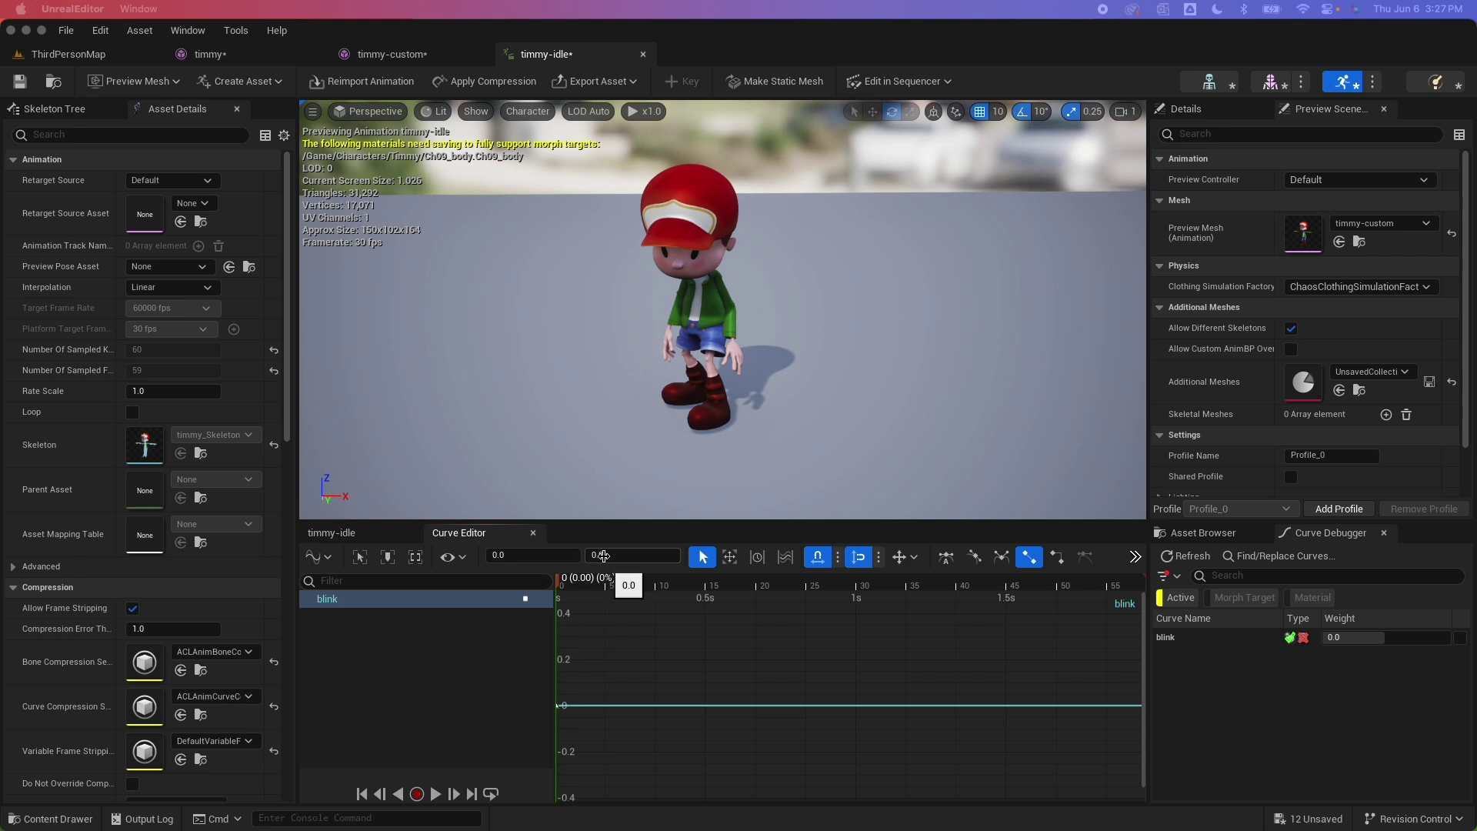
drag(560, 587, 761, 599)
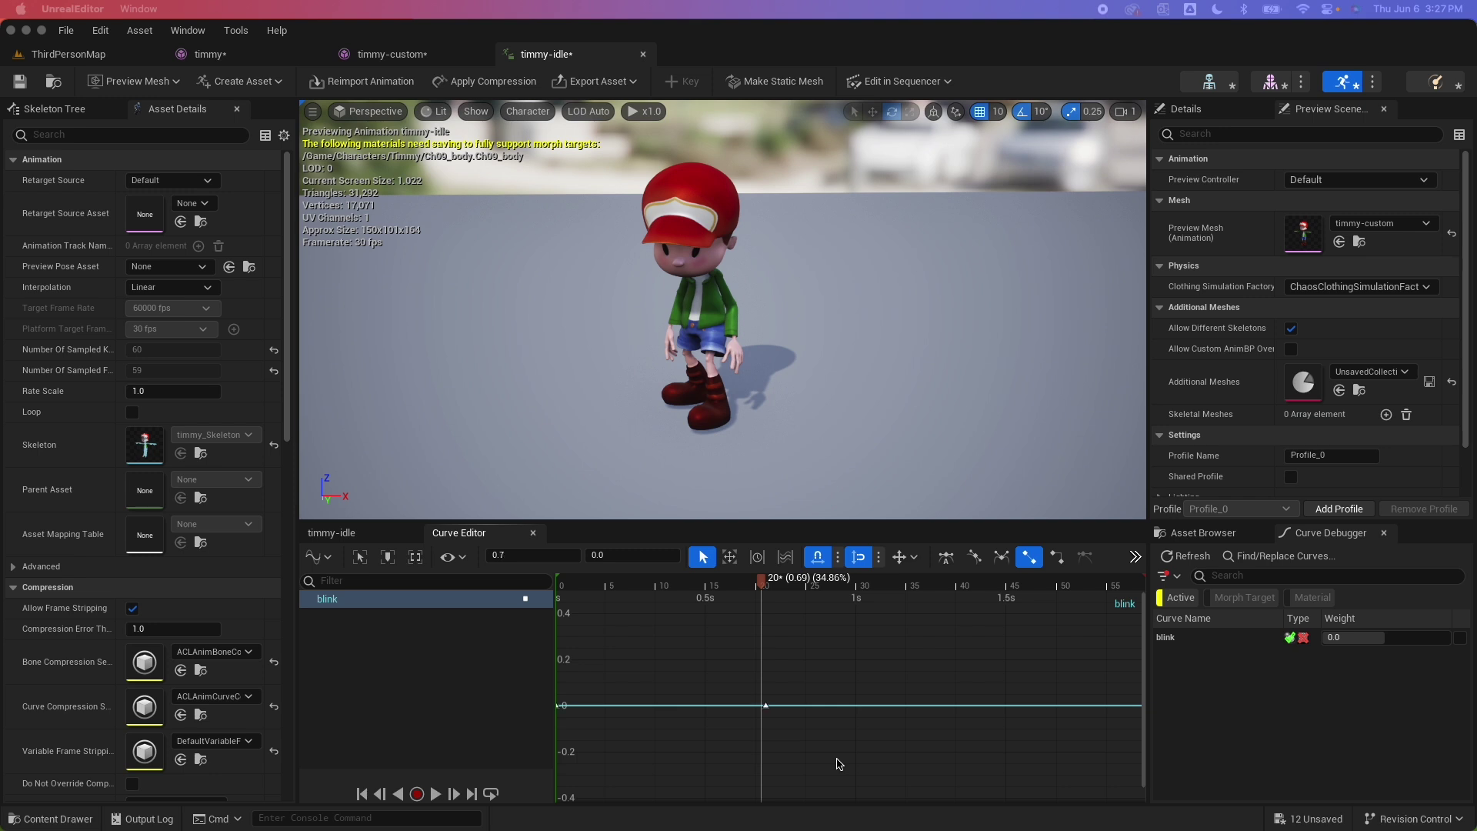
mouse_move(762, 705)
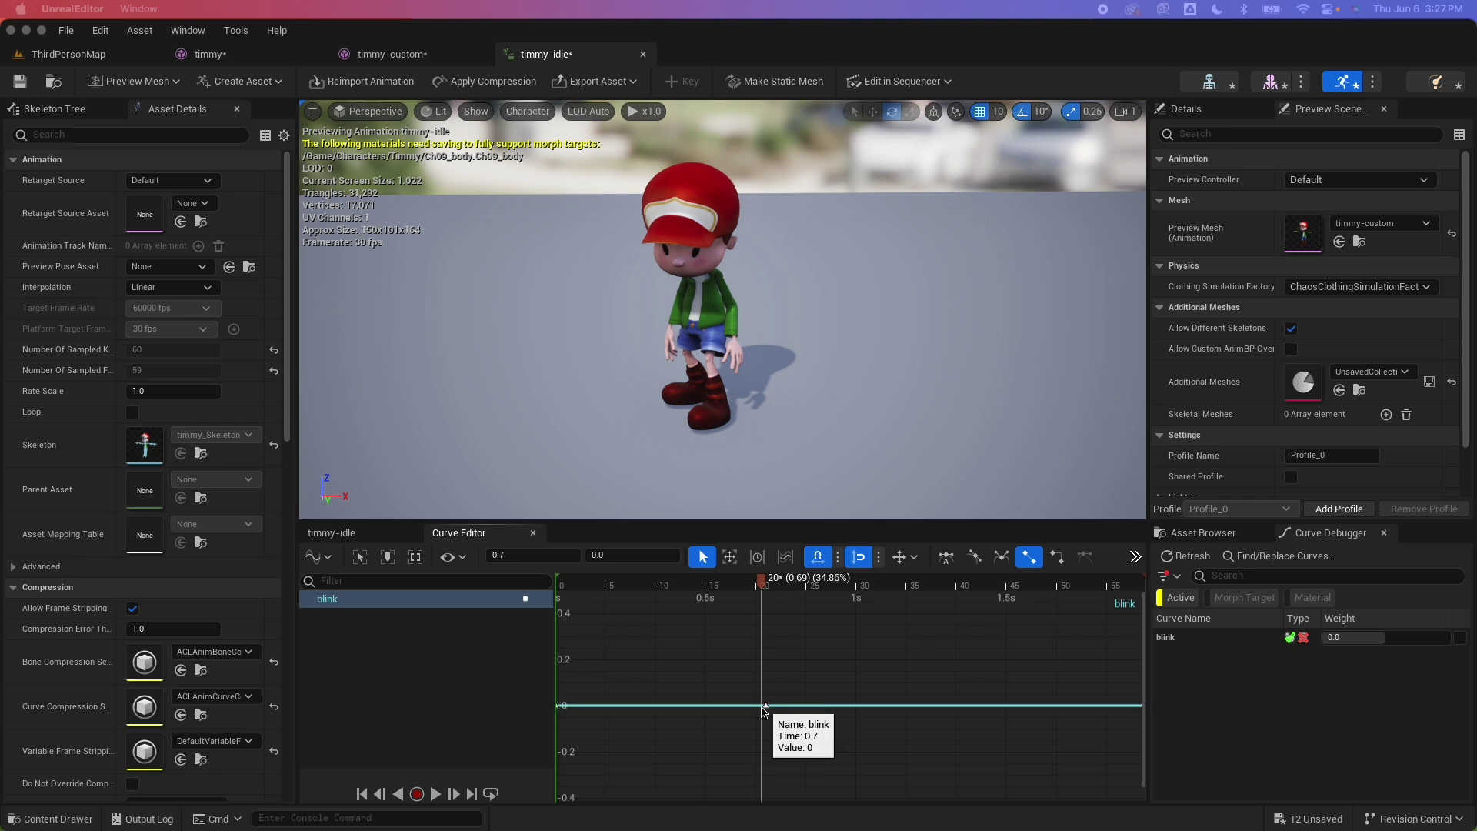
drag(767, 710, 761, 712)
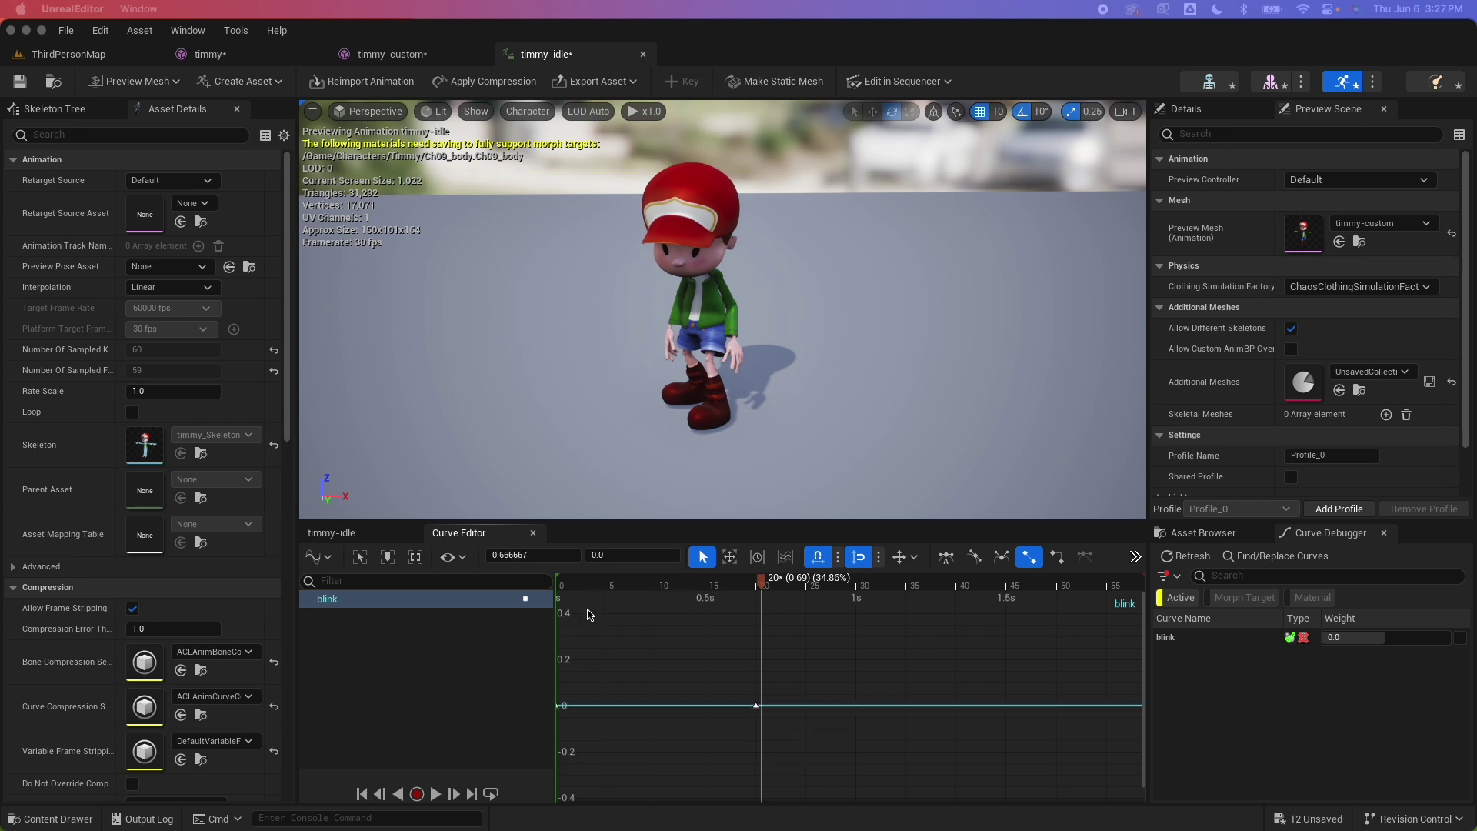
click(617, 556)
text(1)
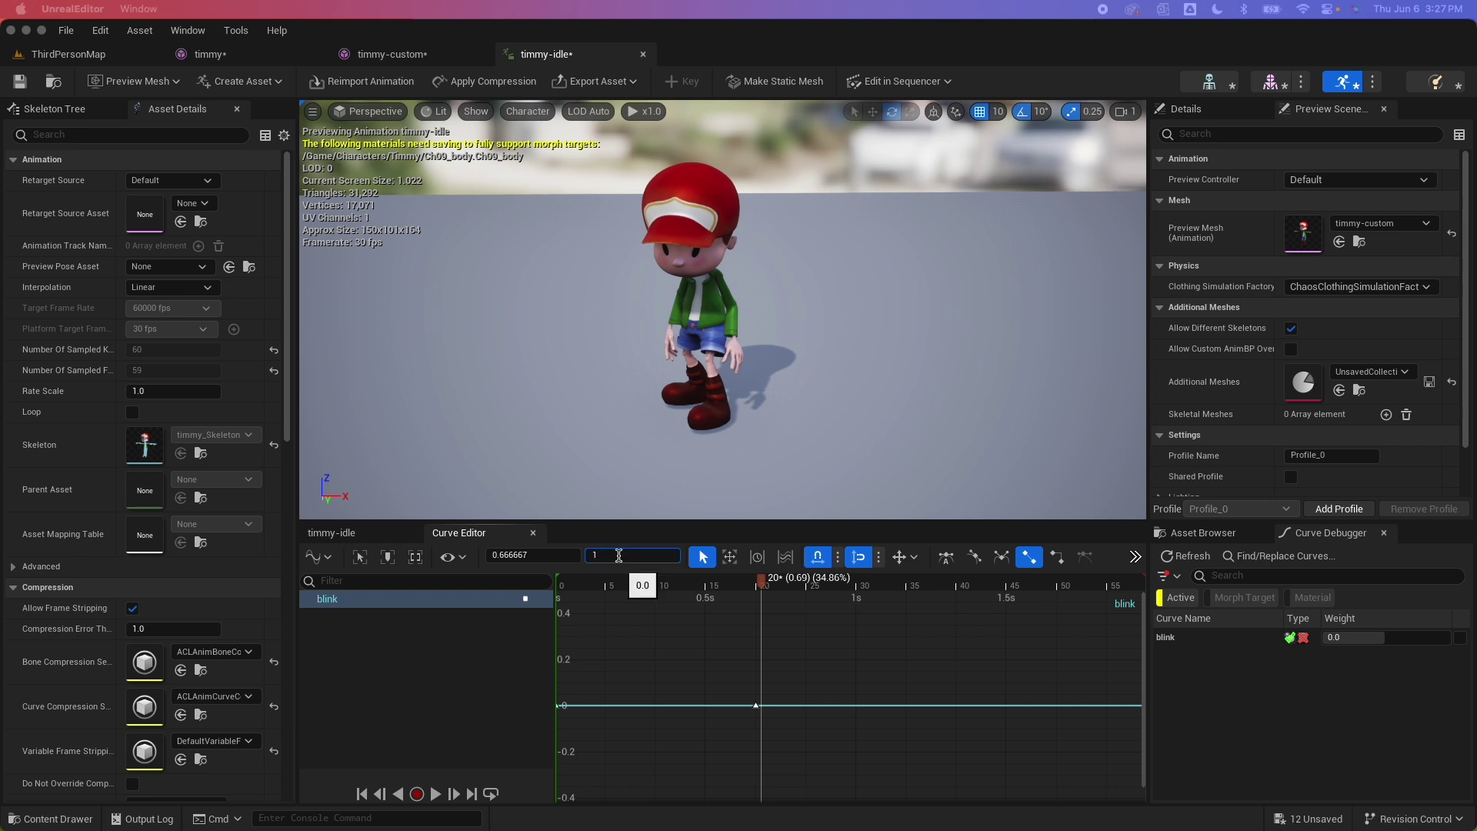
key(Return)
key(f)
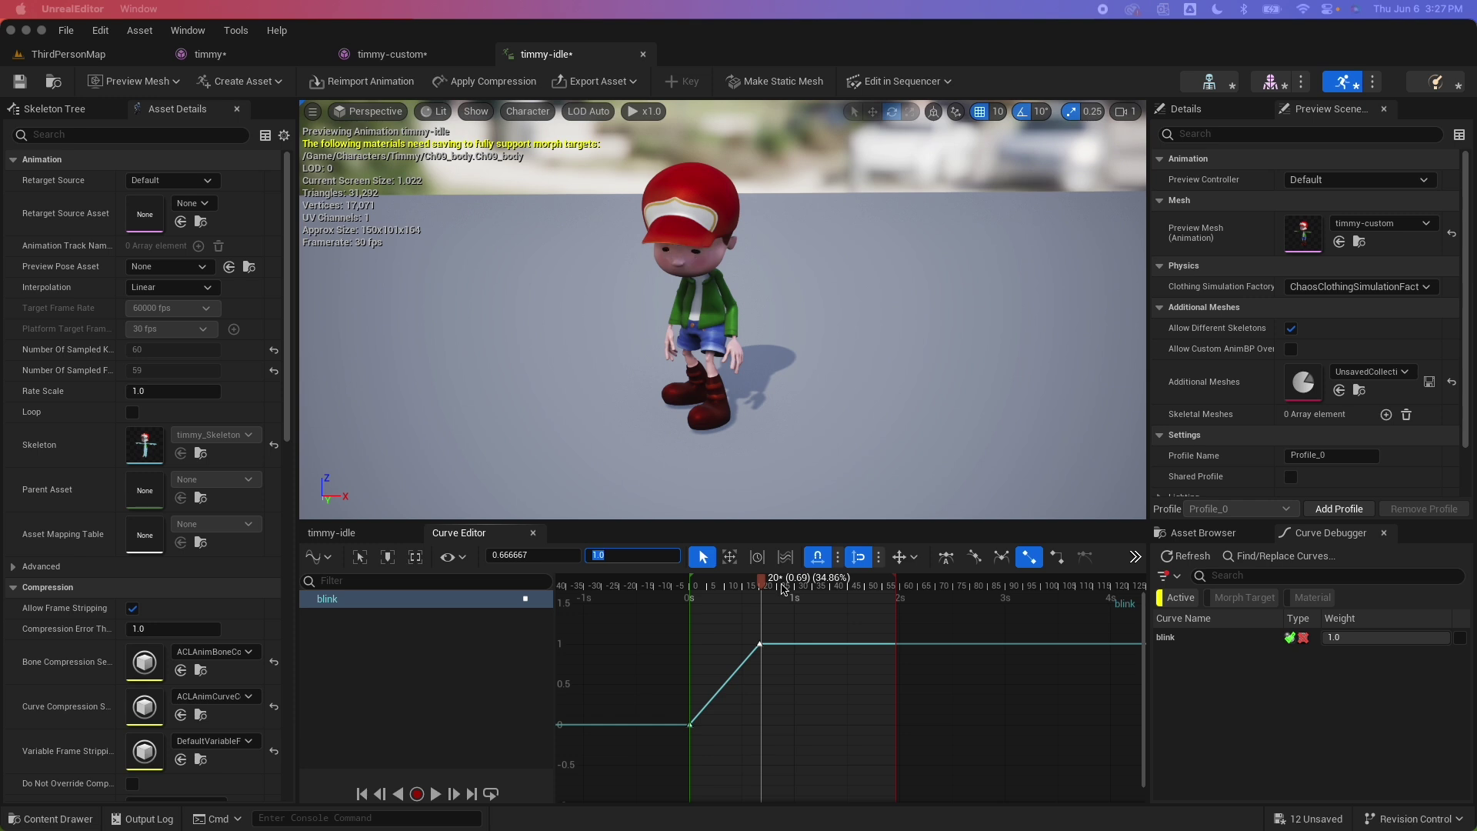
Add a blink key with value 0 at 1.5 seconds.
drag(761, 590, 850, 591)
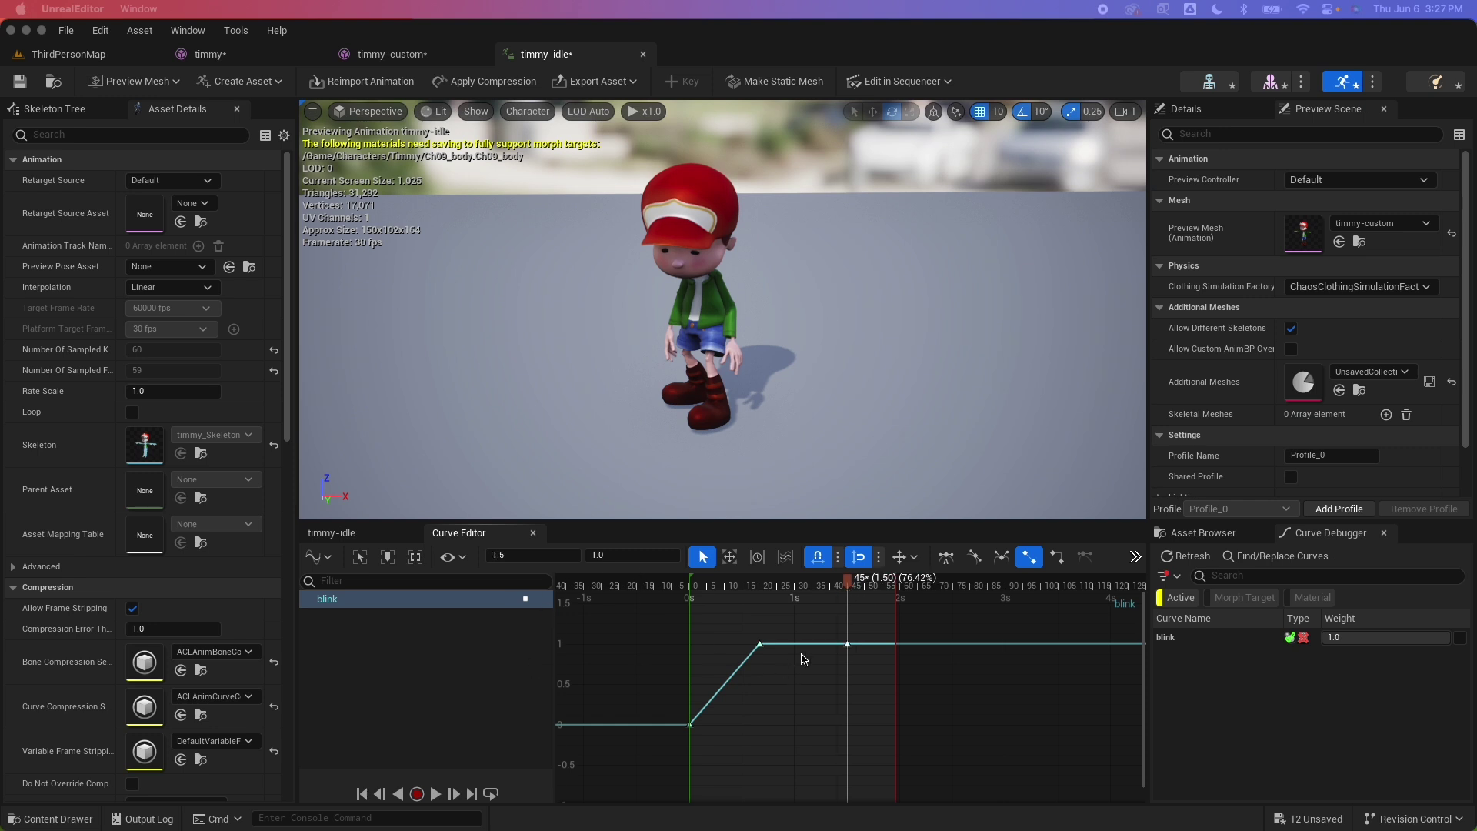
key(Return)
click(627, 559)
text(0)
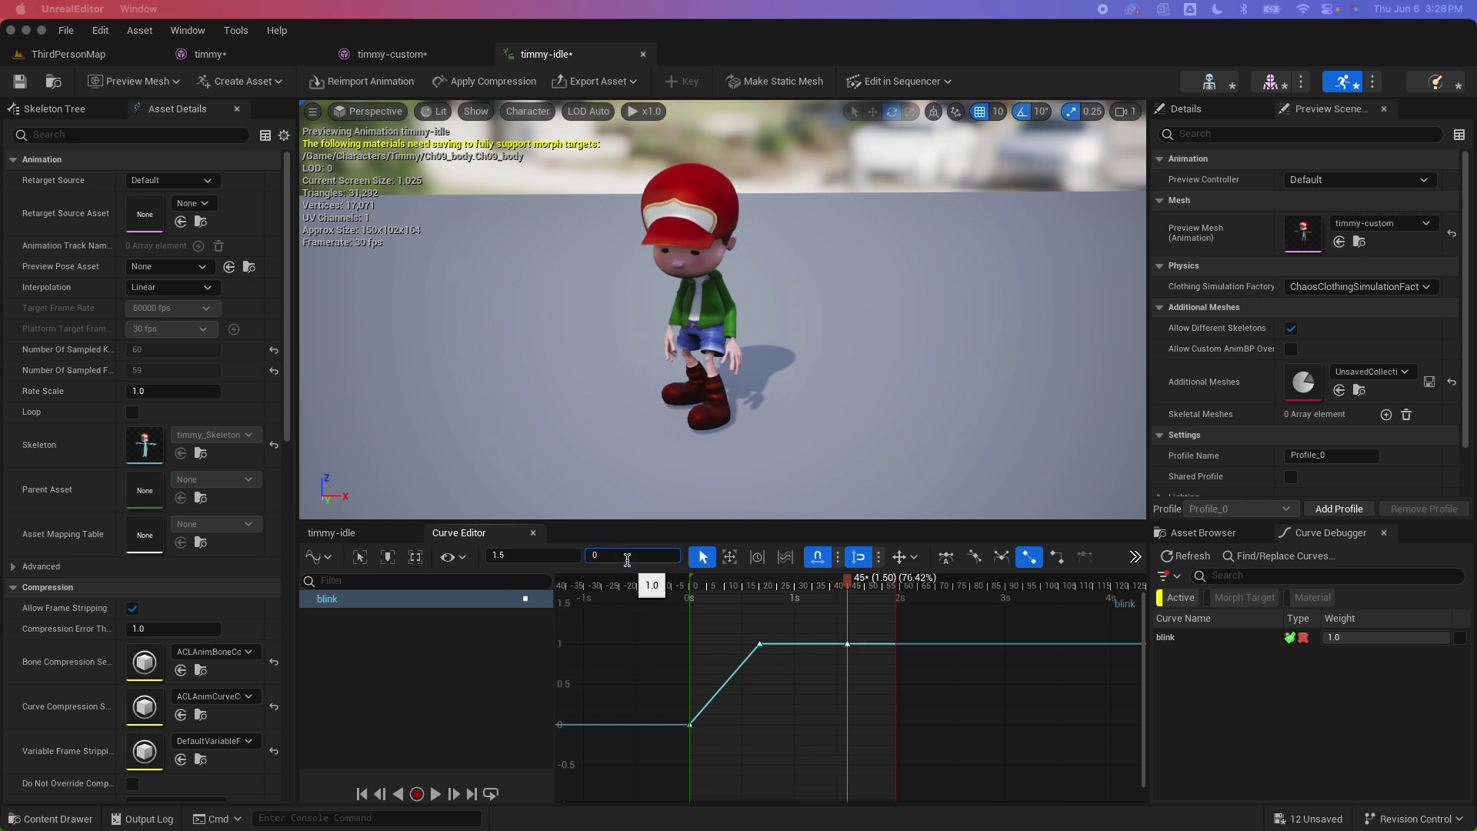
key(Return)
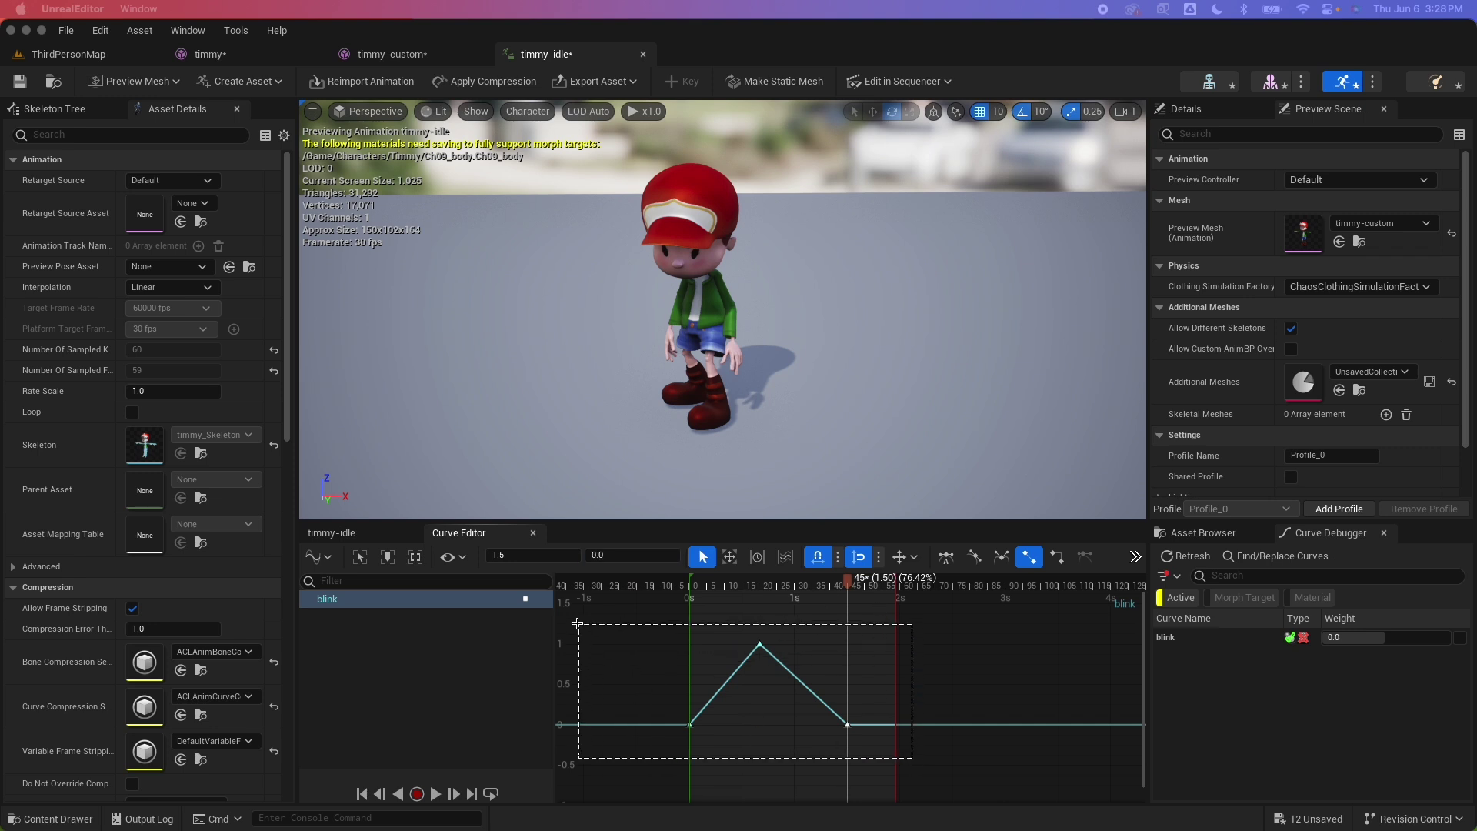
Set all blink keys to Cubic Auto tangents and play the animation from the start.
drag(911, 759, 577, 624)
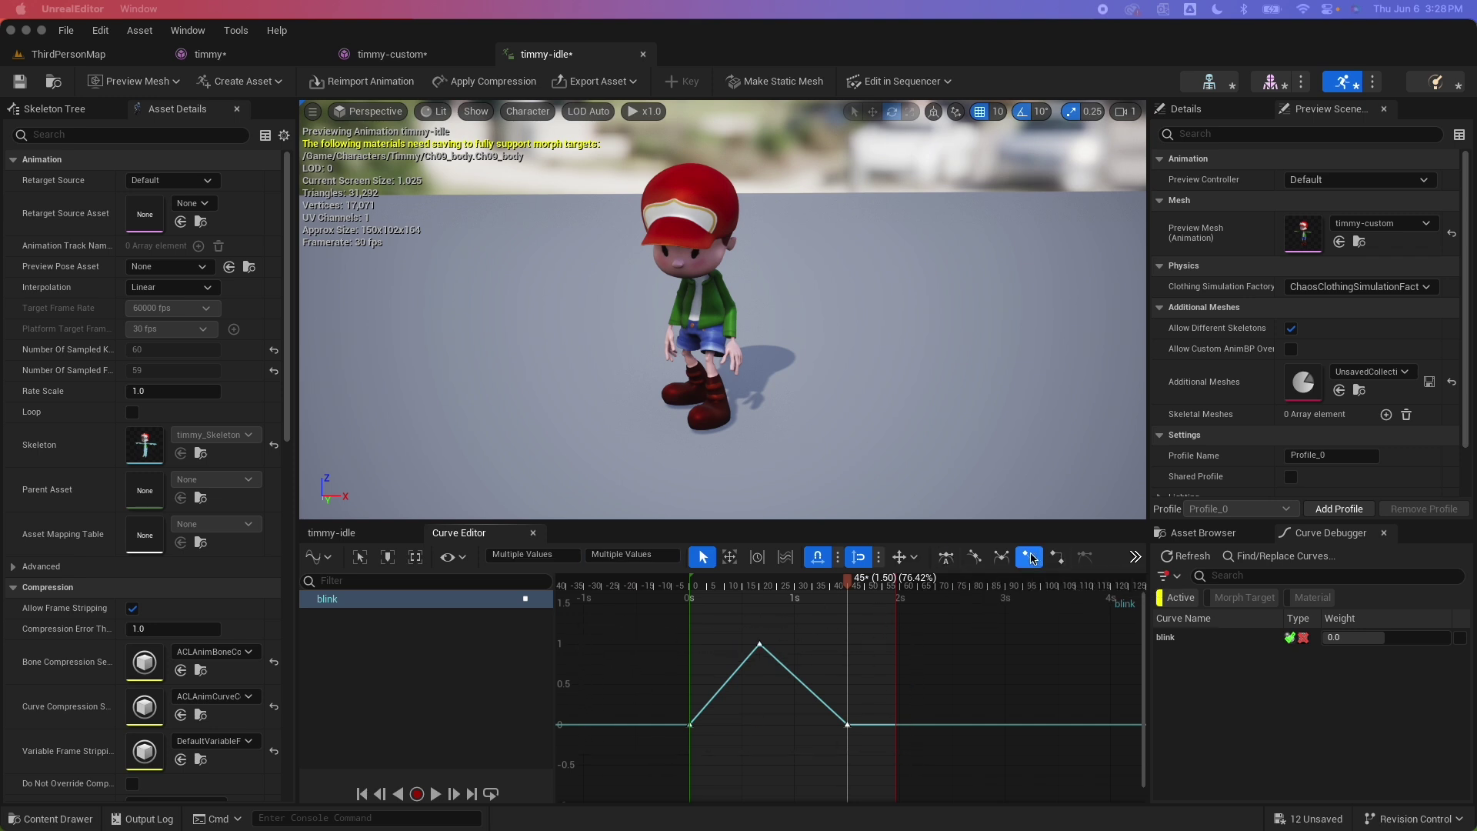
click(945, 557)
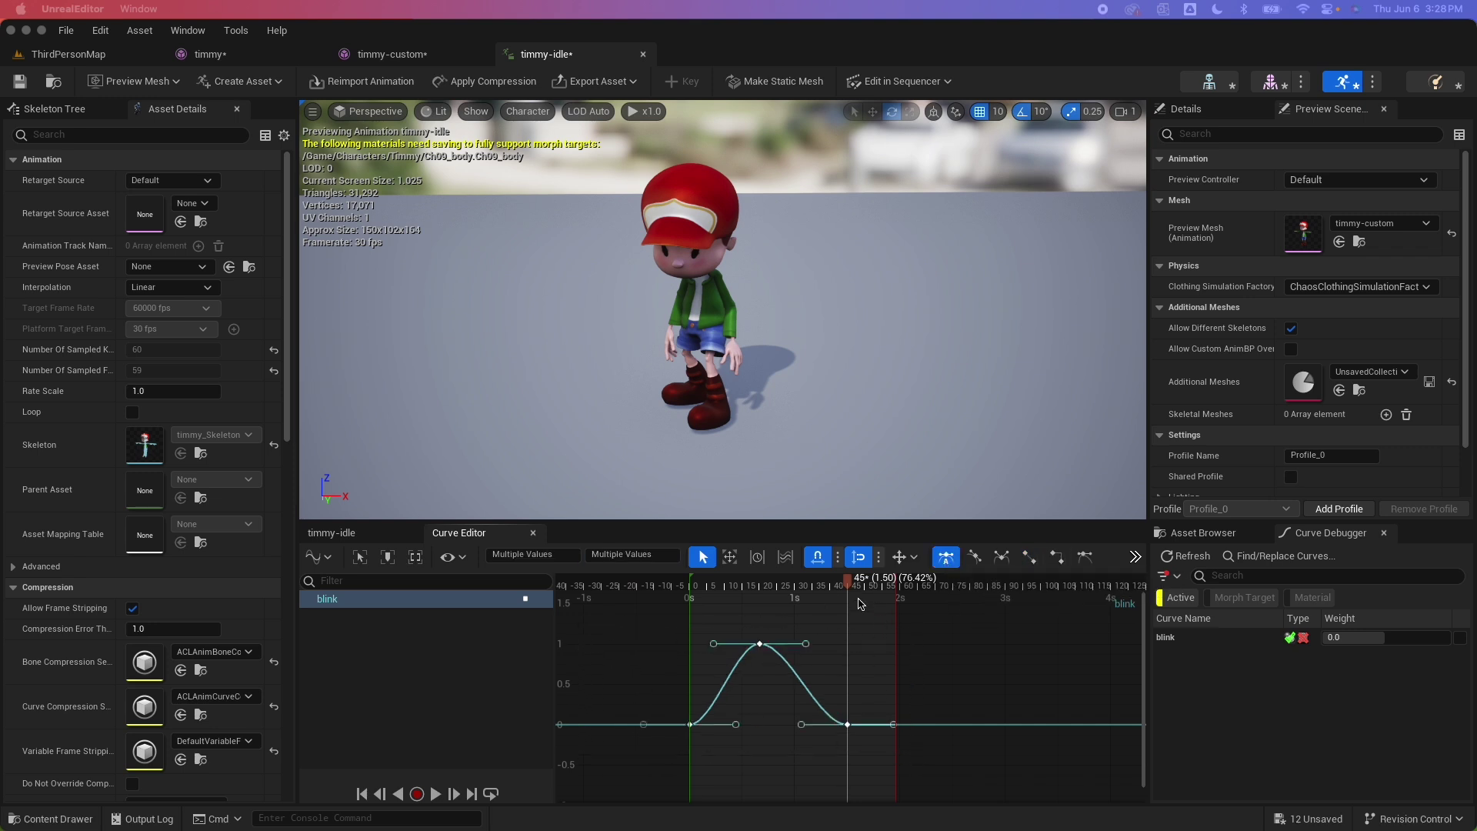
drag(849, 589, 685, 591)
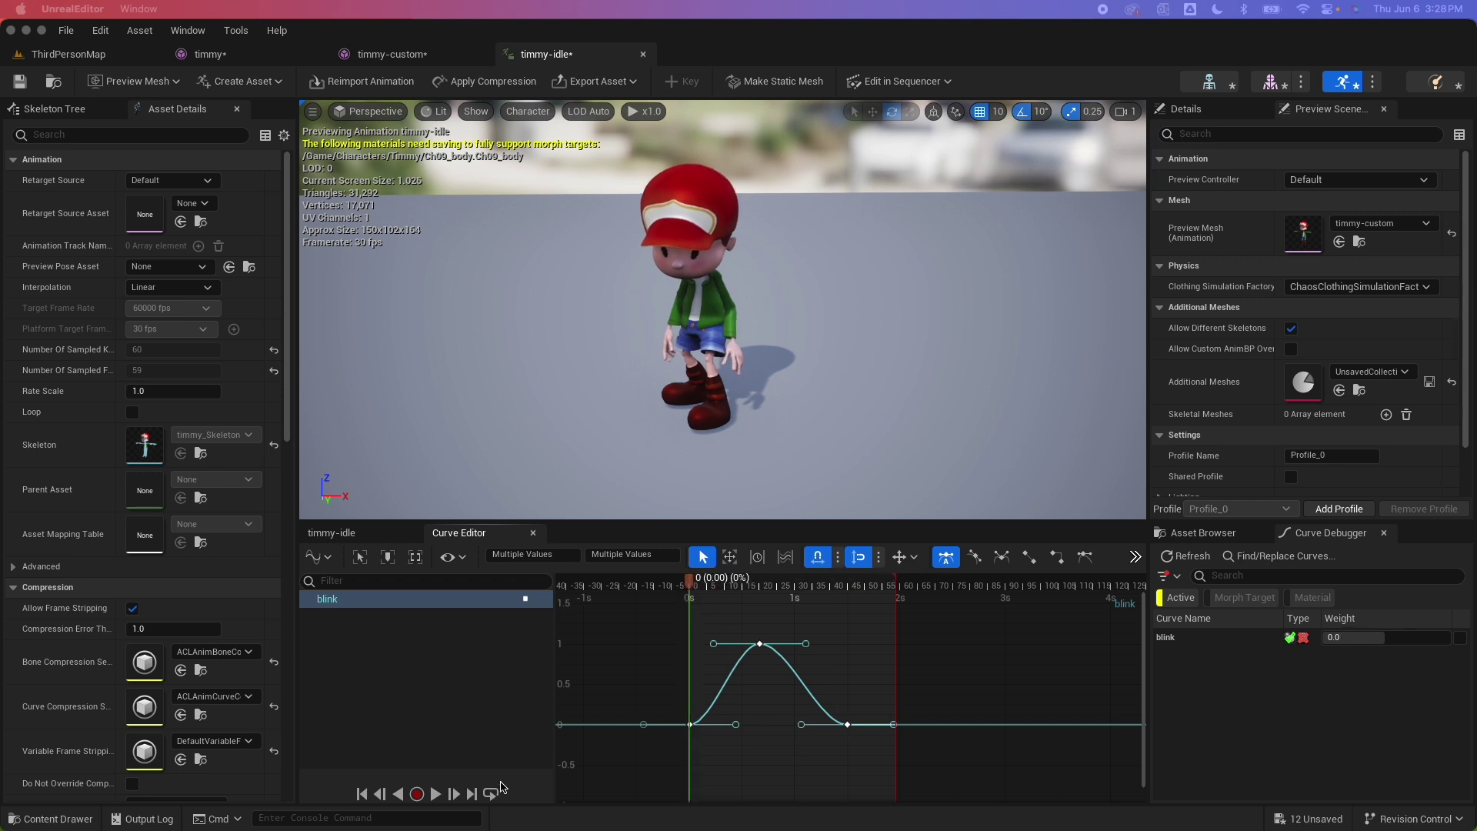
click(435, 794)
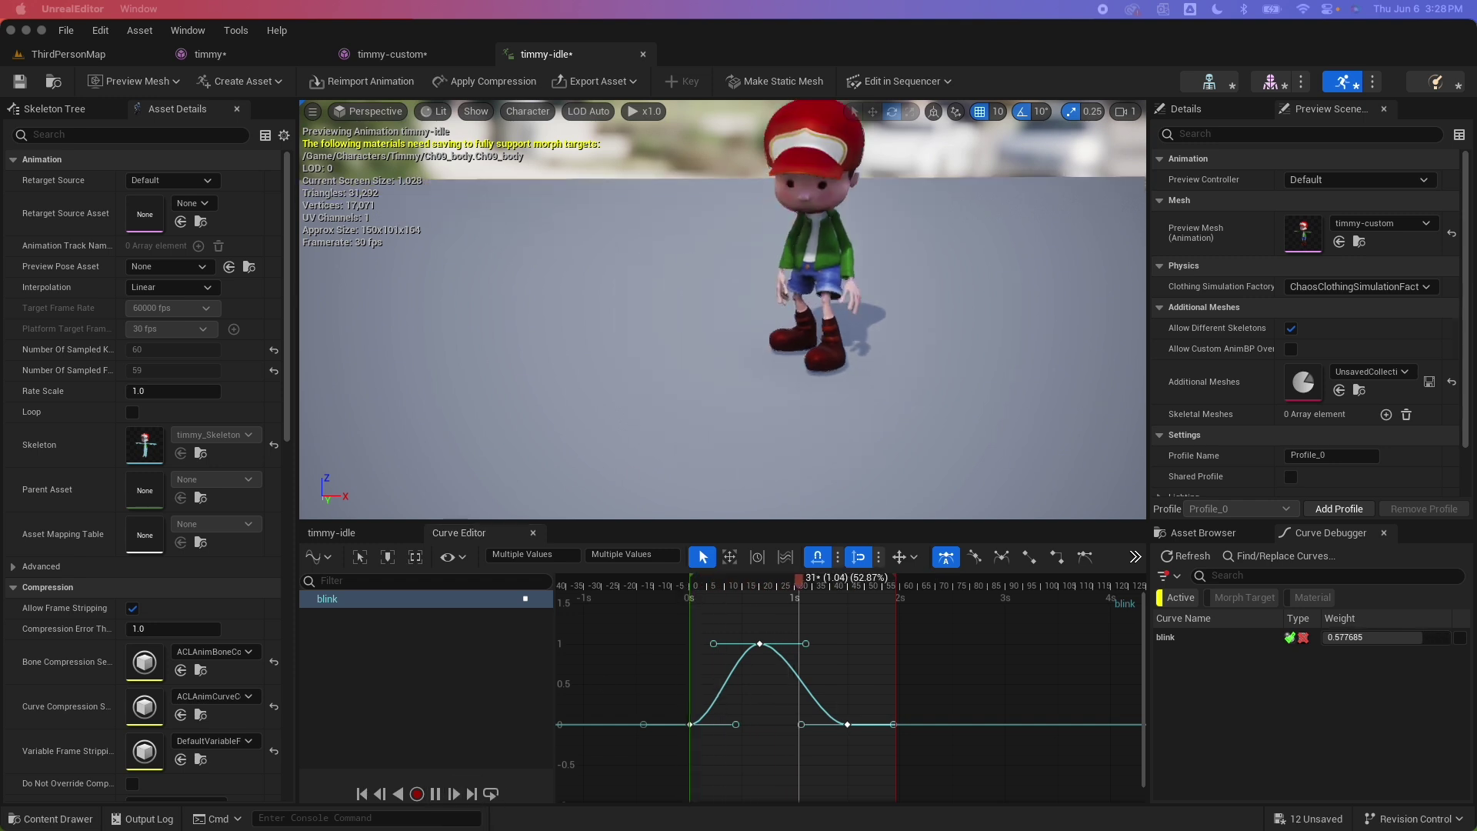
mouse_move(836, 253)
mouse_down()
mouse_move(808, 207)
mouse_move(859, 326)
mouse_up()
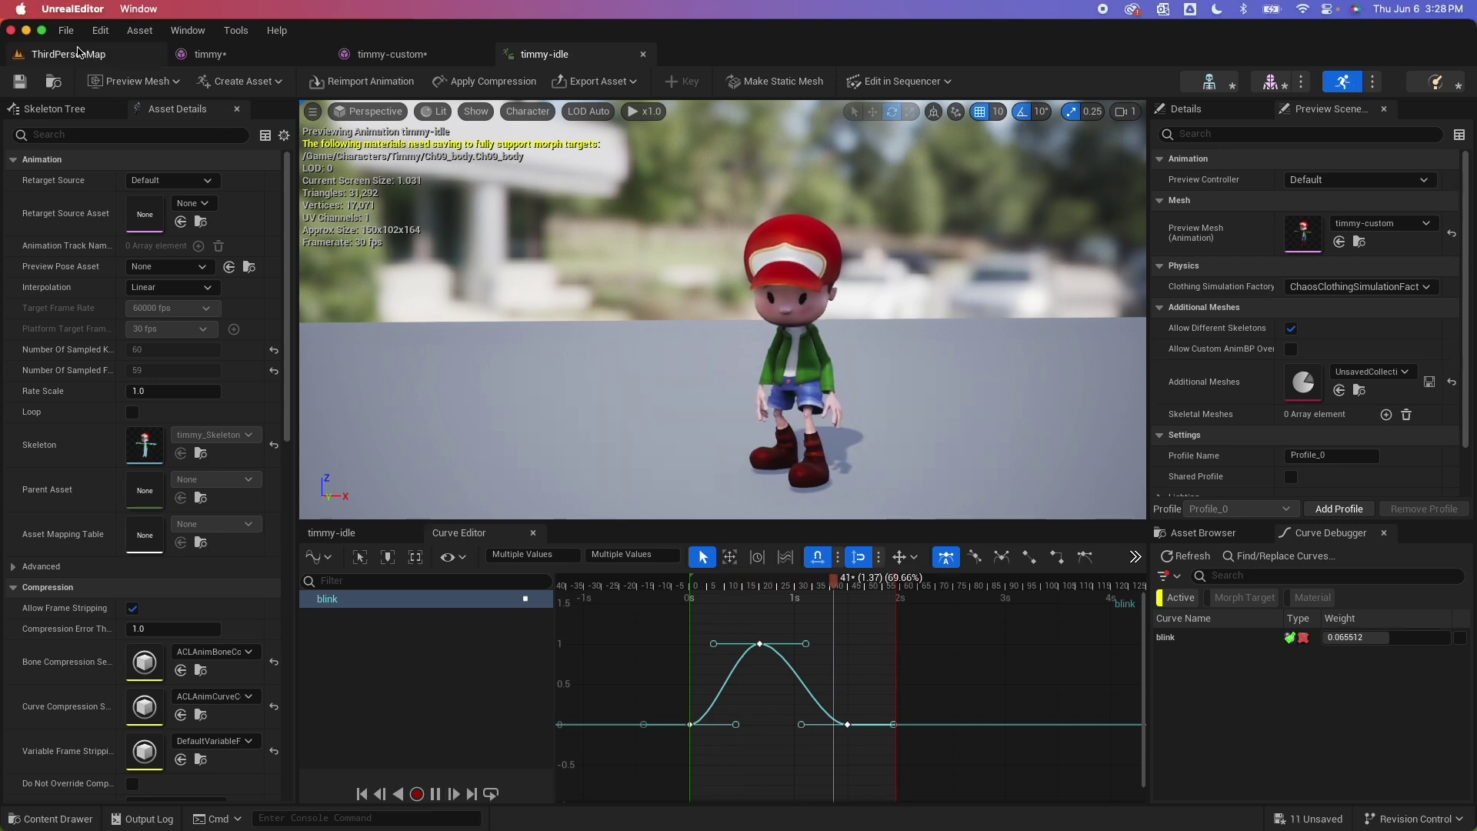
Drag the timmy-idle character from the Animations folder into the ThirdPersonMap level.
click(69, 54)
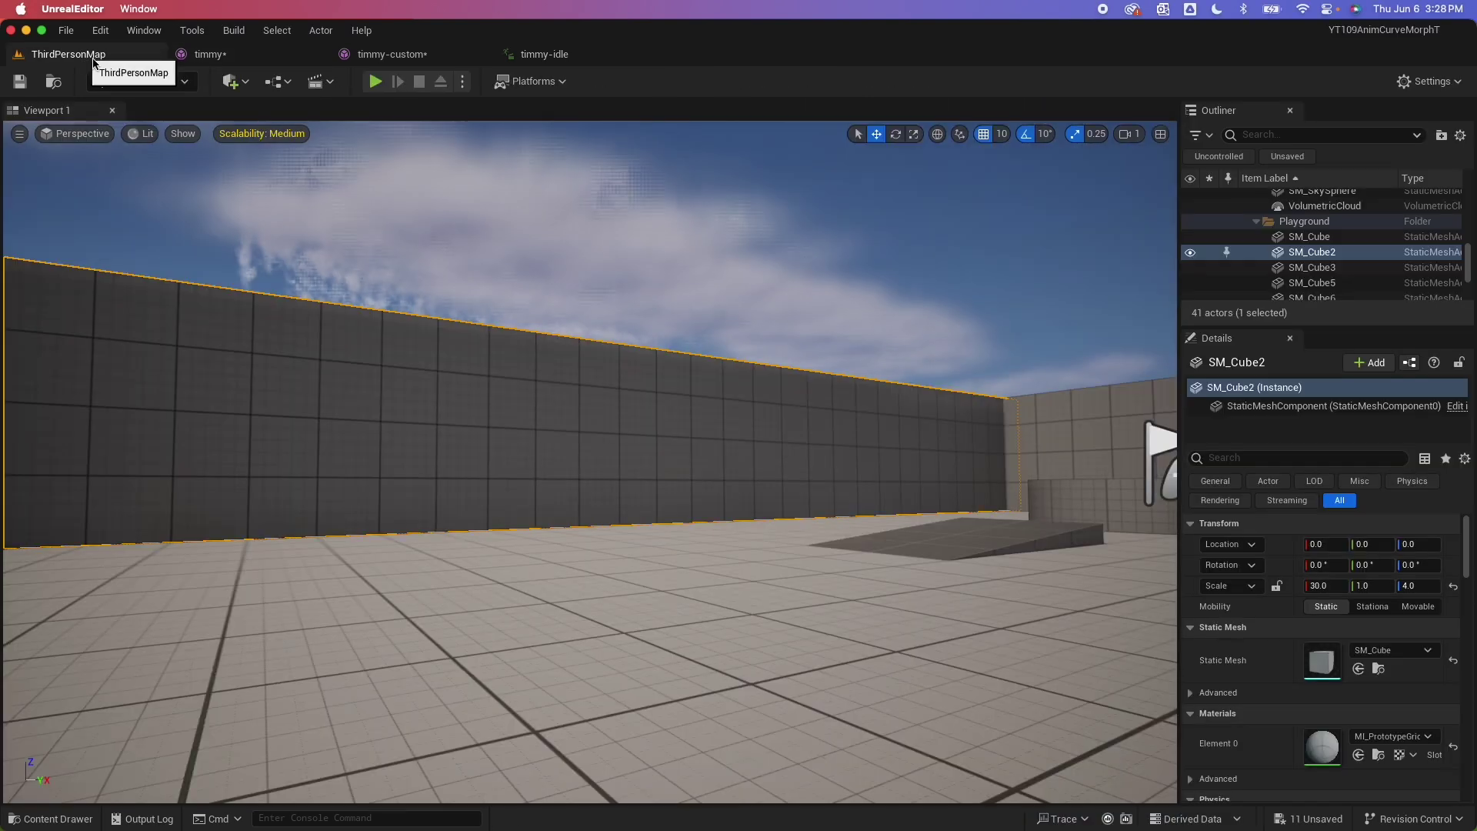
click(52, 818)
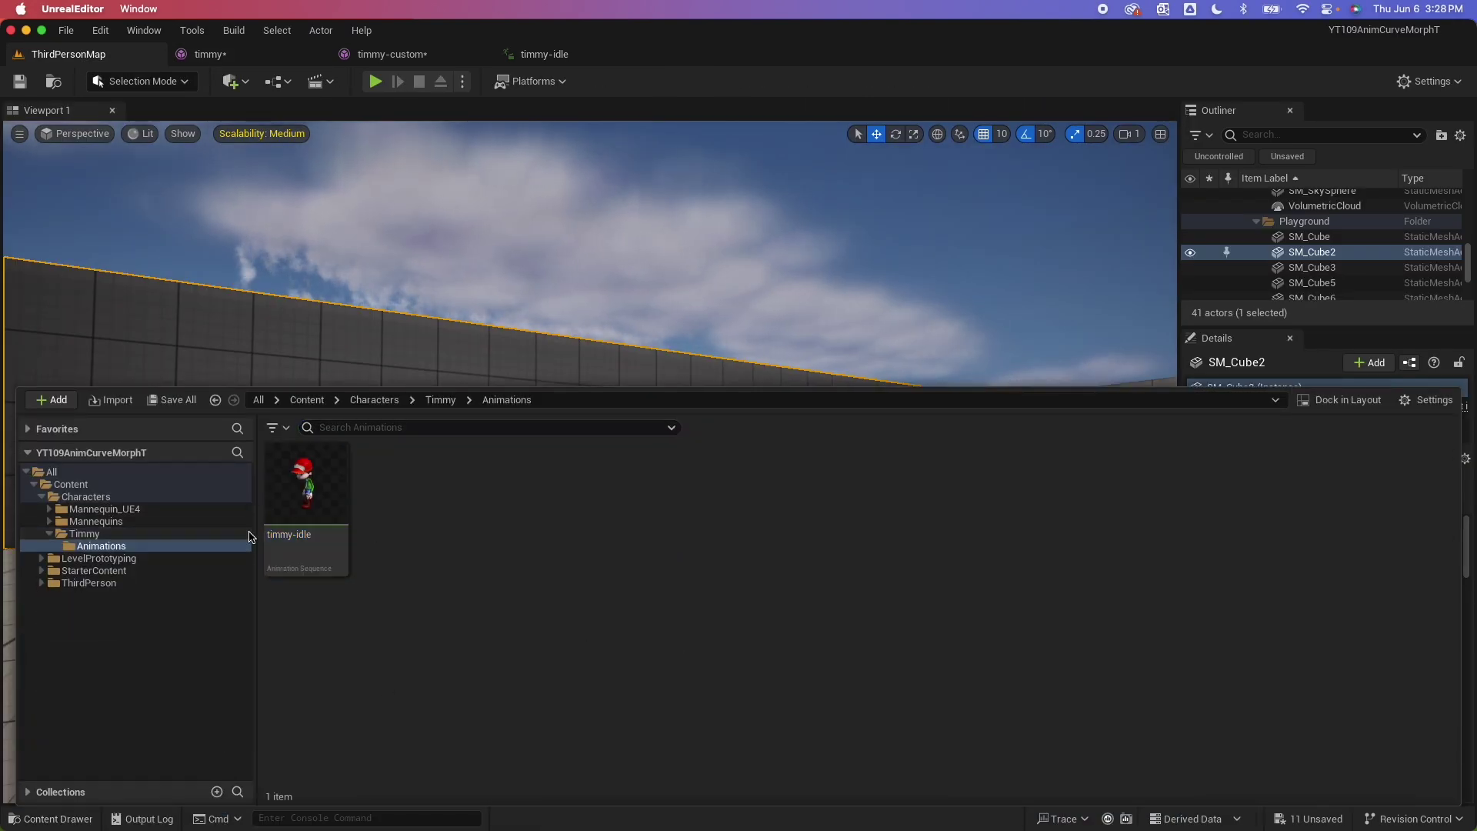
drag(295, 508, 435, 608)
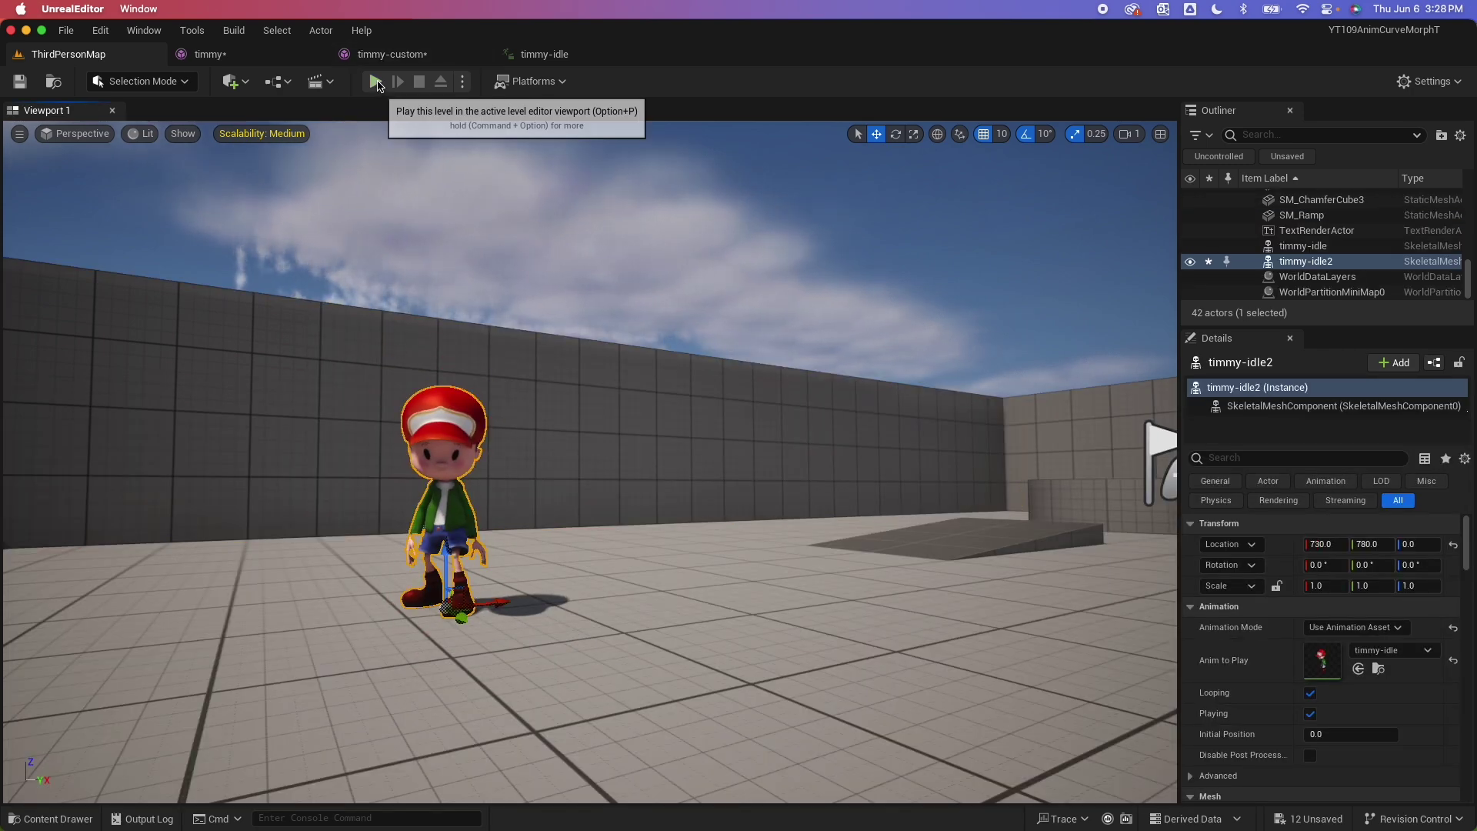
Play the level, walk the player past timmy, then stop playing.
click(375, 81)
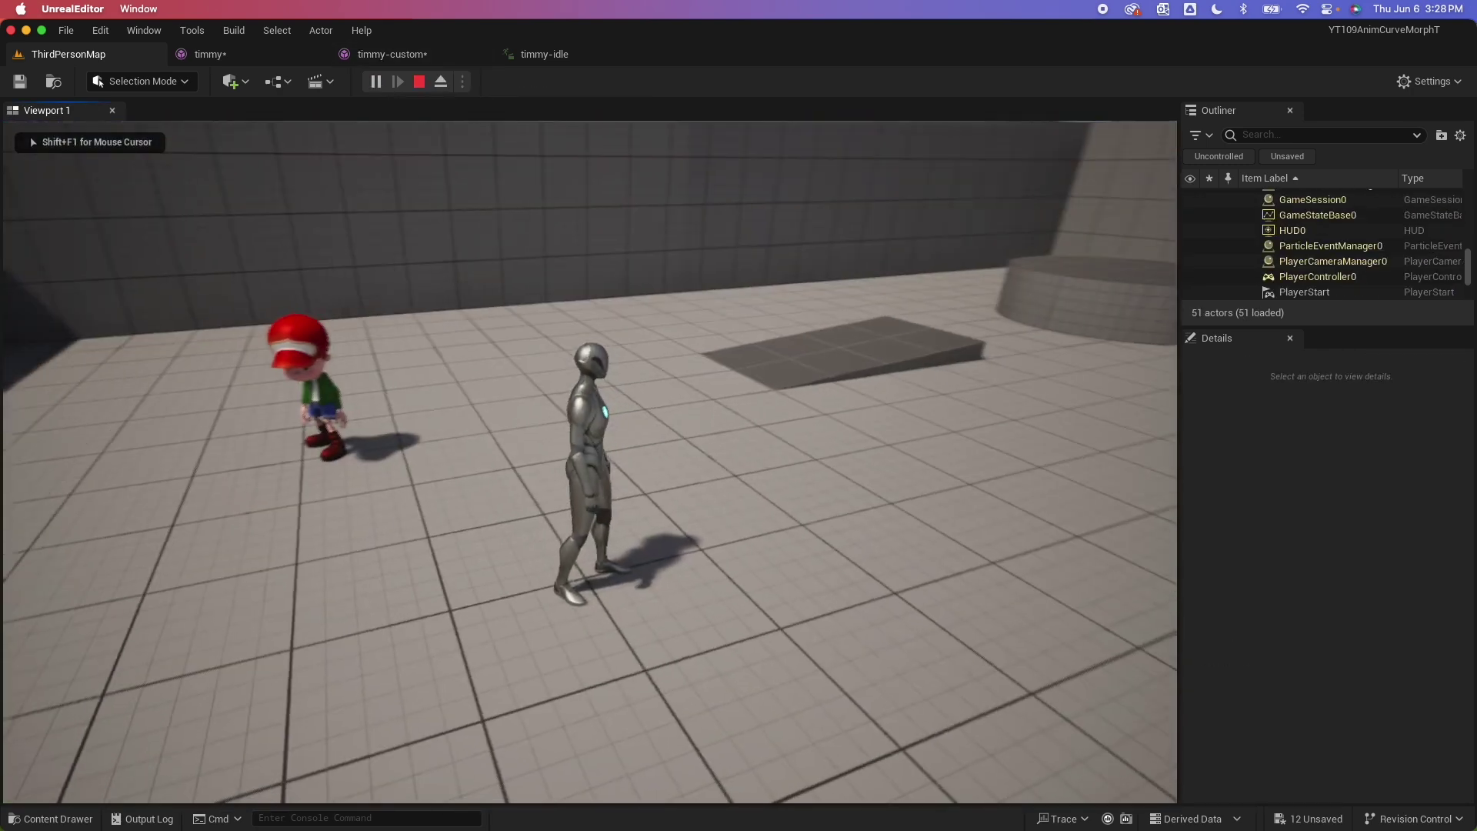
key(w)
key(a)
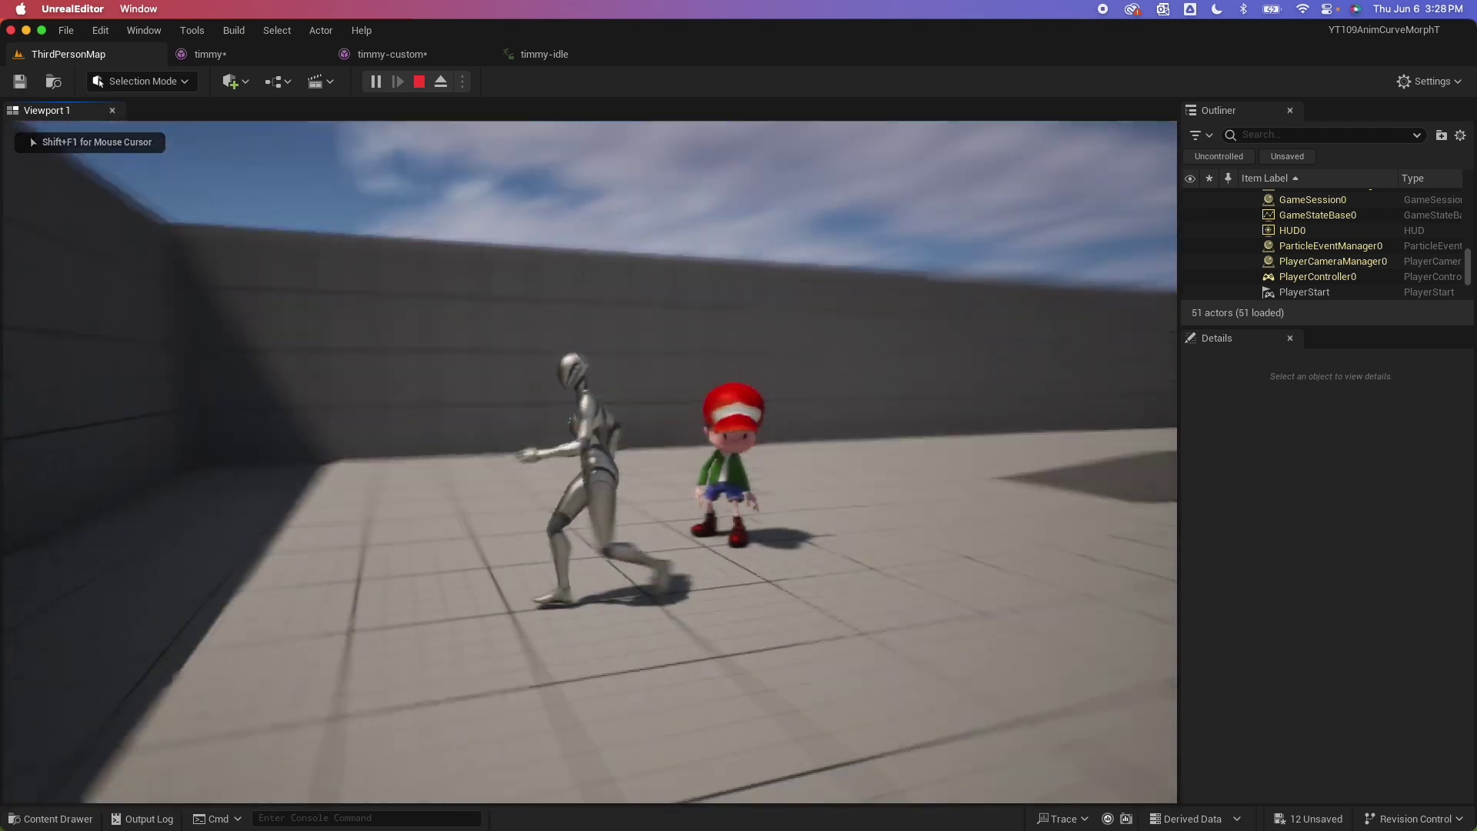
key(w)
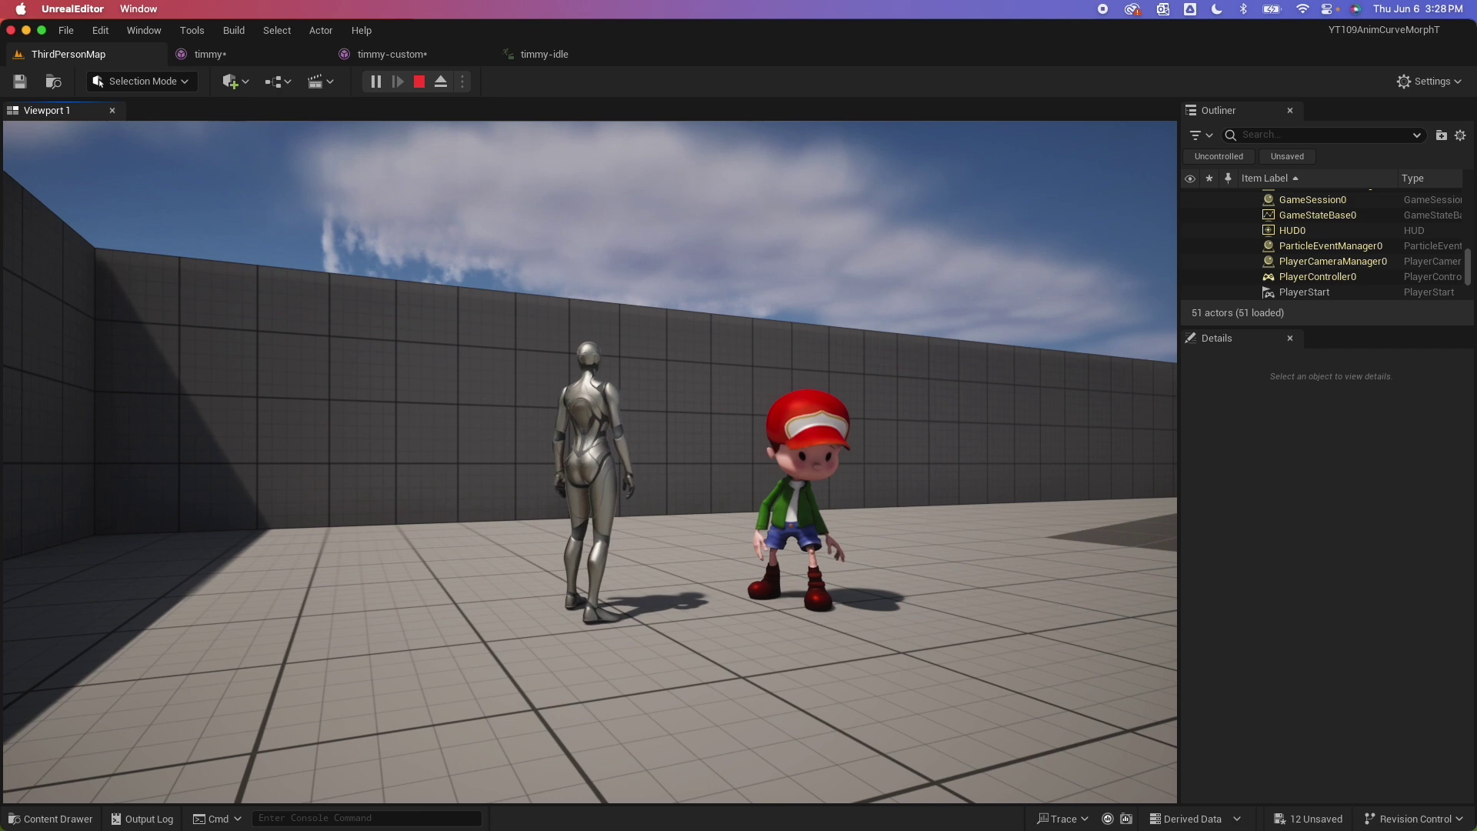
key(Escape)
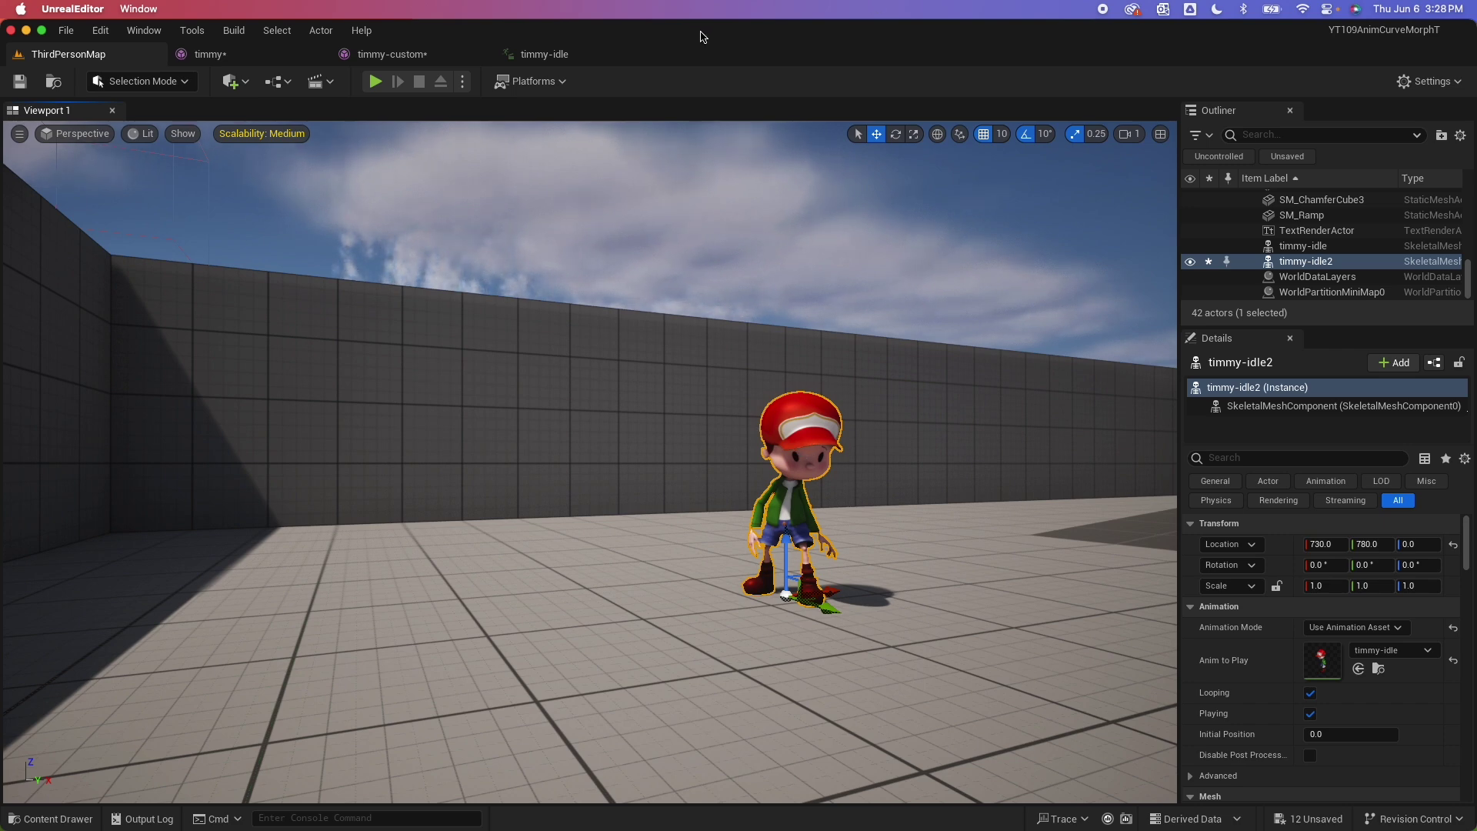
Bring up the timmy-custom skeletal mesh editor with its blink morph target at 0.
click(390, 55)
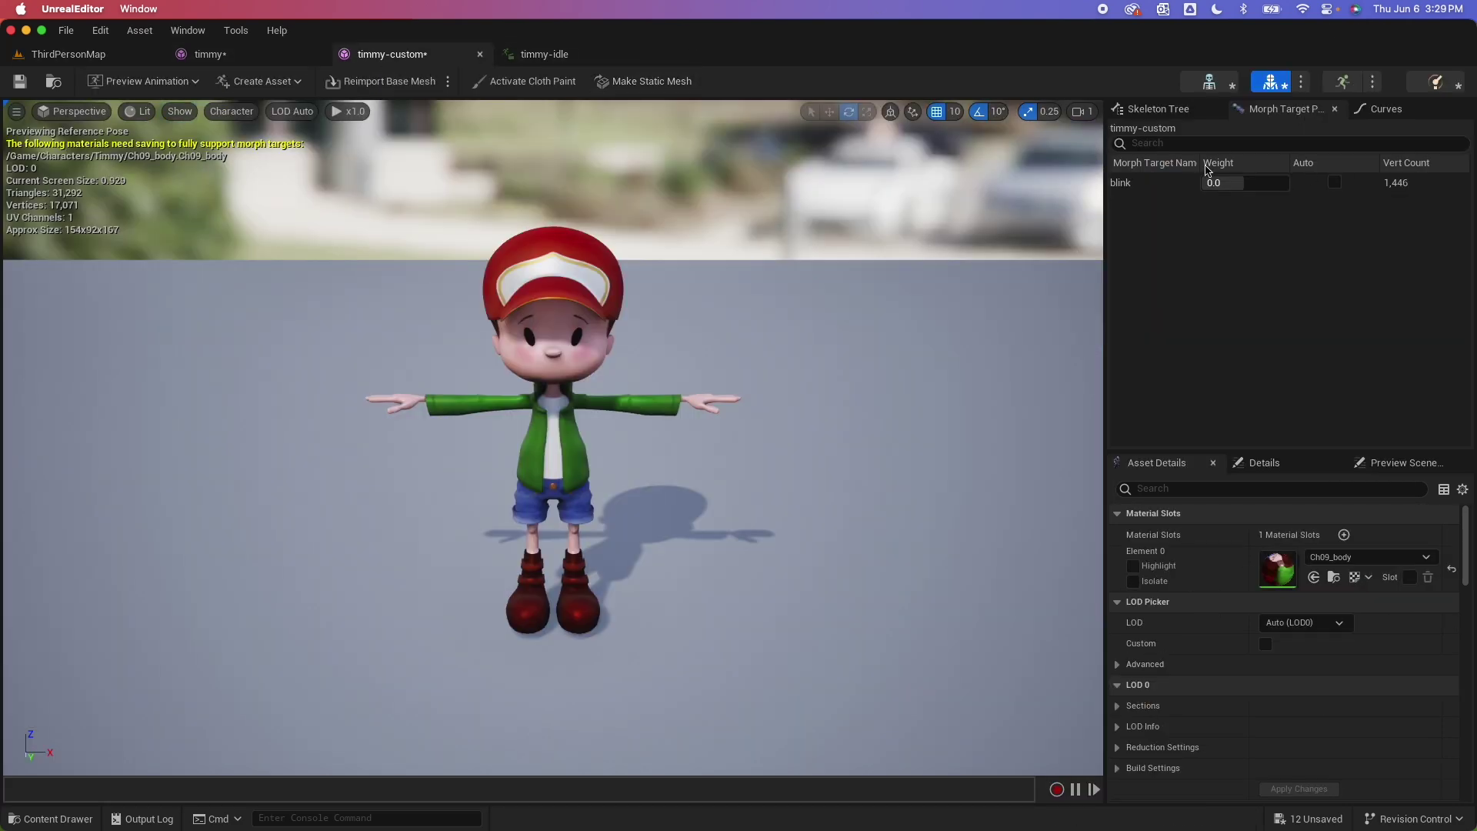